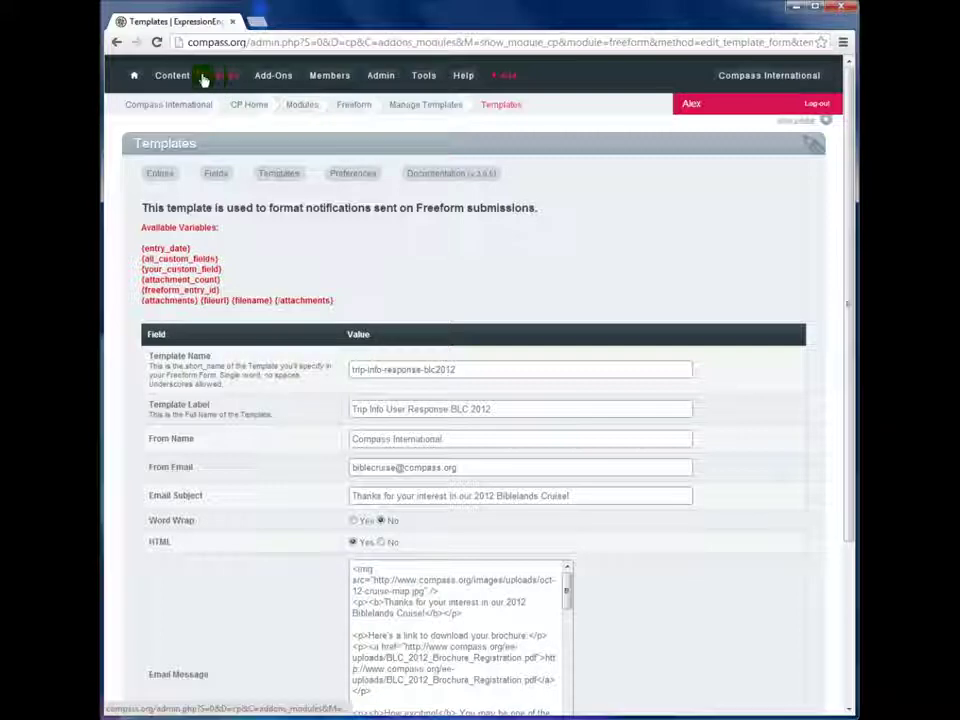
Open the Compass Biblelands Cruise 2013 entry from the Biblelands Trips channel for editing
mouse_move(170, 78)
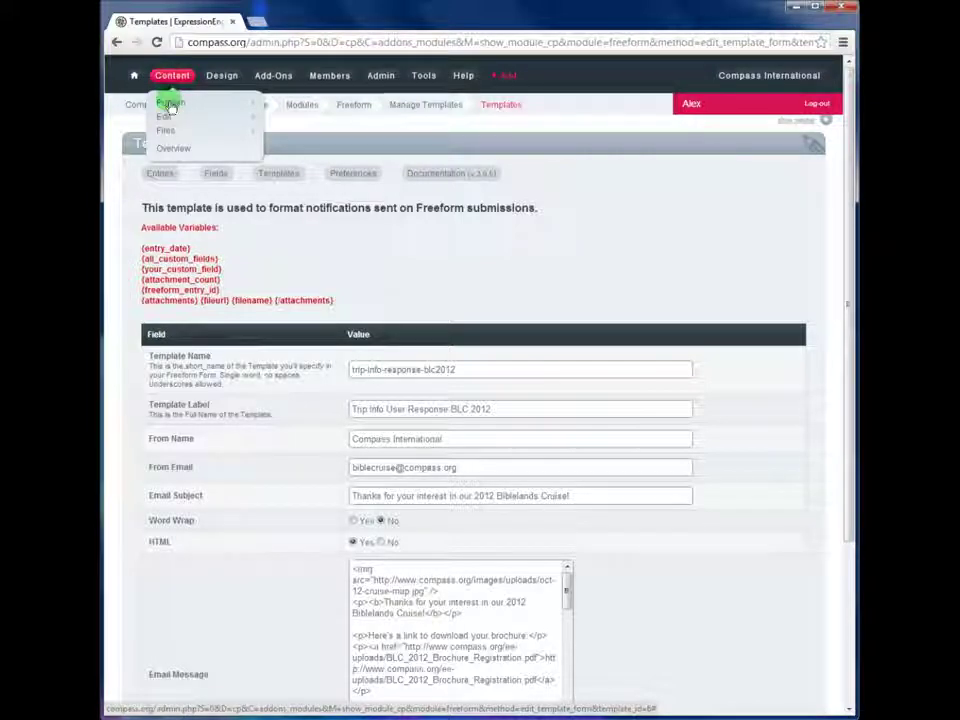
mouse_move(166, 120)
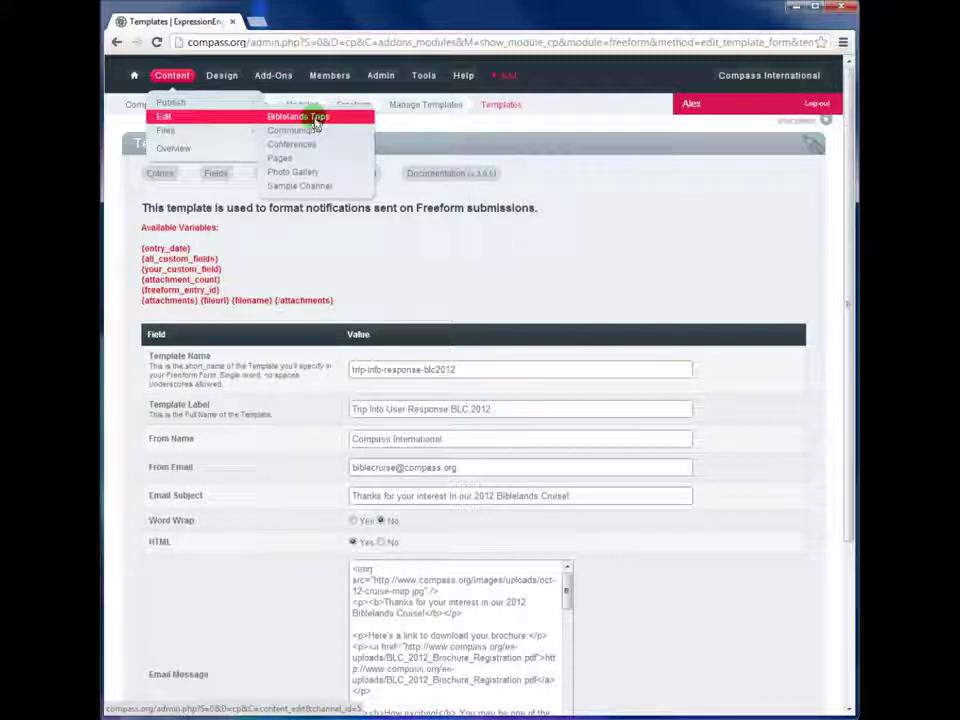
left_click(316, 118)
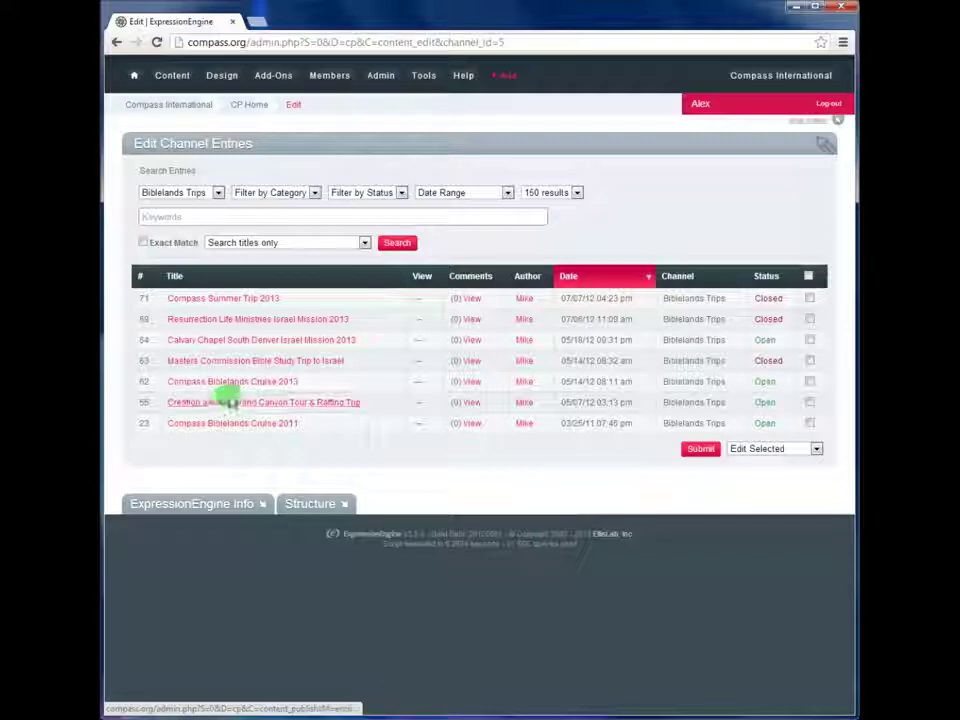
left_click(226, 388)
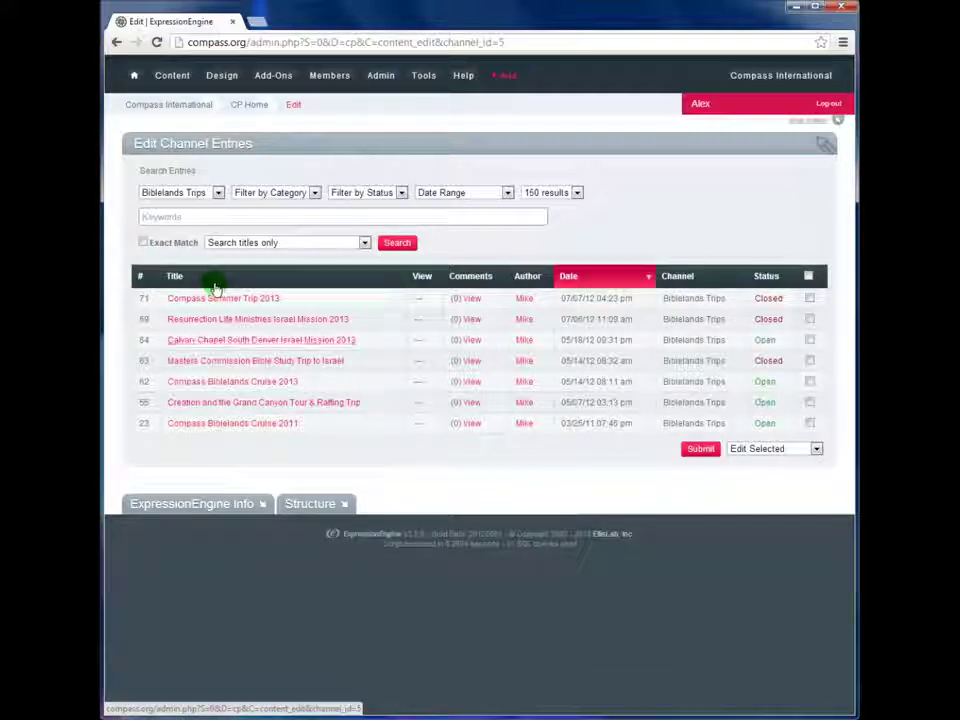
left_click(250, 385)
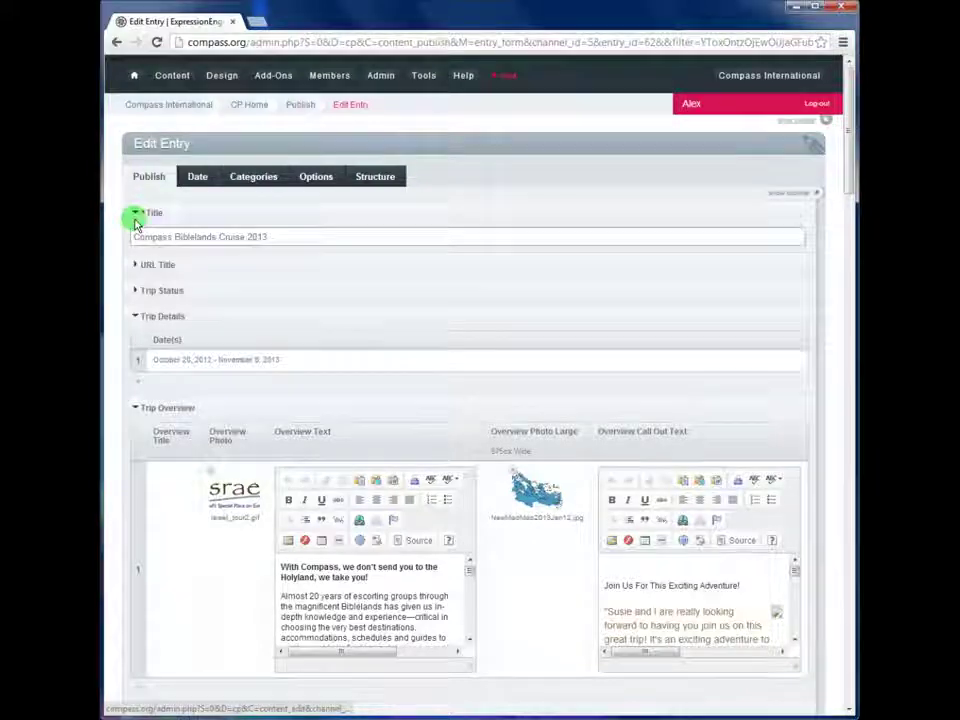
Collapse the entry's Title field and expand it again
left_click(136, 216)
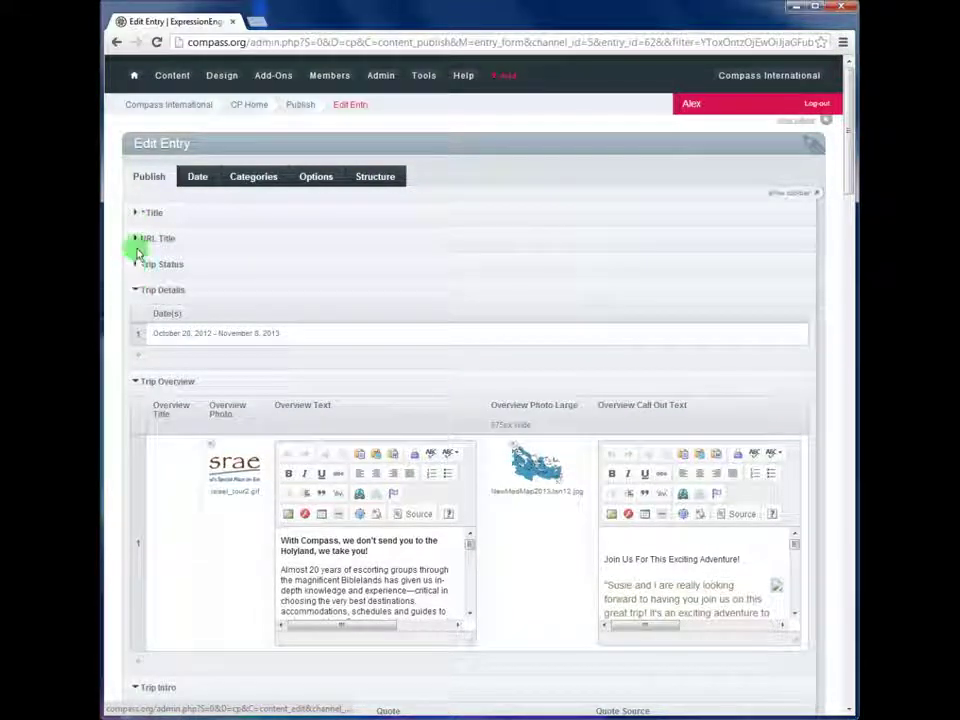
left_click(135, 213)
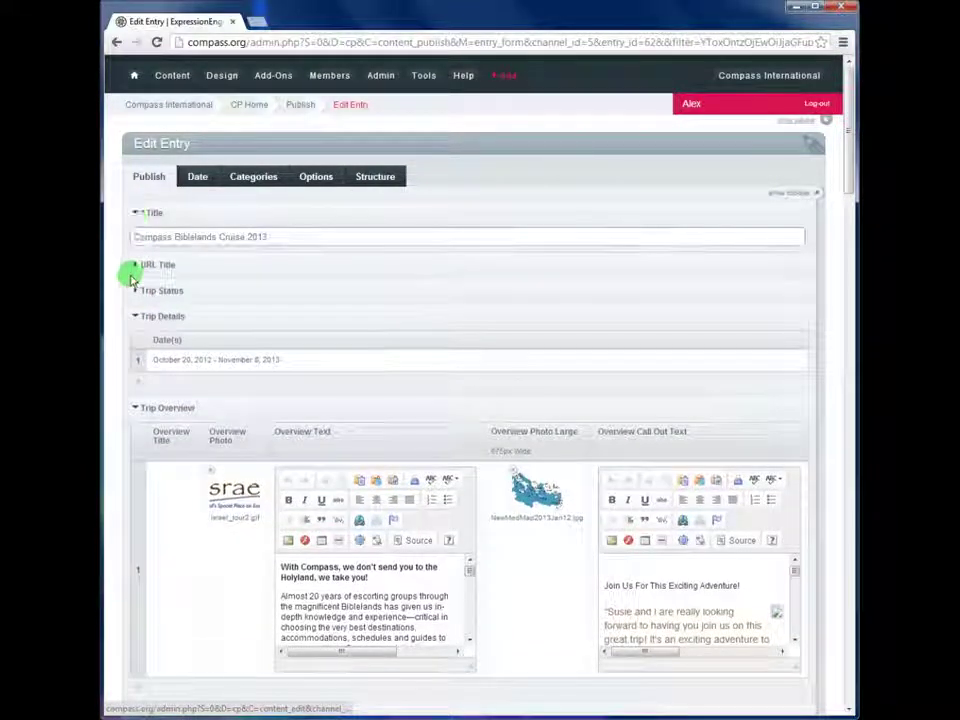
left_click(133, 264)
Look through the entry's trip fields down to the Sidebar Message and Sidebar Success sections
scroll(193, 315, "down", 5)
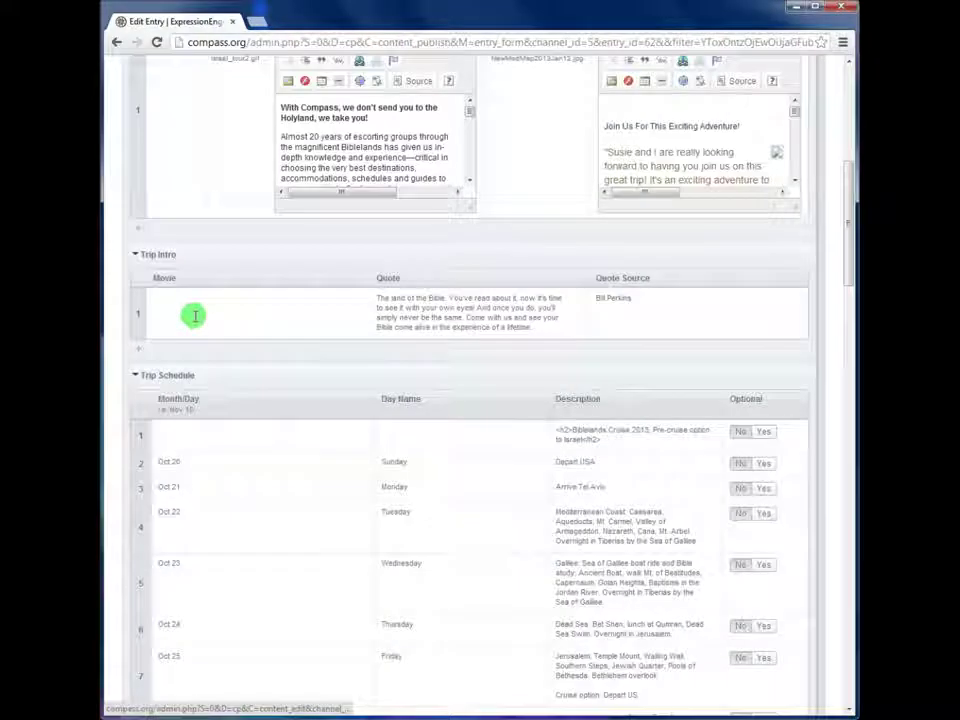
scroll(193, 315, "down", 15)
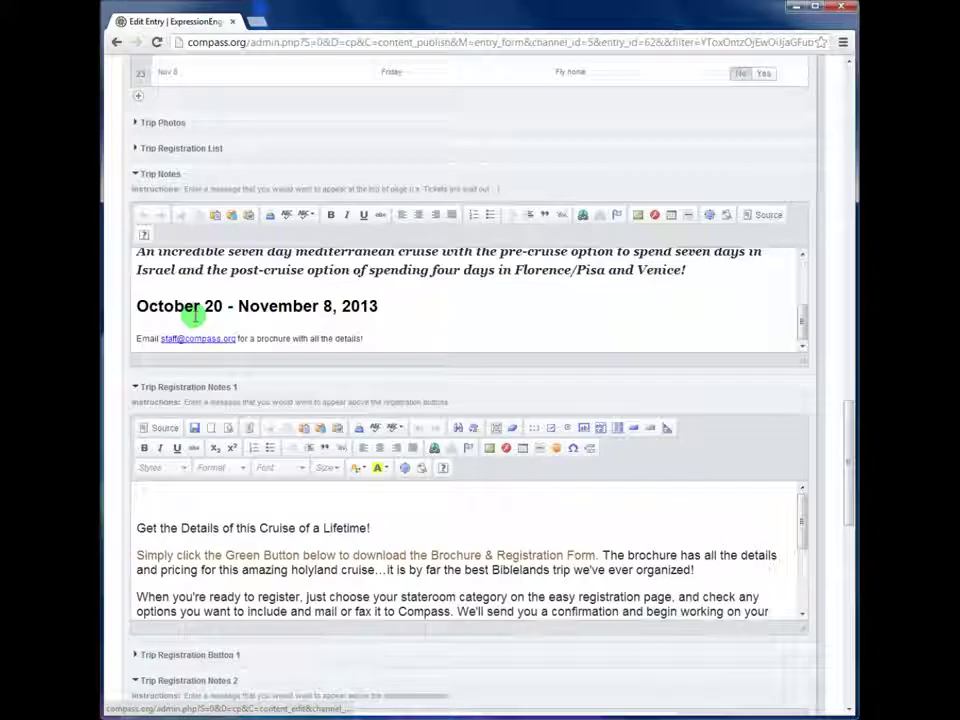
scroll(193, 316, "down", 2)
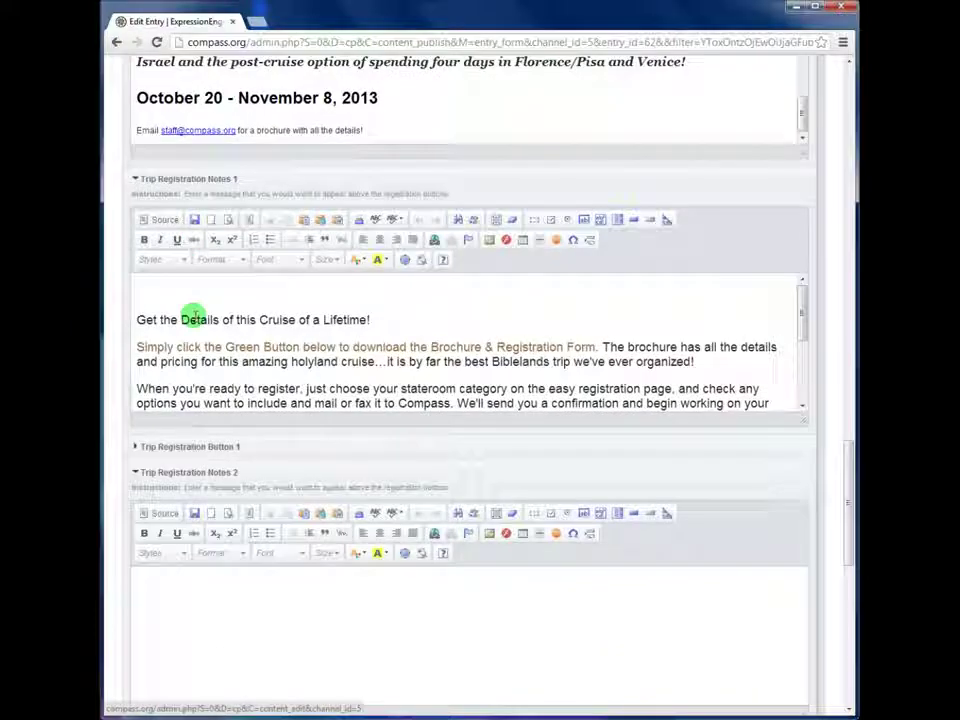
scroll(193, 316, "down", 8)
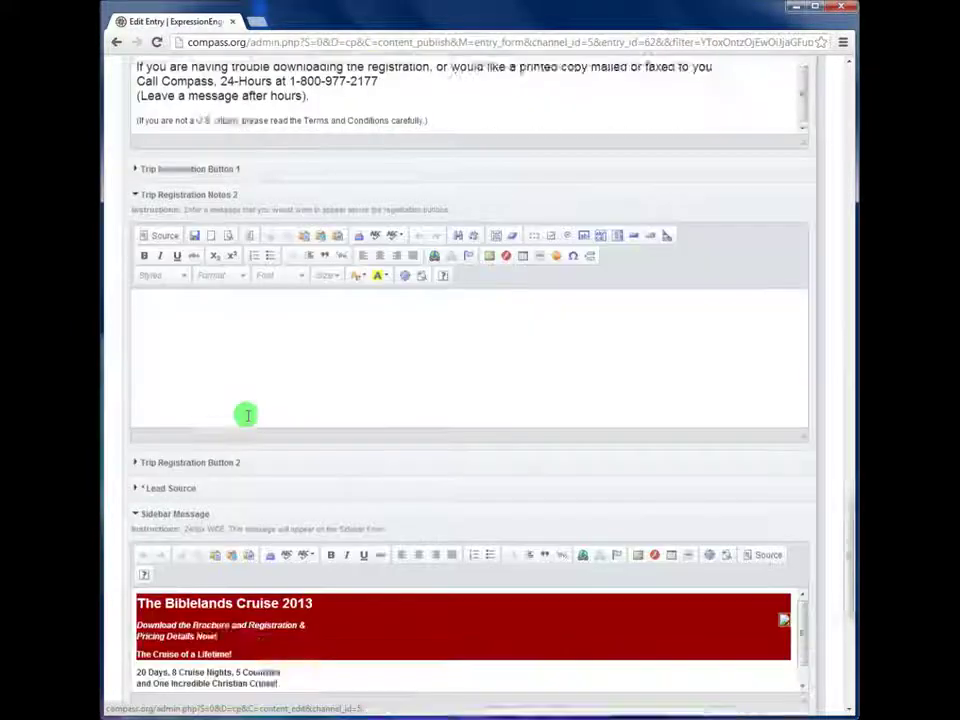
scroll(122, 294, "down", 3)
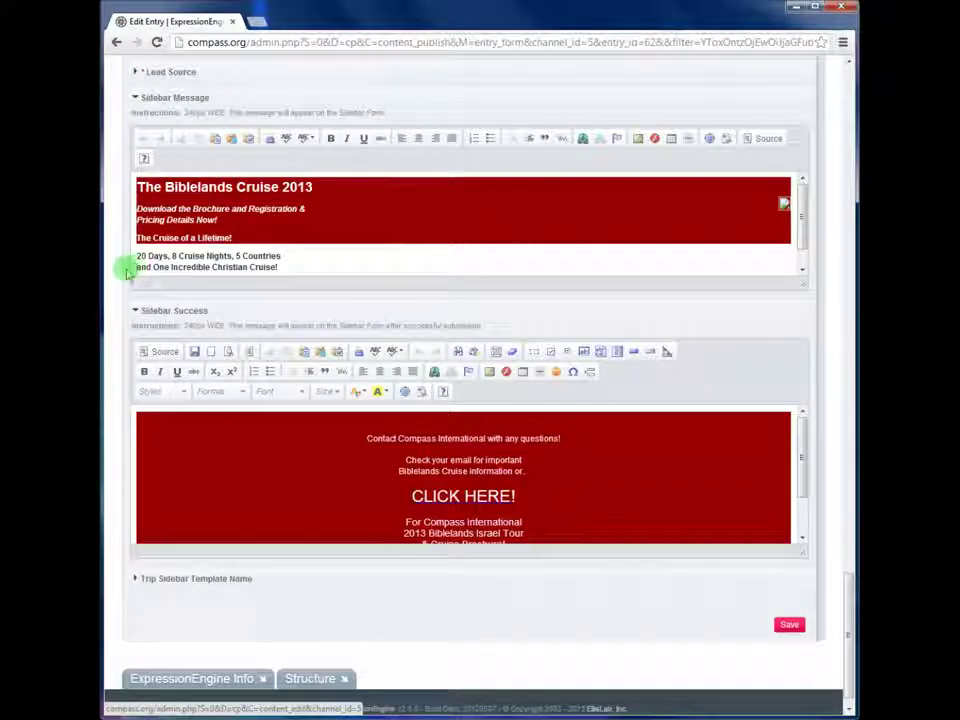
scroll(127, 272, "up", 2)
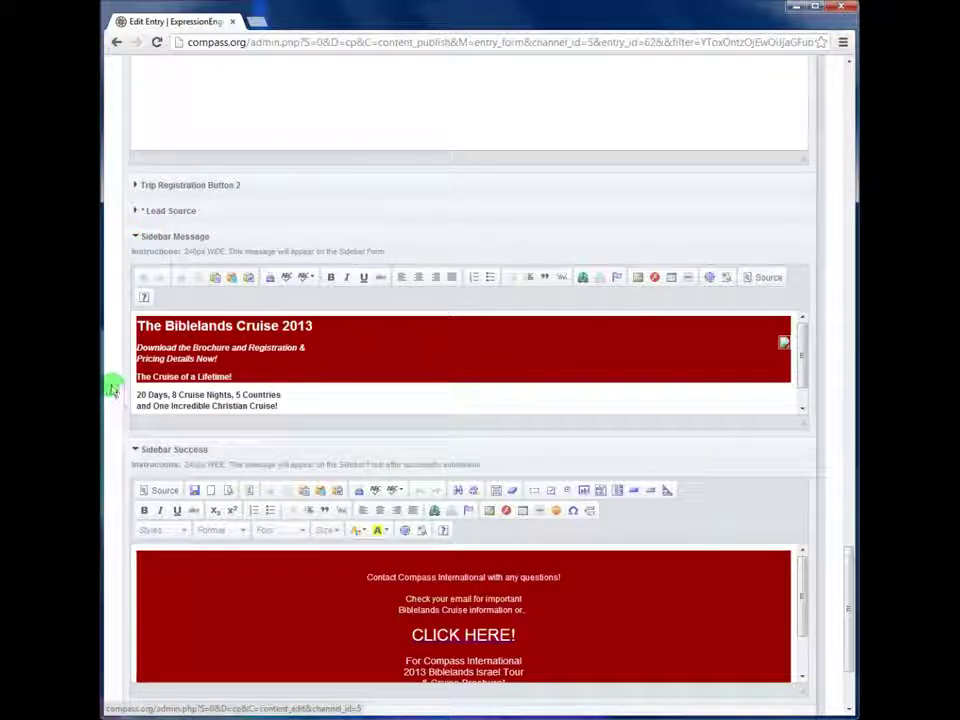
scroll(112, 390, "down", 3)
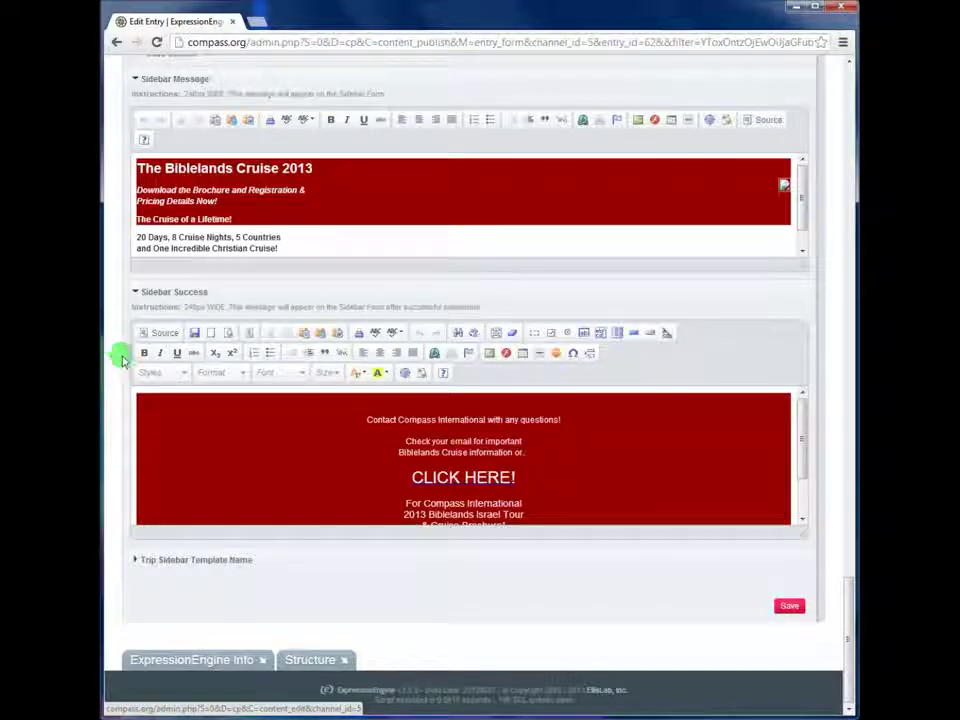
scroll(124, 357, "up", 1)
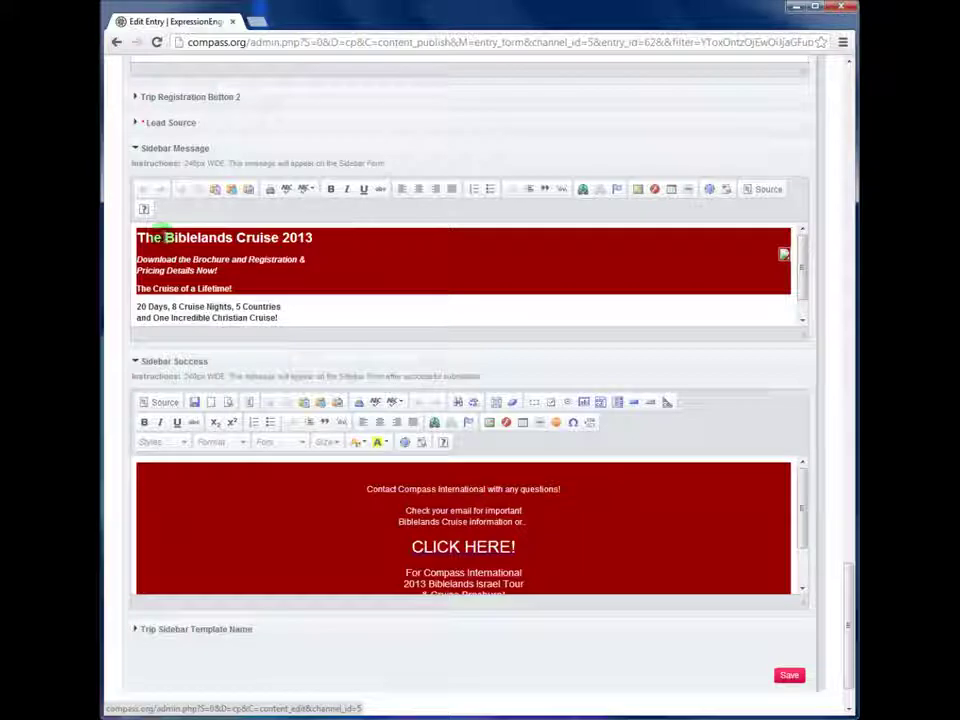
View the HTML source of the Sidebar Message and return to its formatted view
left_click(766, 189)
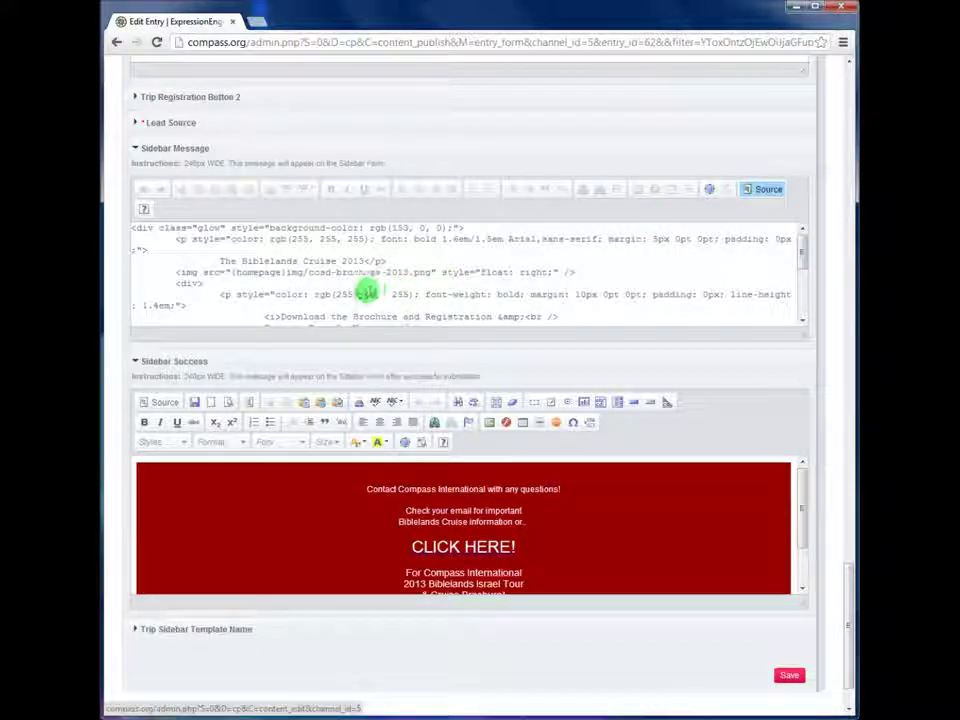
scroll(366, 290, "down", 6)
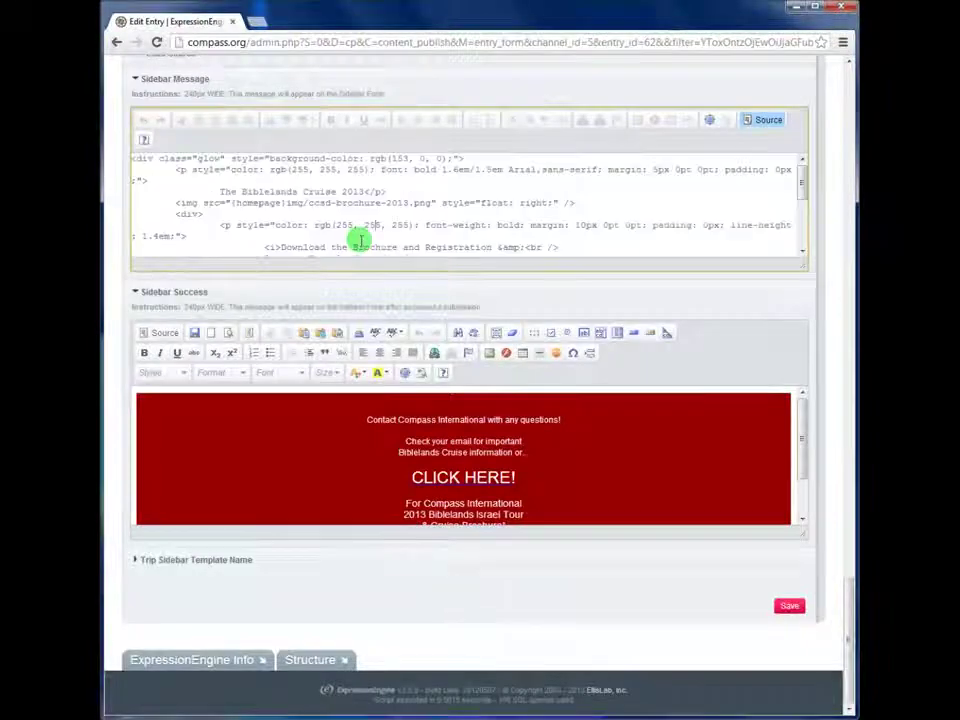
scroll(360, 240, "up", 6)
left_click(766, 189)
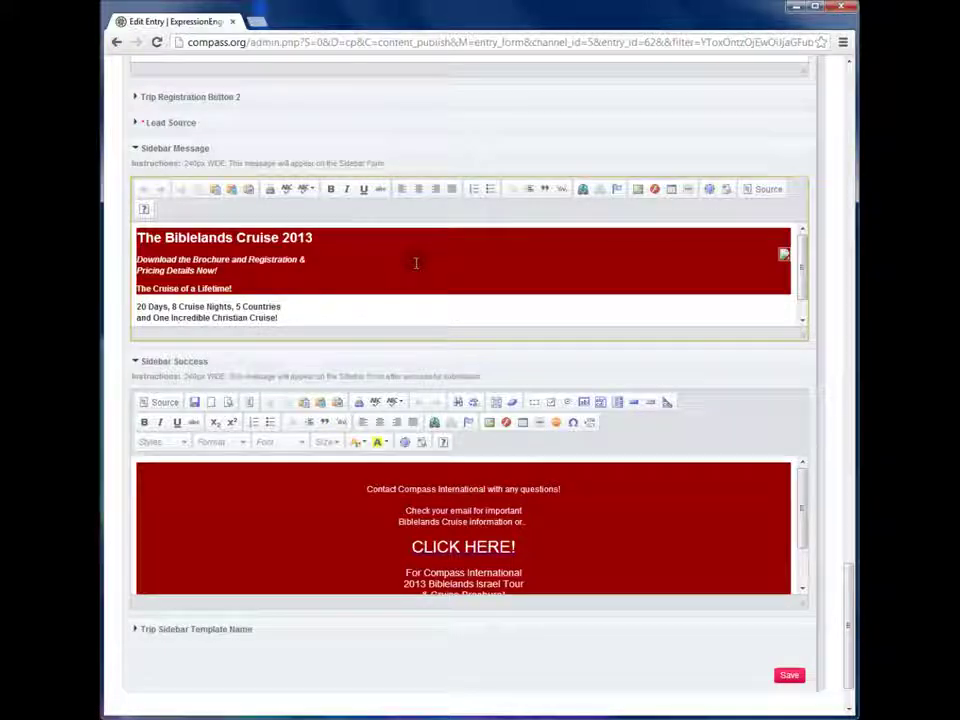
Locate the image file name ccsd-brochure-2013.png in the Sidebar Message's HTML source, and return to the formatted view
left_click(767, 189)
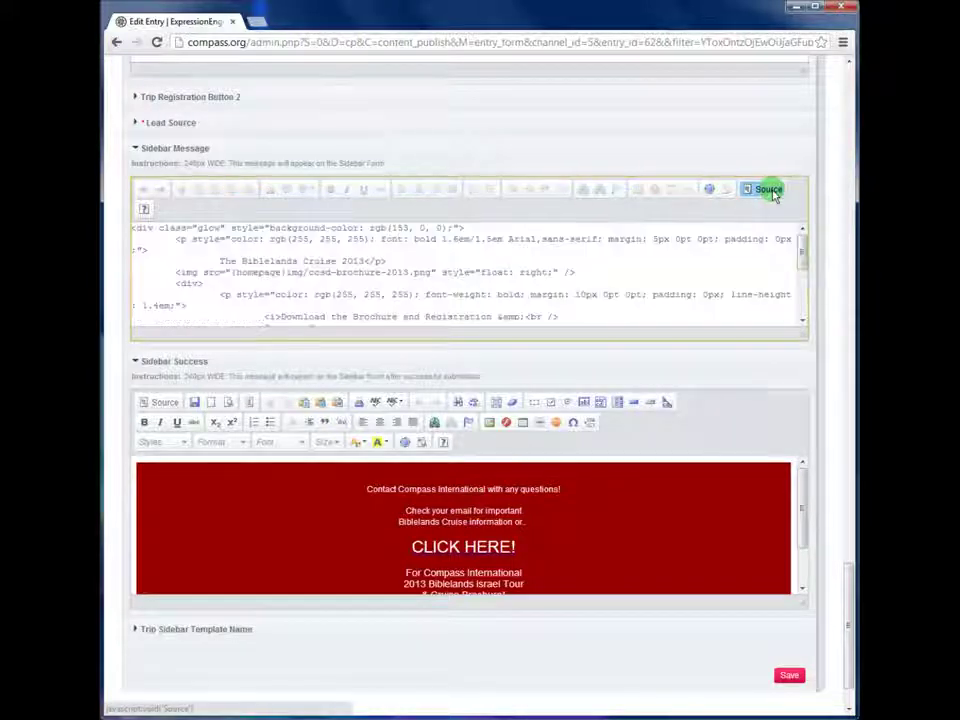
left_click(766, 189)
left_click(766, 189)
left_click_drag(288, 272, 396, 272)
left_click(317, 270)
left_click_drag(308, 272, 426, 274)
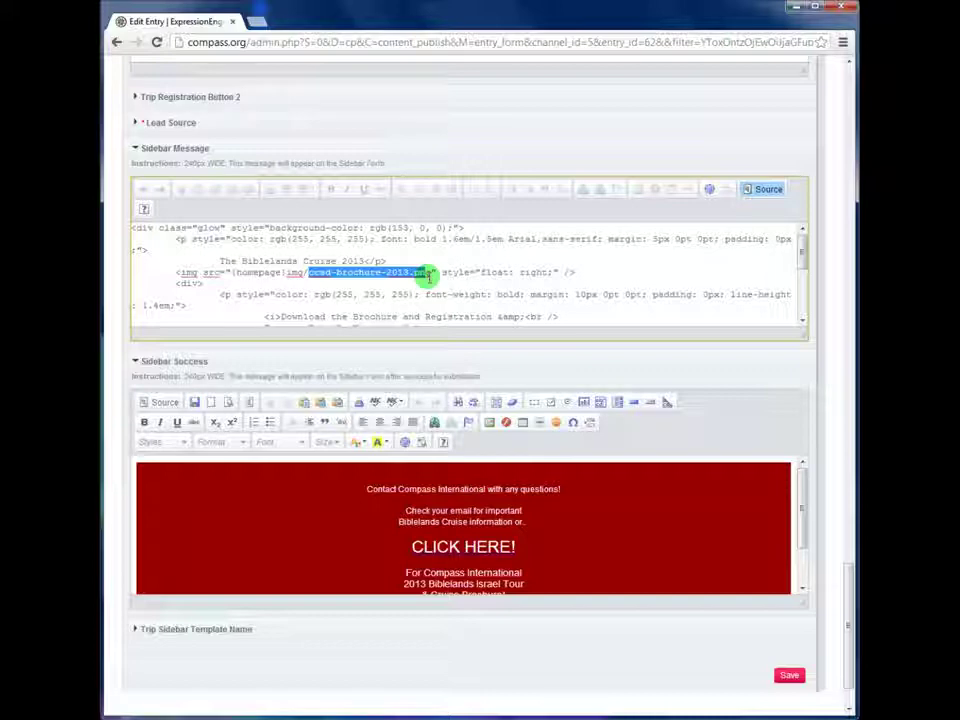
left_click(765, 189)
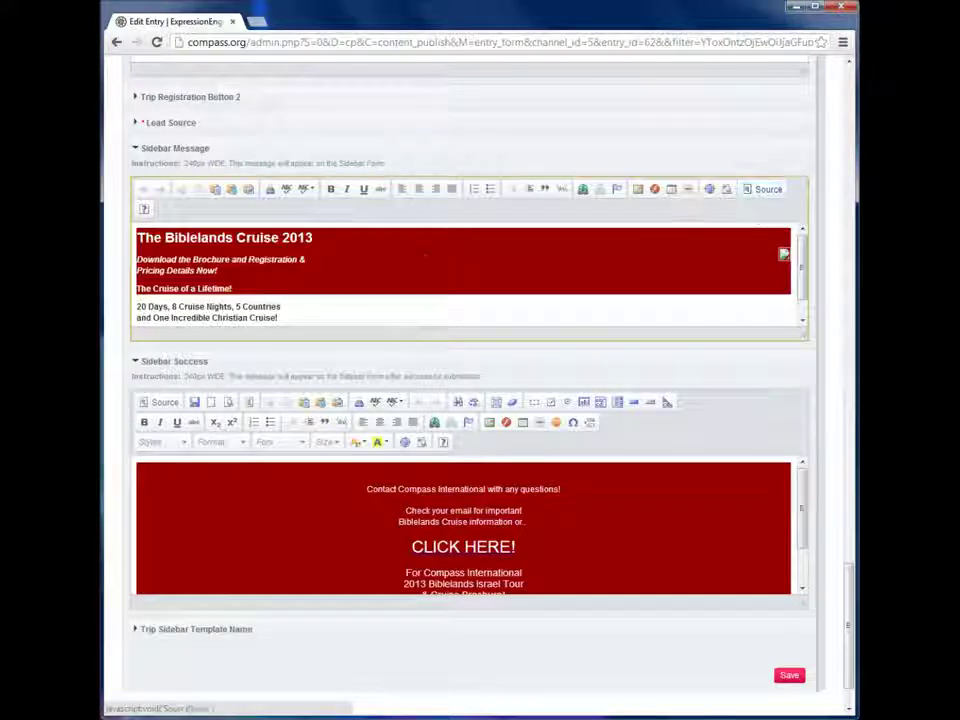
Review the rest of the Sidebar Message and select its brochure image
scroll(396, 264, "up", 2)
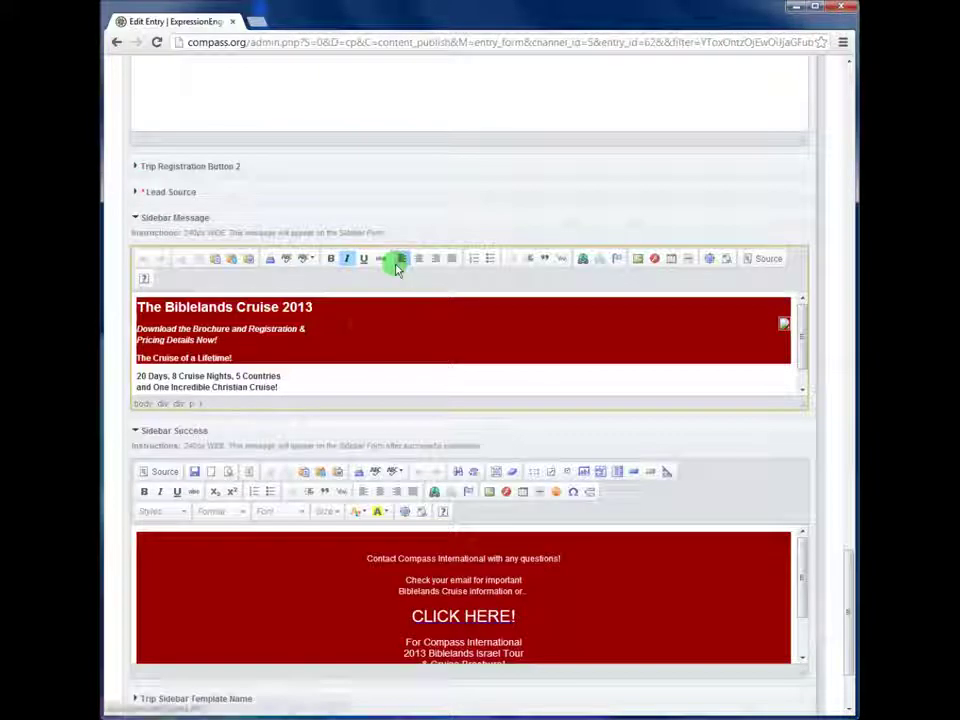
scroll(279, 328, "down", 4)
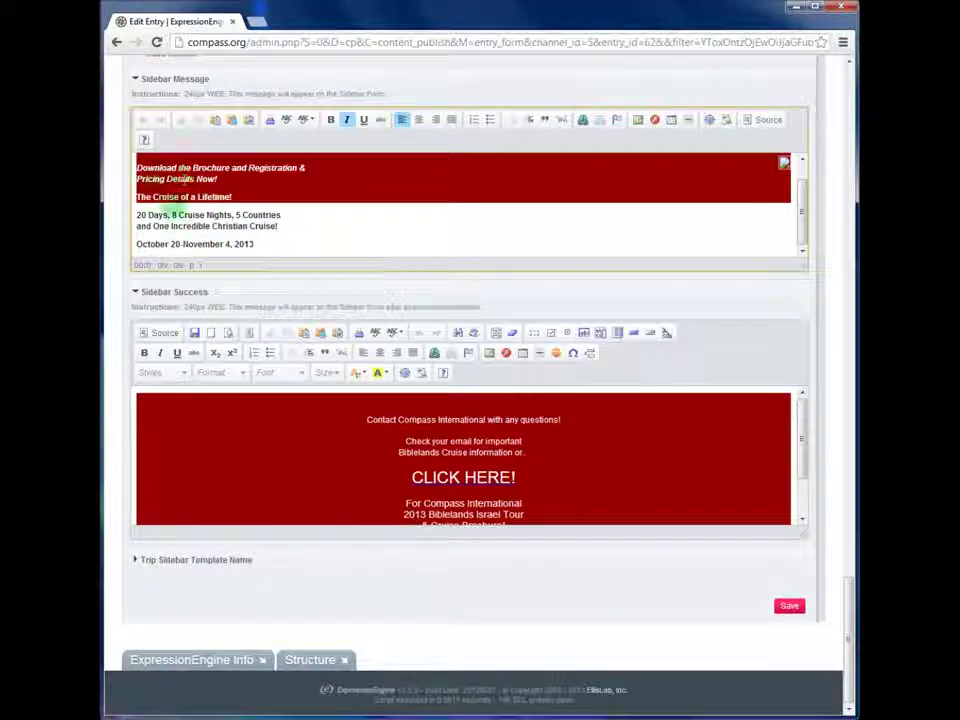
left_click(783, 163)
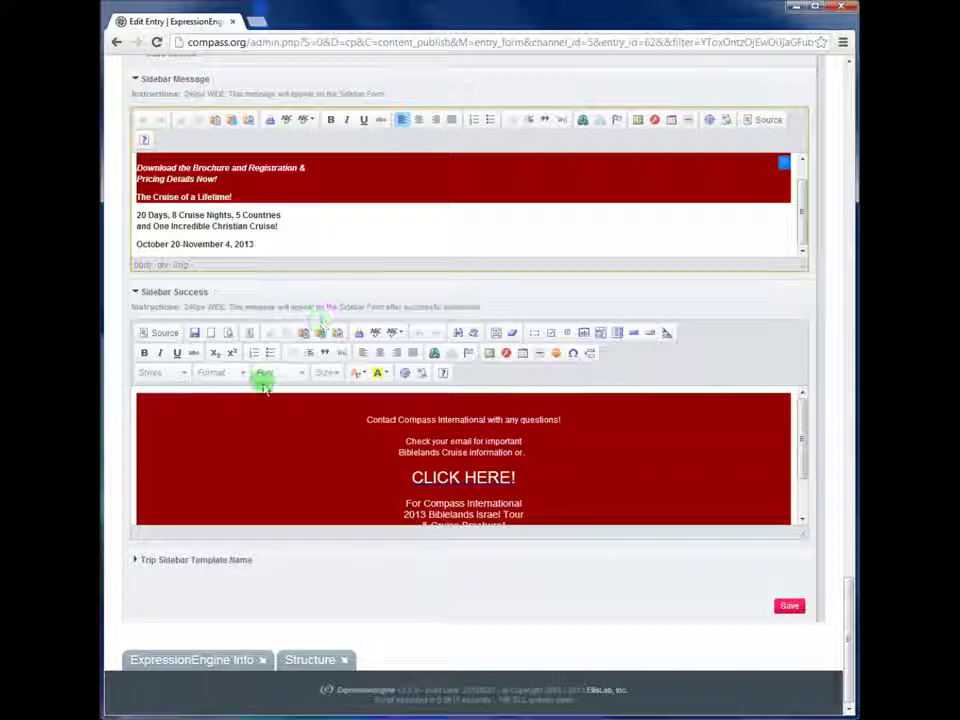
Review the Sidebar Success message and open the link settings of its CLICK HERE! text
left_click(437, 425)
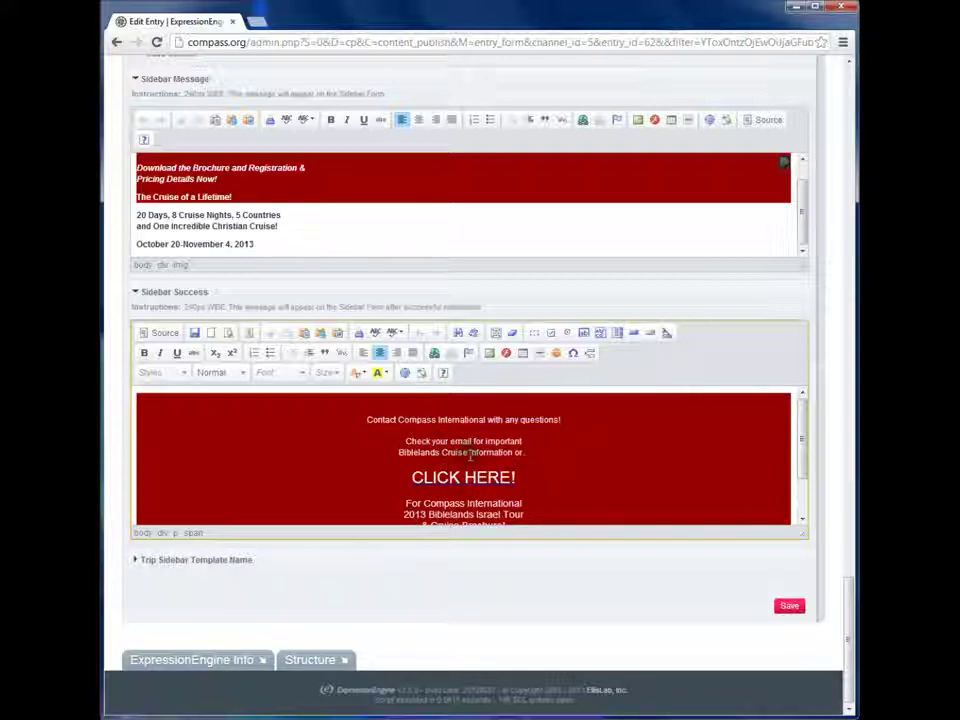
scroll(470, 486, "down", 2)
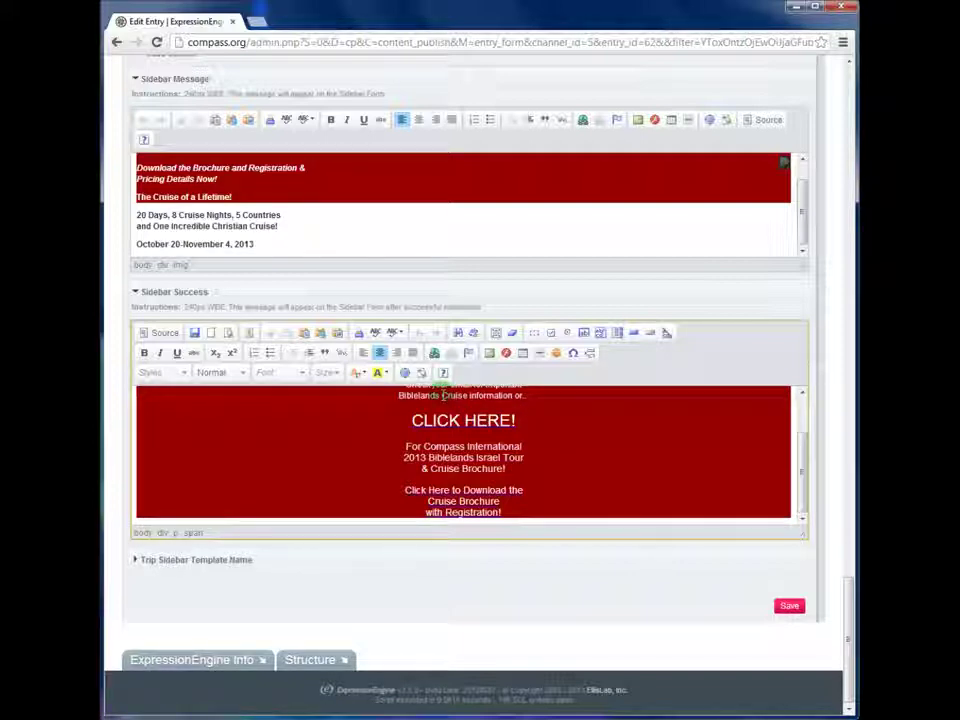
left_click_drag(413, 420, 513, 420)
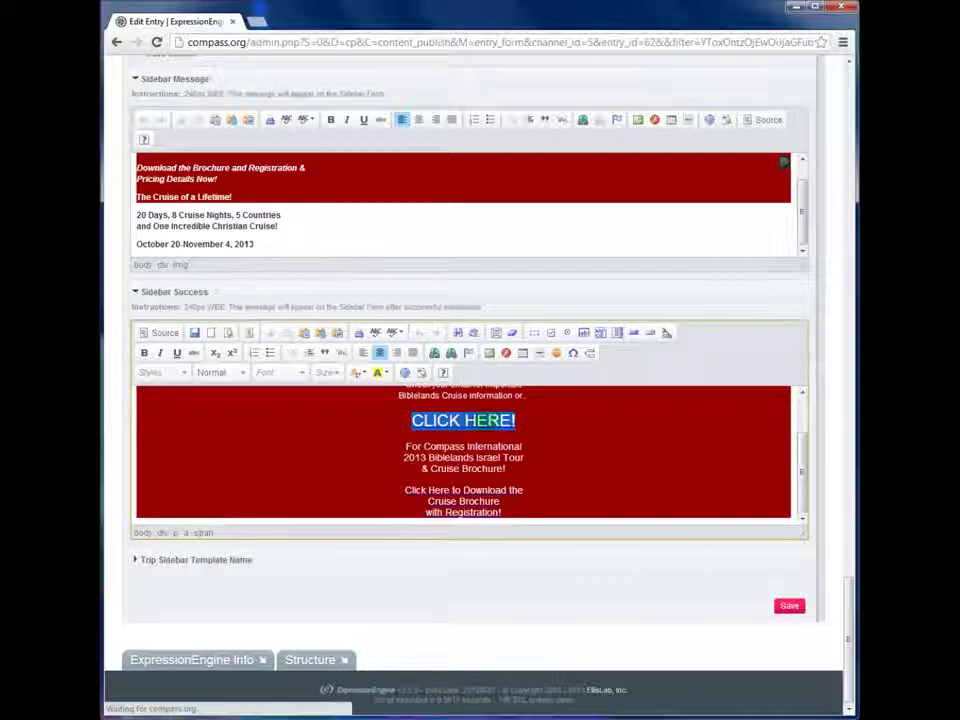
right_click(482, 421)
left_click(512, 482)
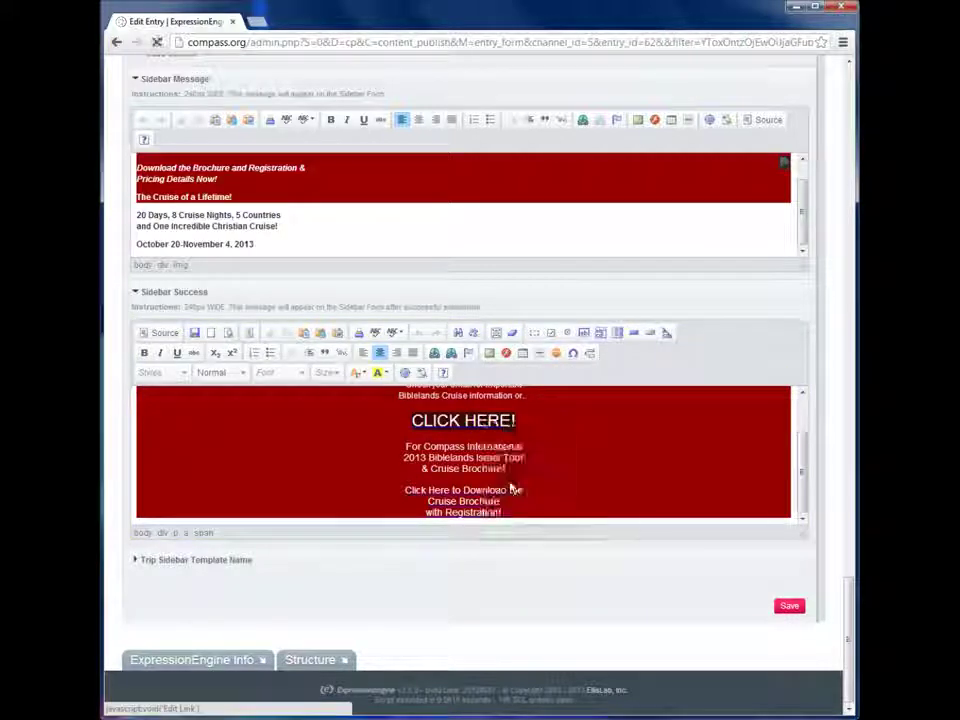
Examine the homepage variable and the ee-uploads/BLC_13_Bro_Final_Web.pdf path in the link's URL, and close the settings without changes
left_click(531, 373)
left_click_drag(479, 373, 455, 373)
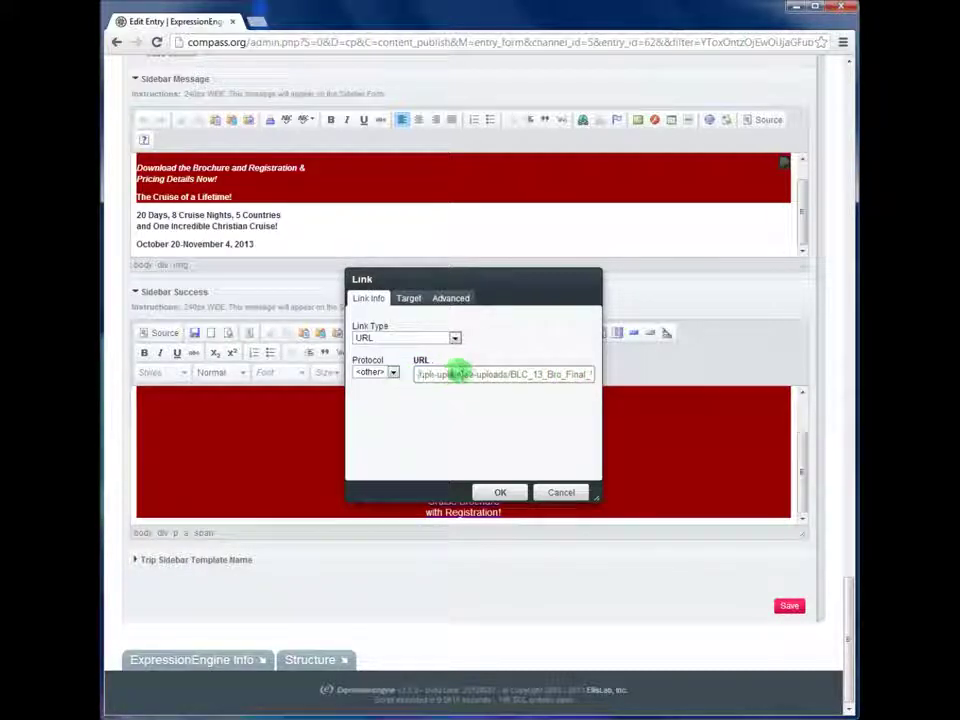
double_click(458, 374)
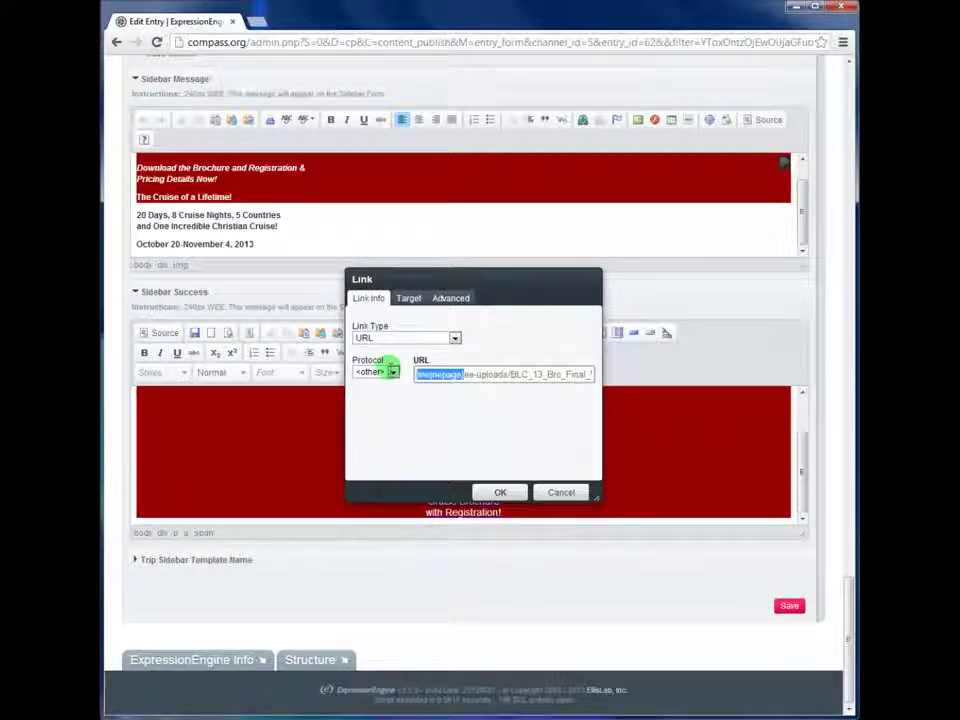
left_click(465, 375)
left_click_drag(463, 374, 643, 371)
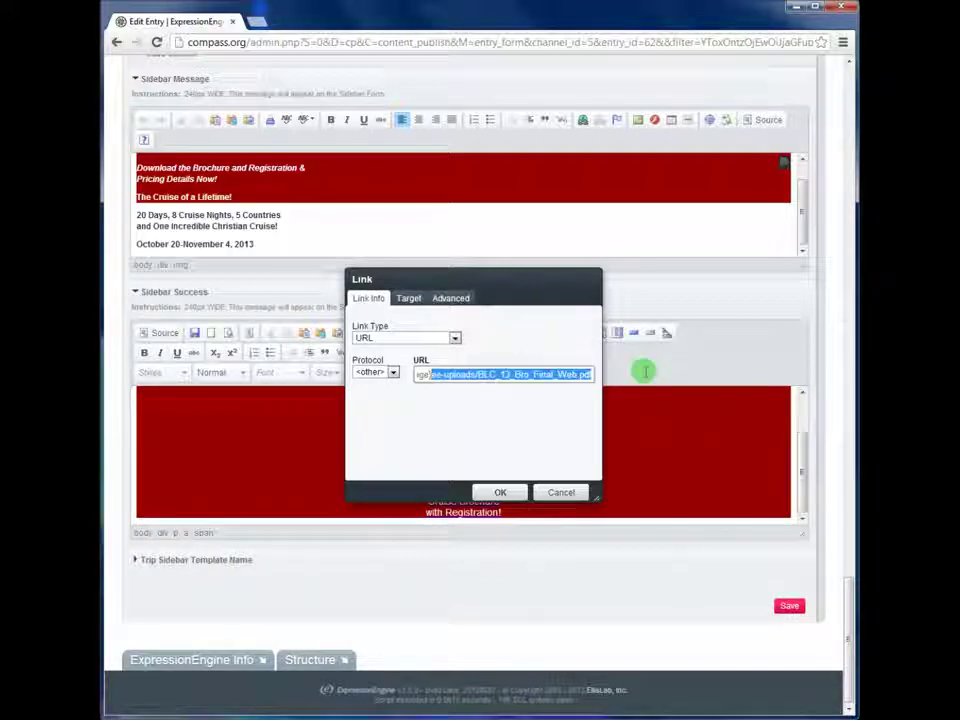
left_click(482, 374)
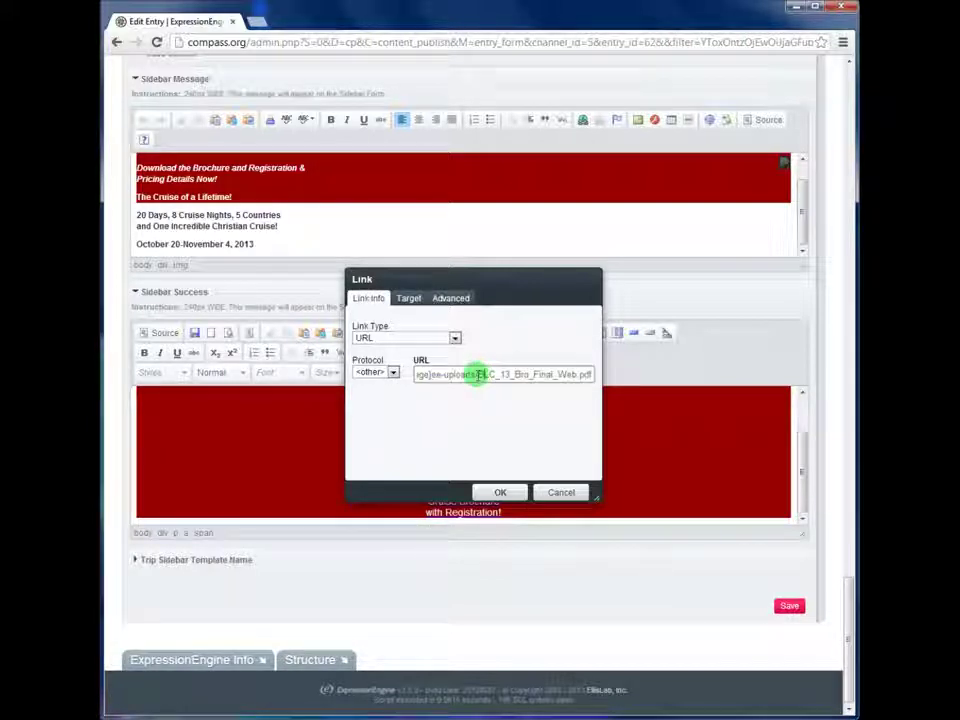
left_click_drag(430, 374, 515, 374)
left_click(561, 492)
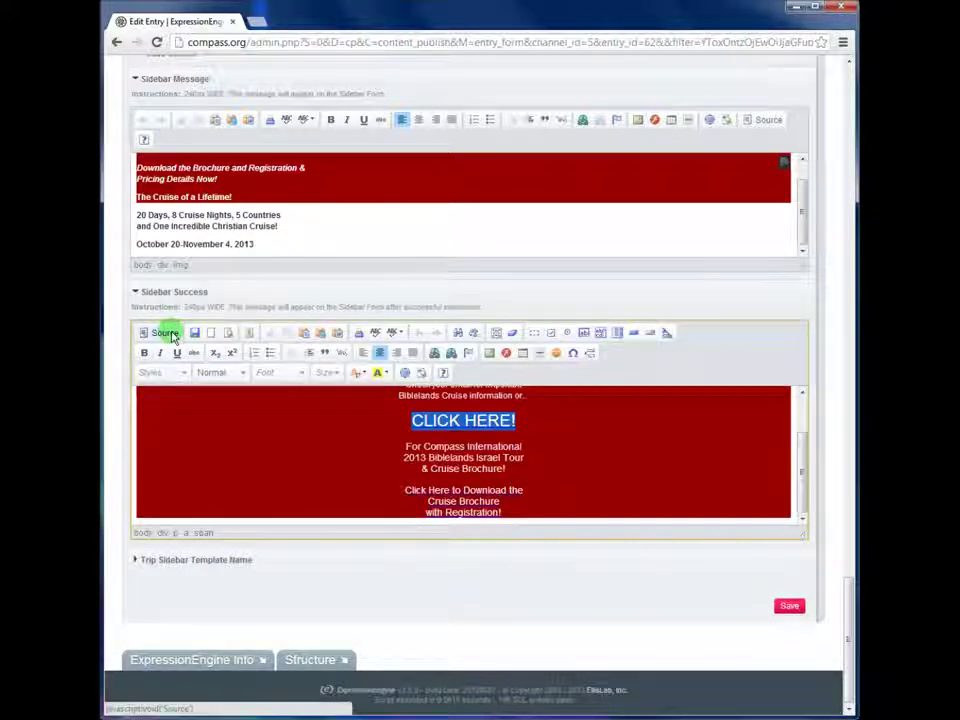
Check the Sidebar Success message's HTML source and the CLICK HERE! link's URL, and close the link settings without changes
left_click(165, 332)
left_click(182, 331)
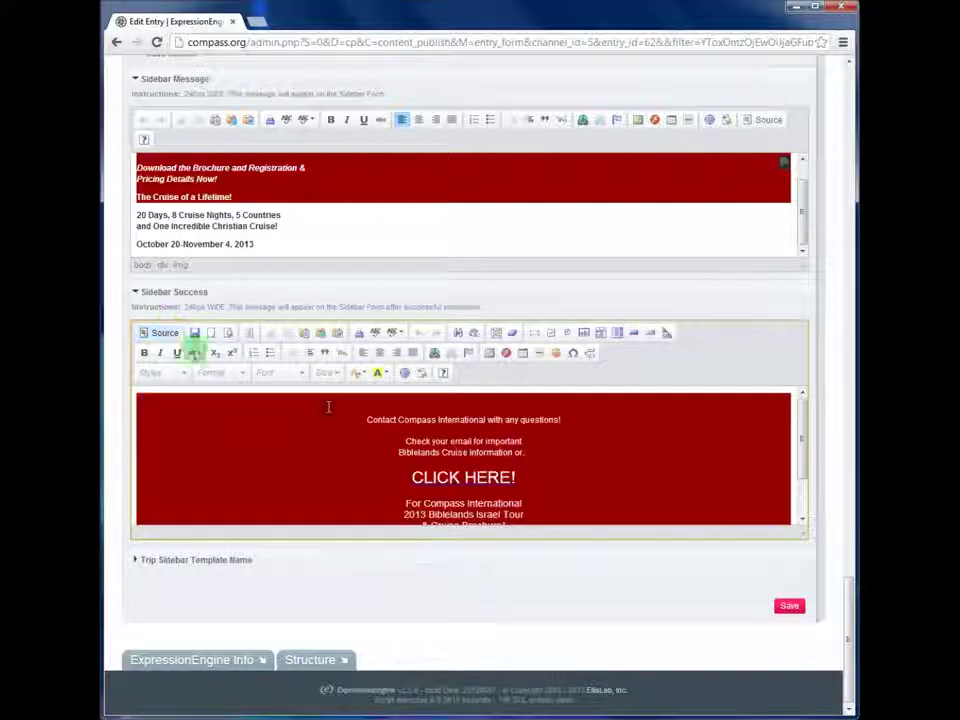
right_click(448, 489)
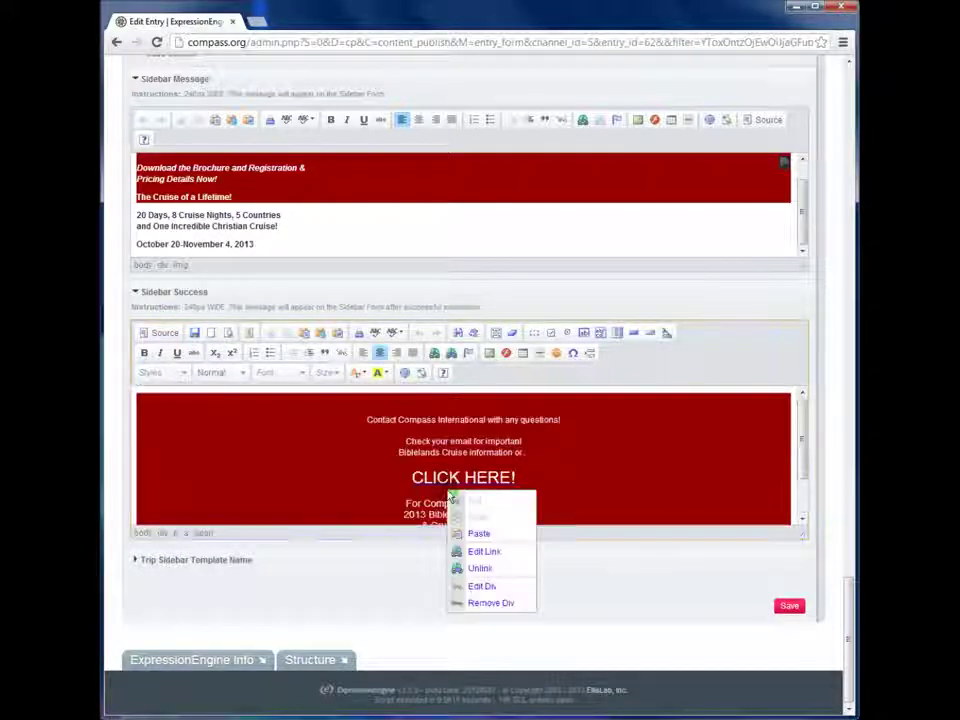
left_click(482, 551)
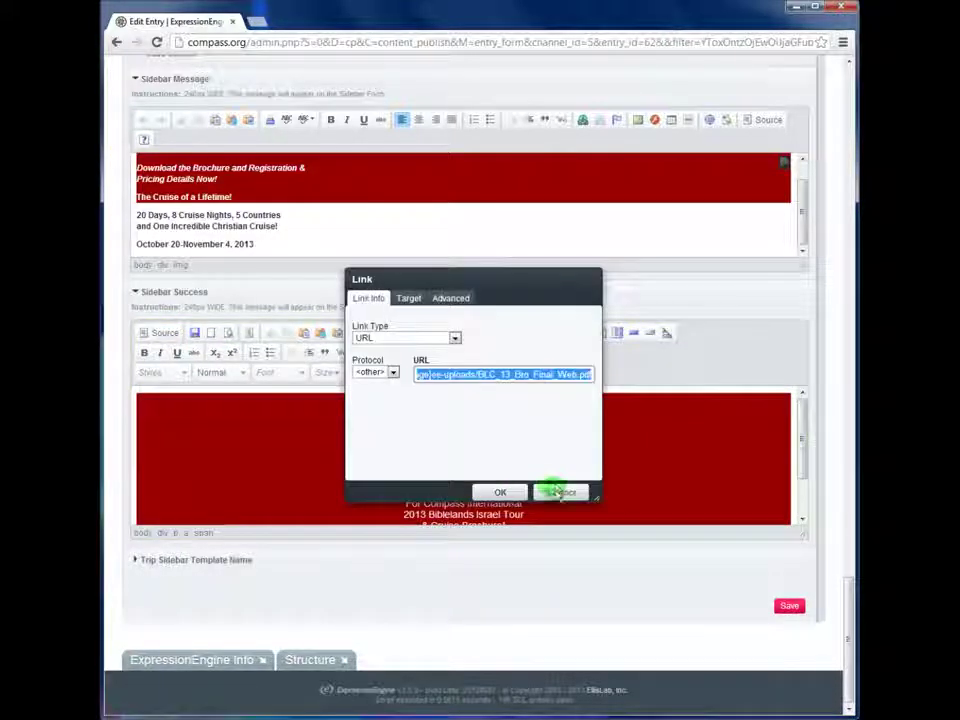
left_click(561, 492)
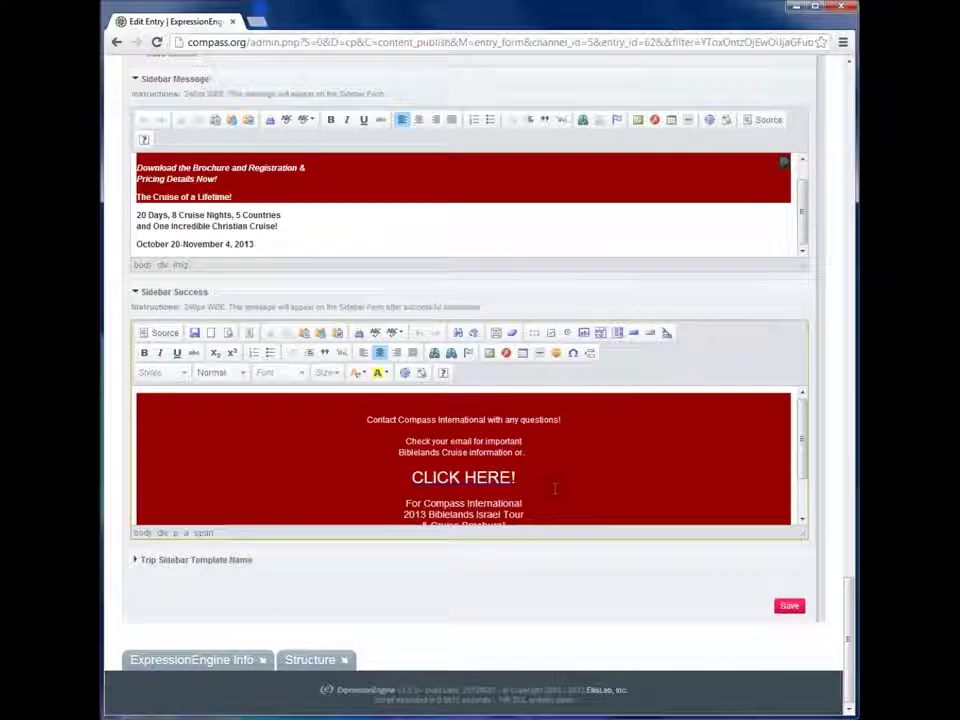
Expand the Trip Sidebar Template Name field and examine the parts of the template name entered in it
left_click(137, 561)
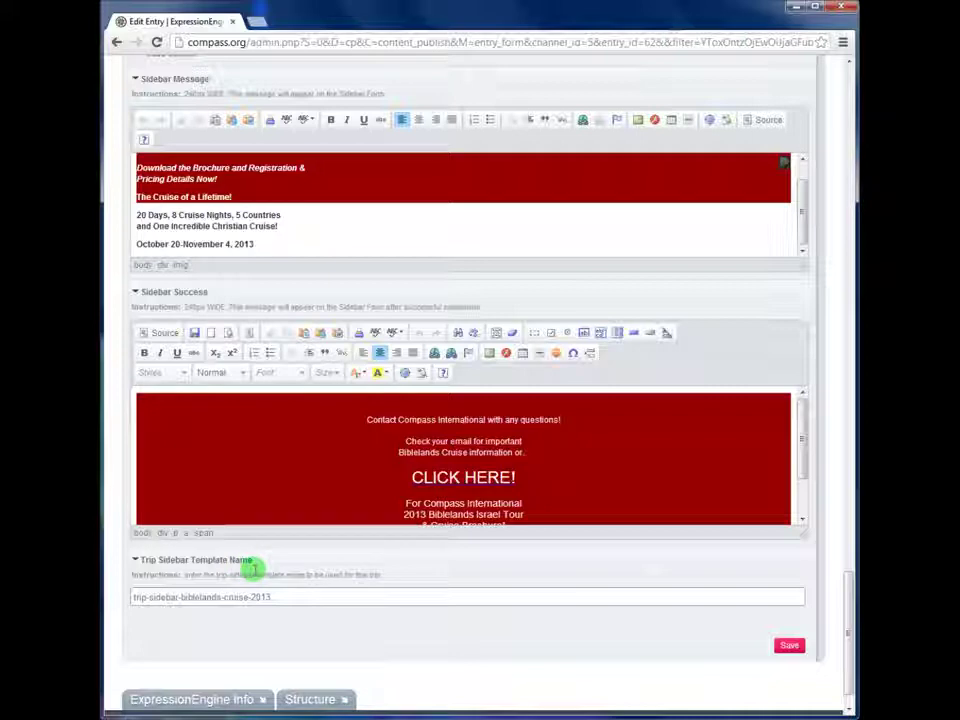
scroll(253, 570, "down", 1)
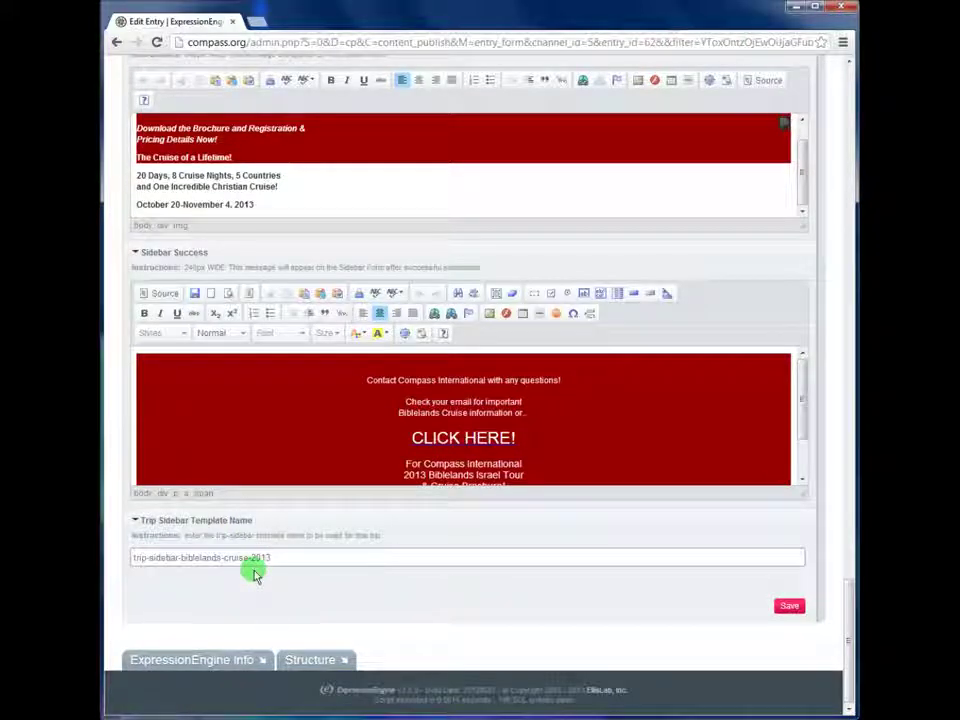
left_click(157, 557)
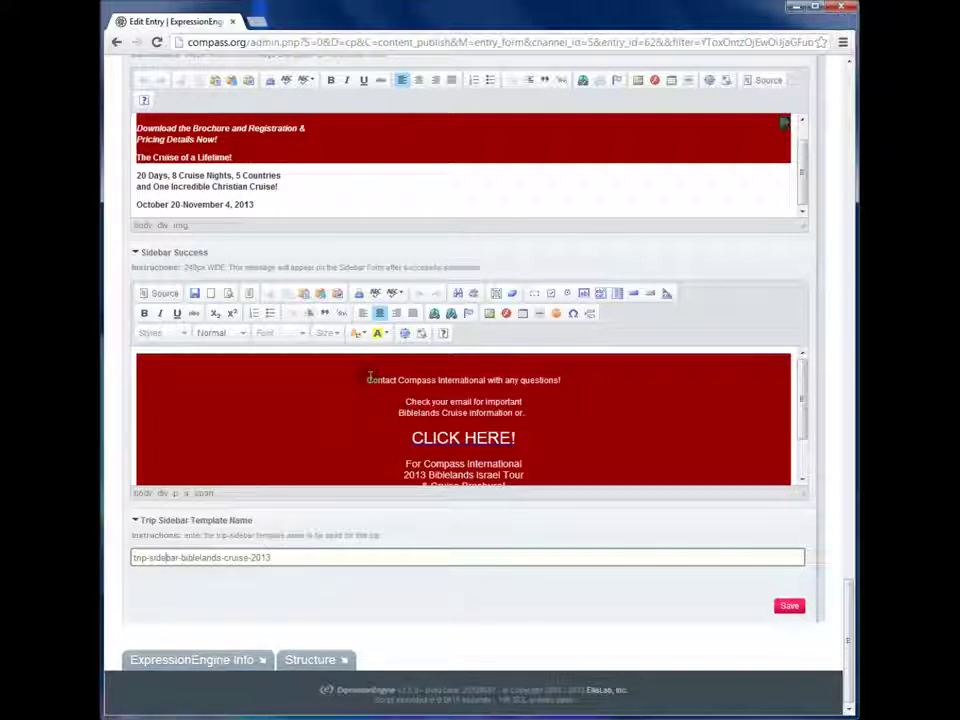
left_click(185, 559)
left_click_drag(270, 557, 107, 557)
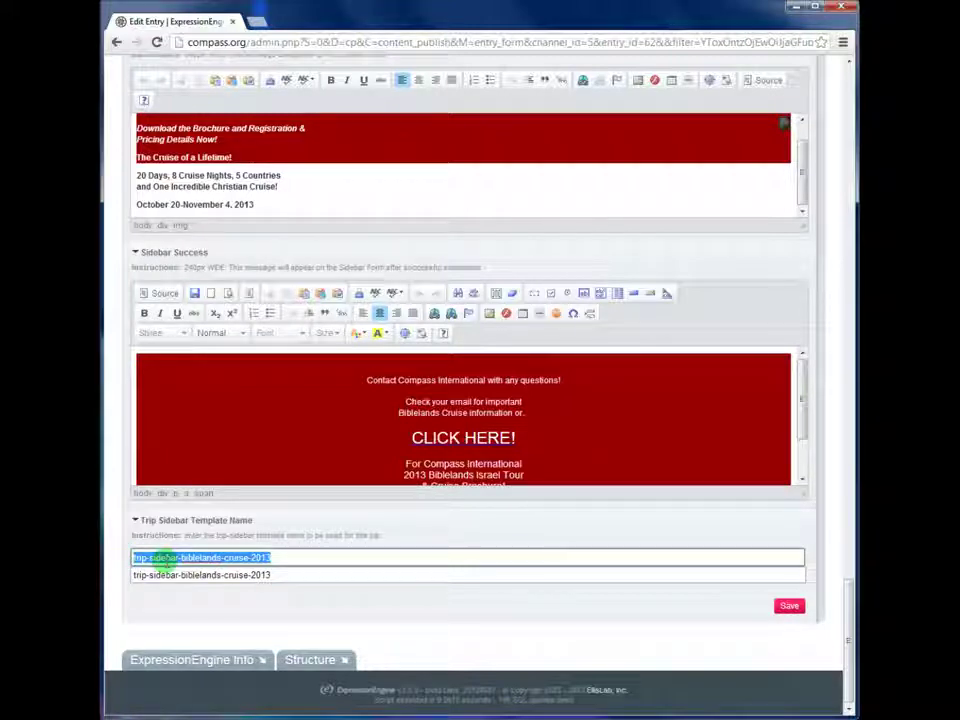
mouse_move(171, 557)
left_mouse_down()
mouse_move(180, 558)
mouse_move(154, 557)
left_mouse_up()
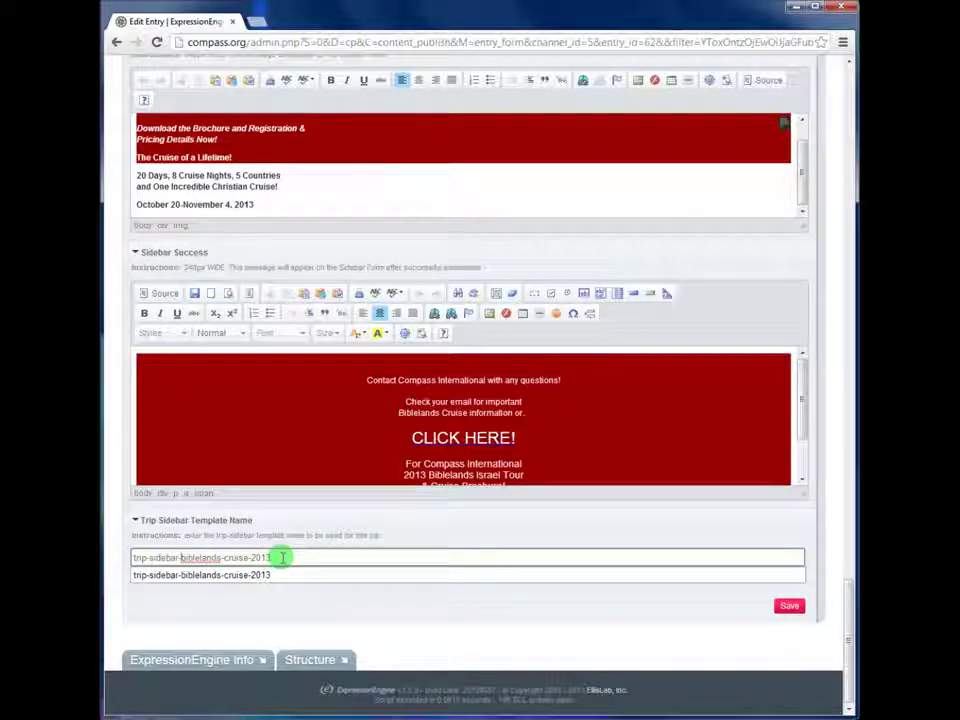
Open the includes template trip-sidebar-biblelands-cruise-2013 for editing in a new browser tab and switch to it
scroll(282, 557, "up", 10)
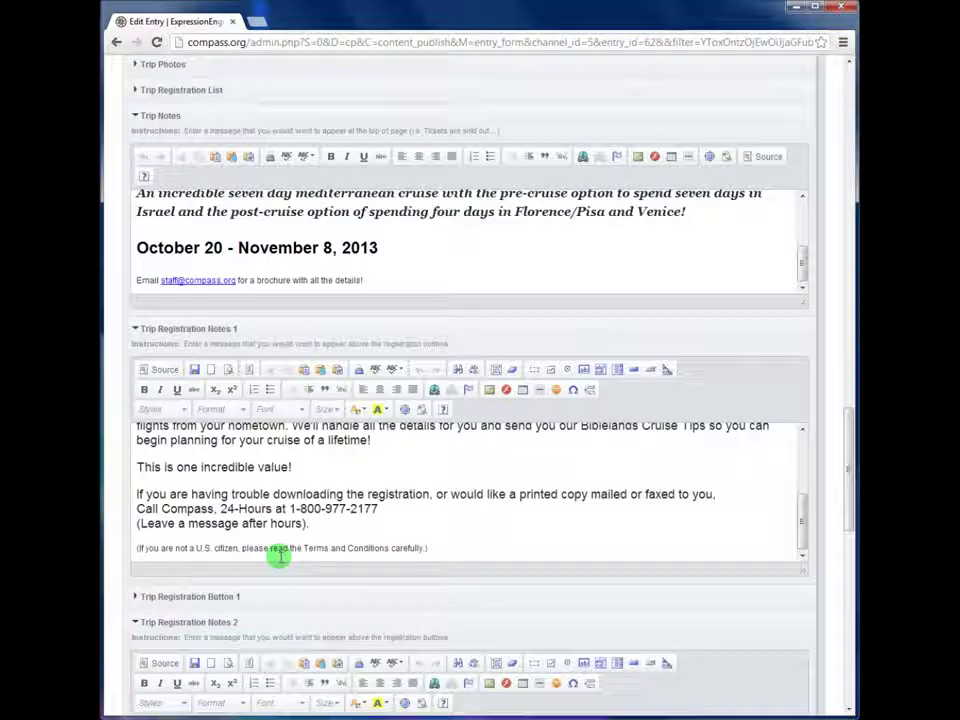
scroll(270, 560, "up", 20)
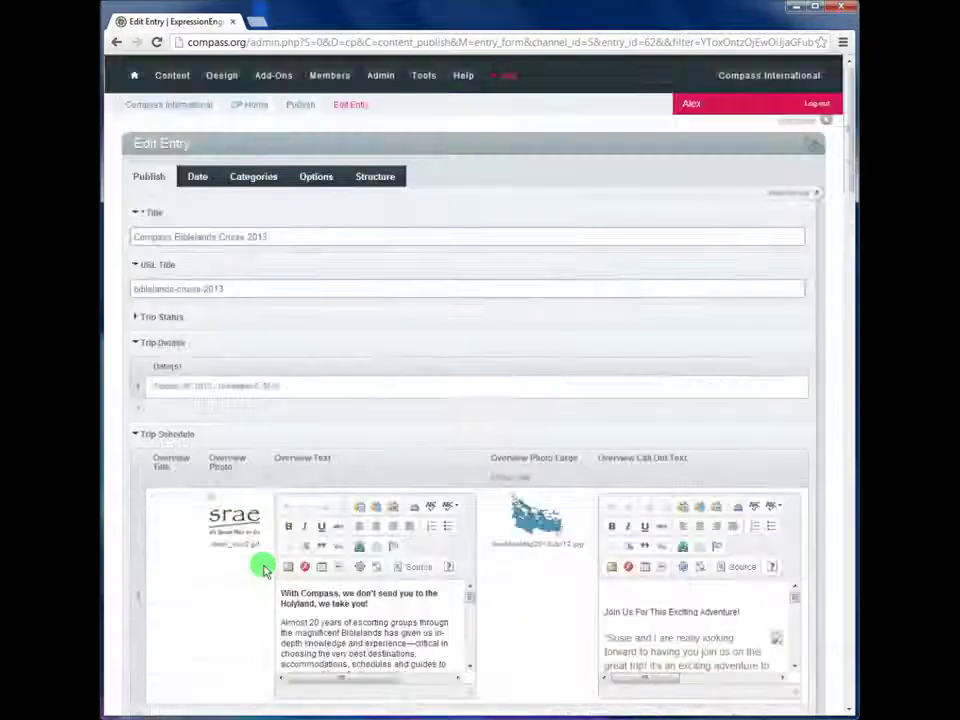
mouse_move(221, 78)
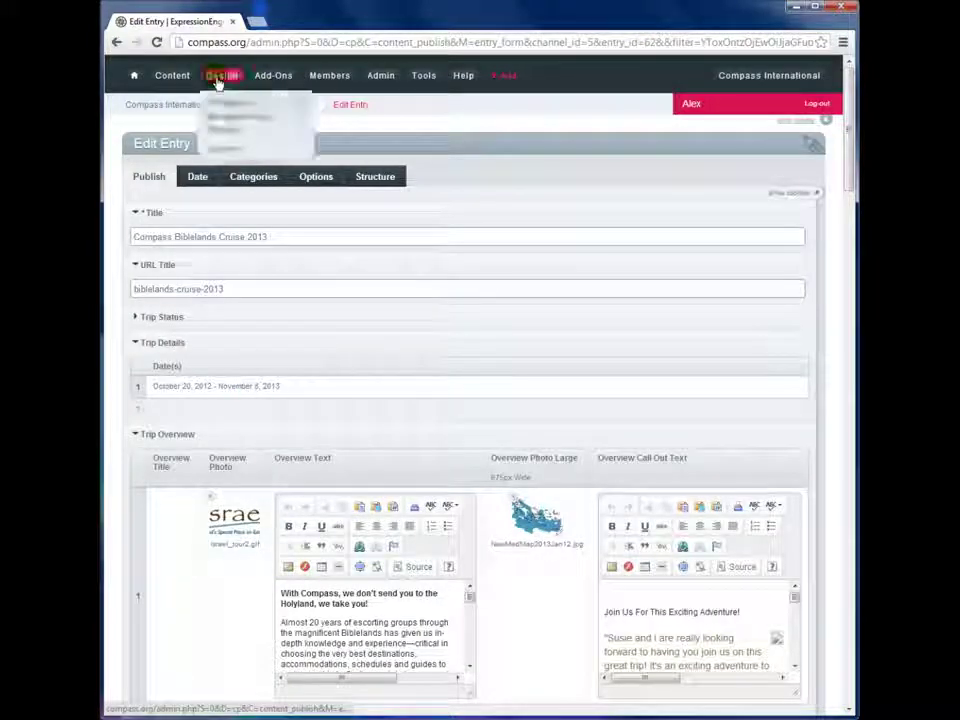
mouse_move(222, 108)
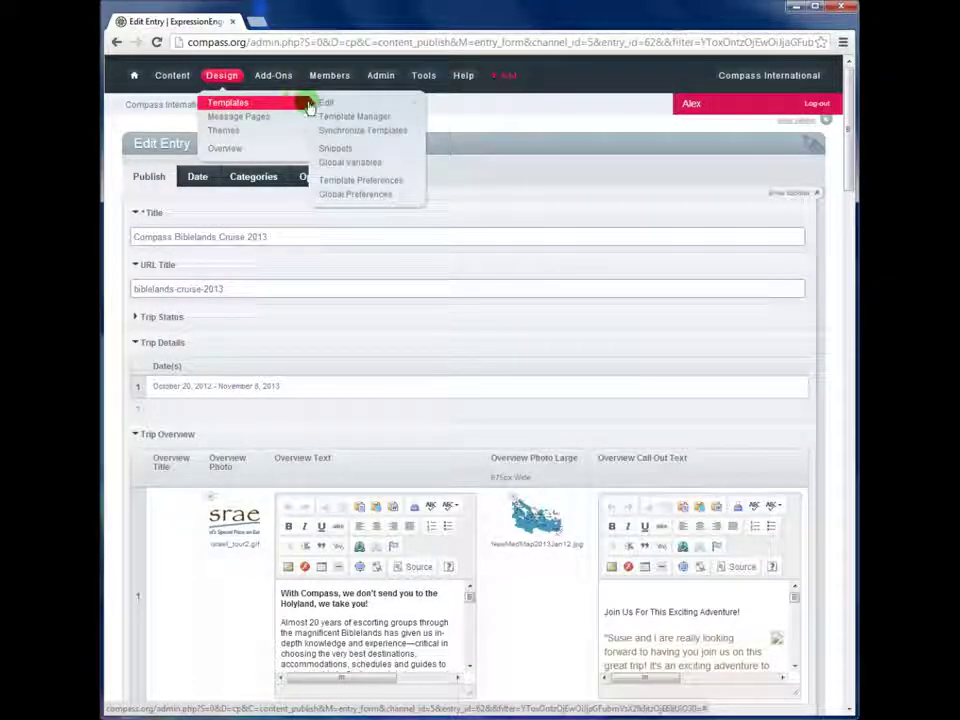
mouse_move(325, 103)
mouse_move(458, 118)
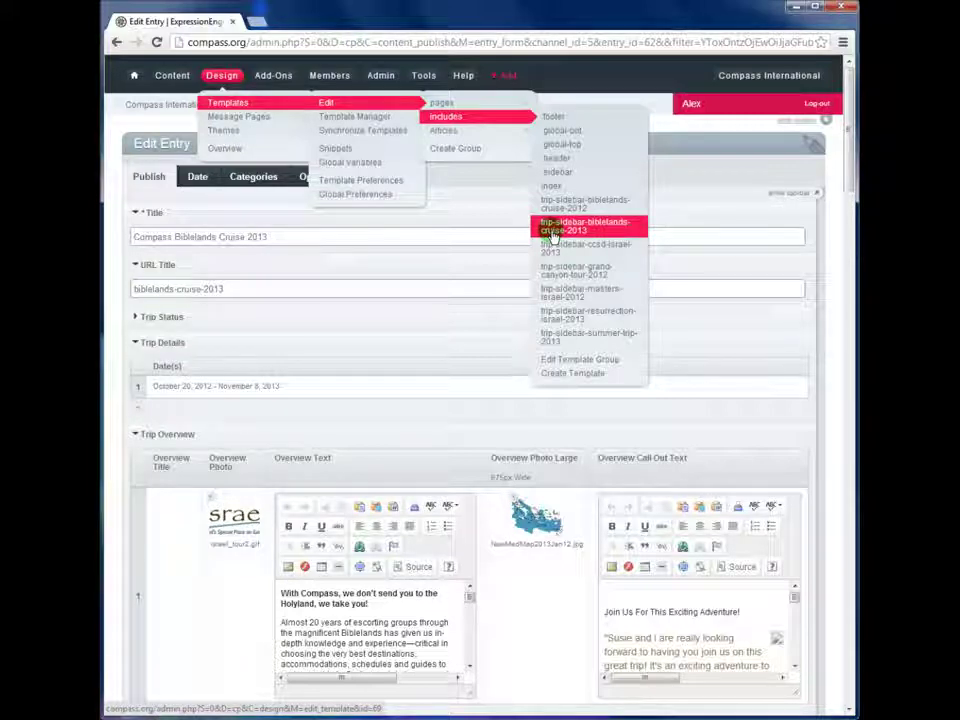
middle_click(553, 236)
left_click(278, 21)
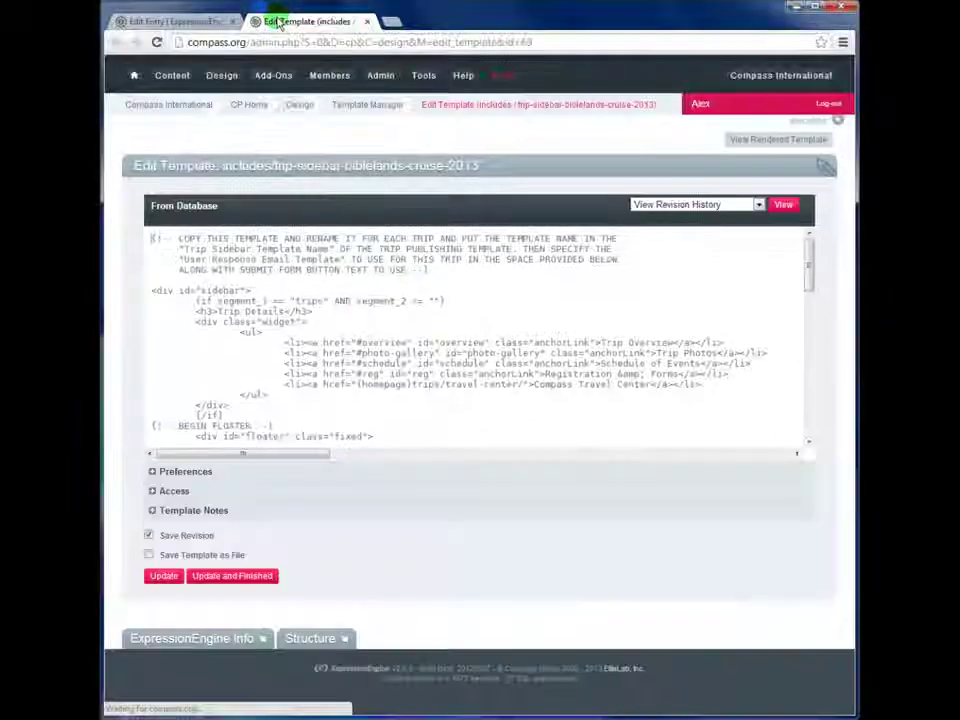
Skim the sidebar template's code down to the user response email section, and return to the instruction comment at its start
scroll(396, 354, "down", 10)
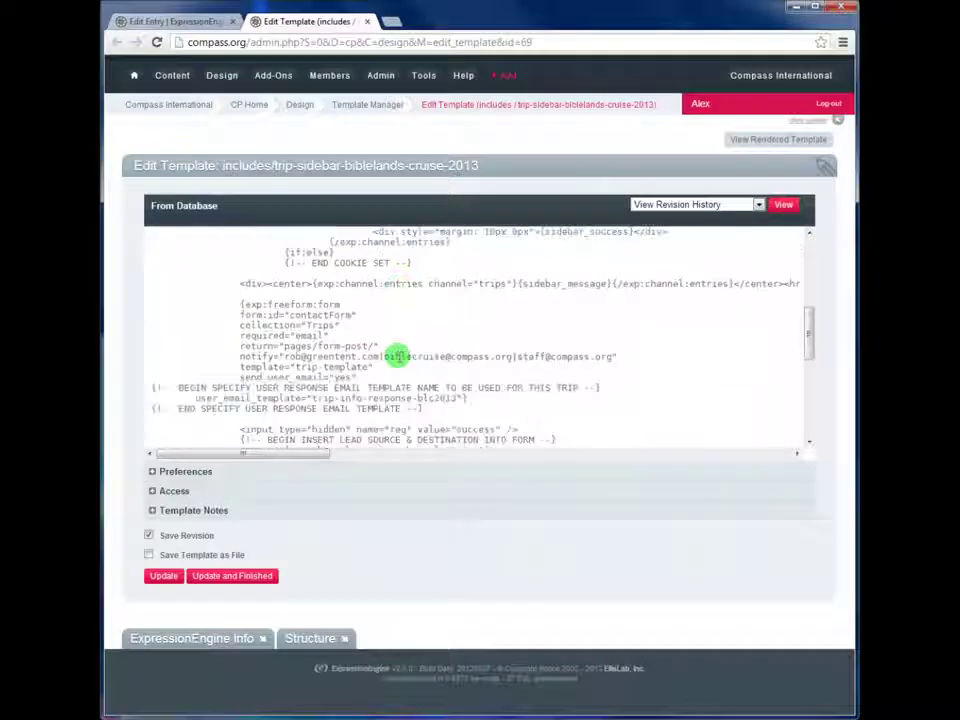
scroll(396, 354, "down", 2)
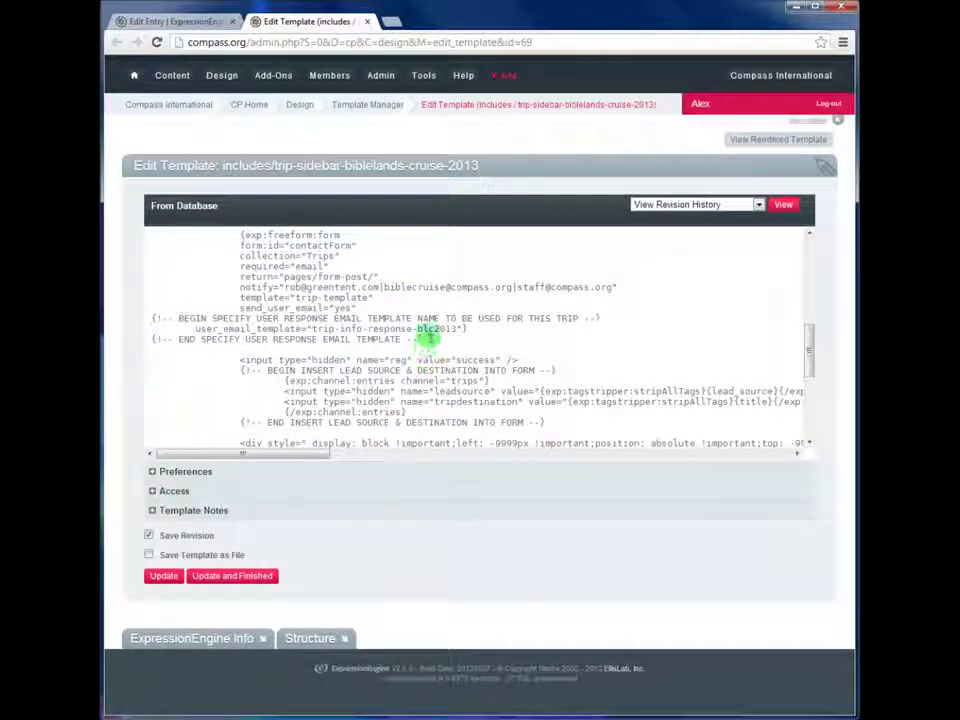
scroll(428, 336, "up", 10)
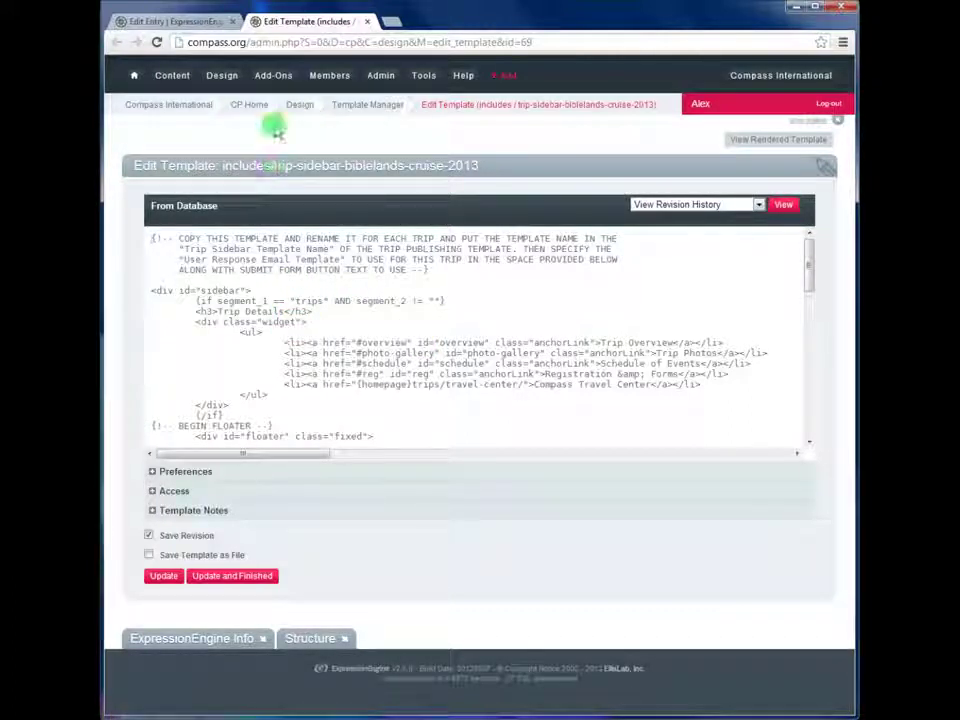
mouse_move(257, 103)
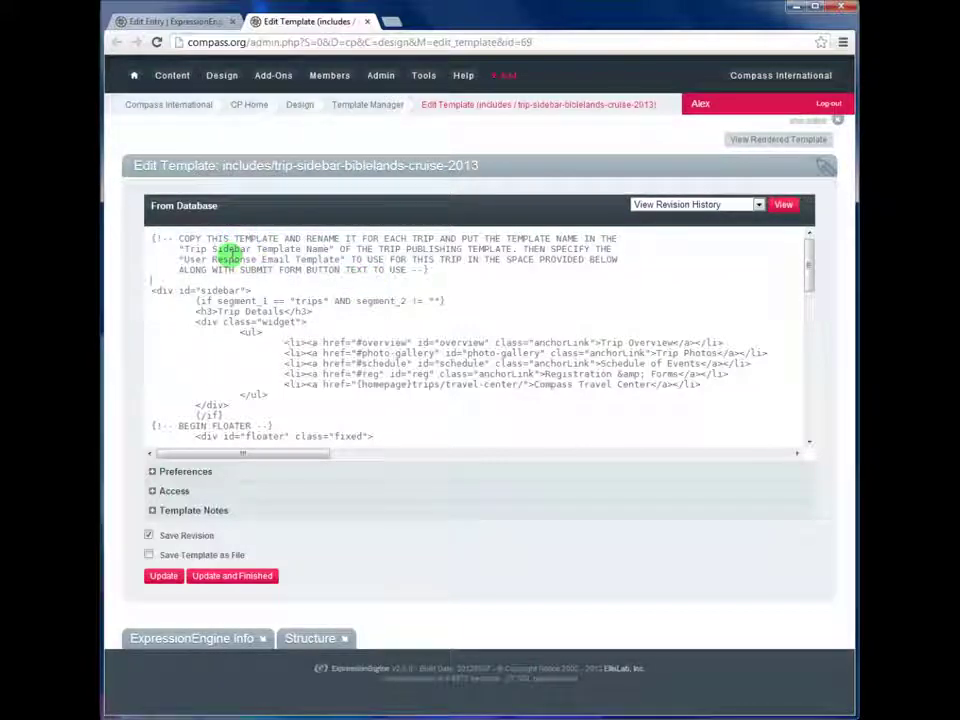
Locate the user_email_template setting in the sidebar template's form code and select its value trip-info-response-blc2013
scroll(229, 253, "down", 6)
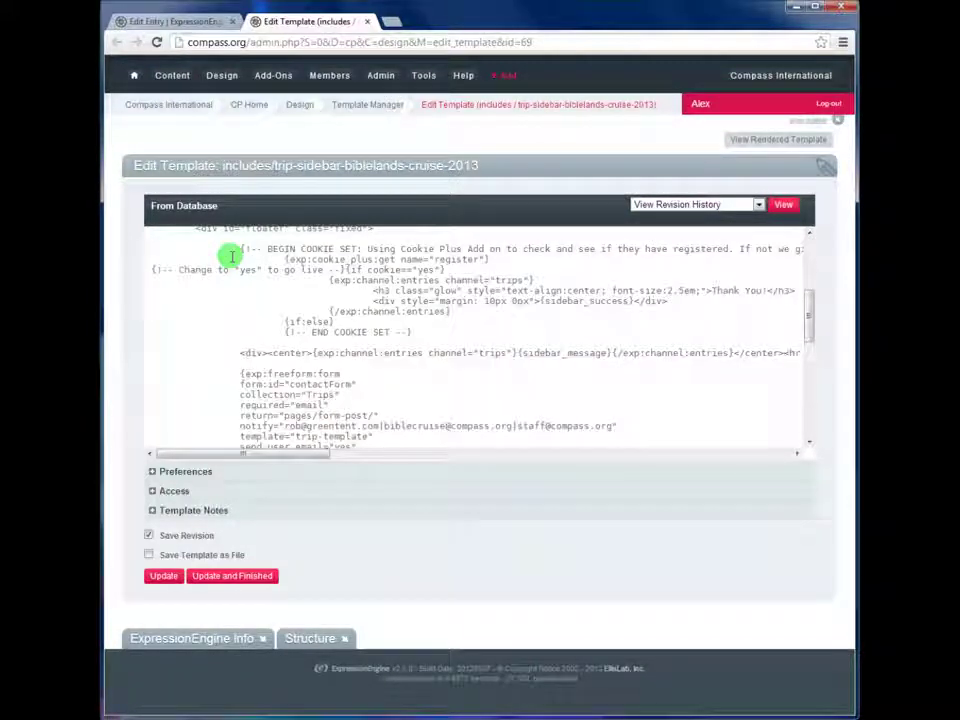
scroll(231, 256, "down", 2)
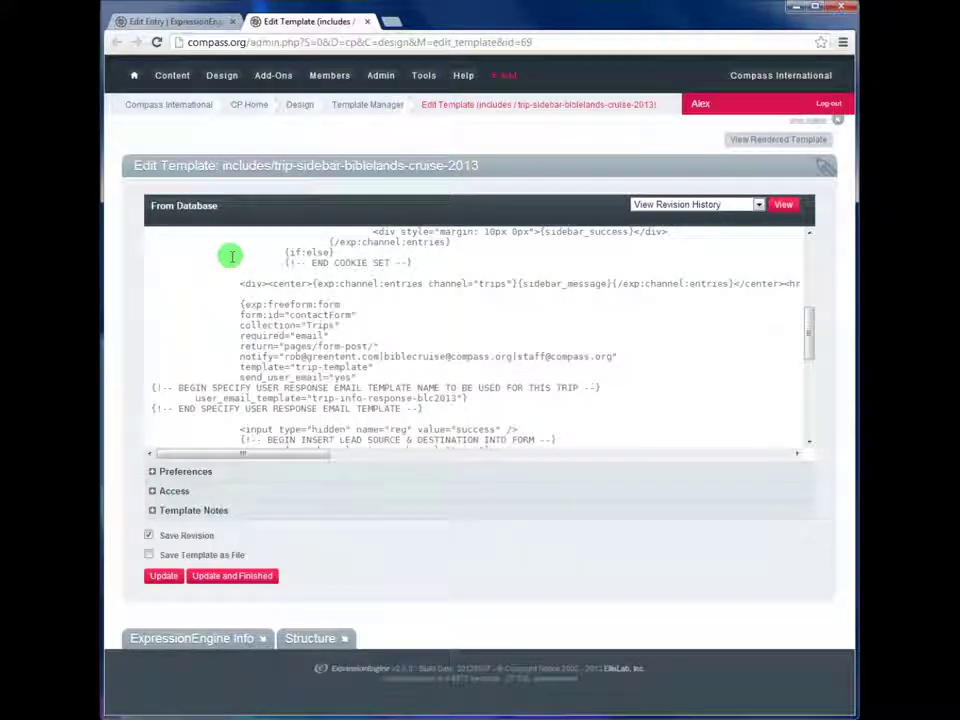
scroll(231, 256, "down", 2)
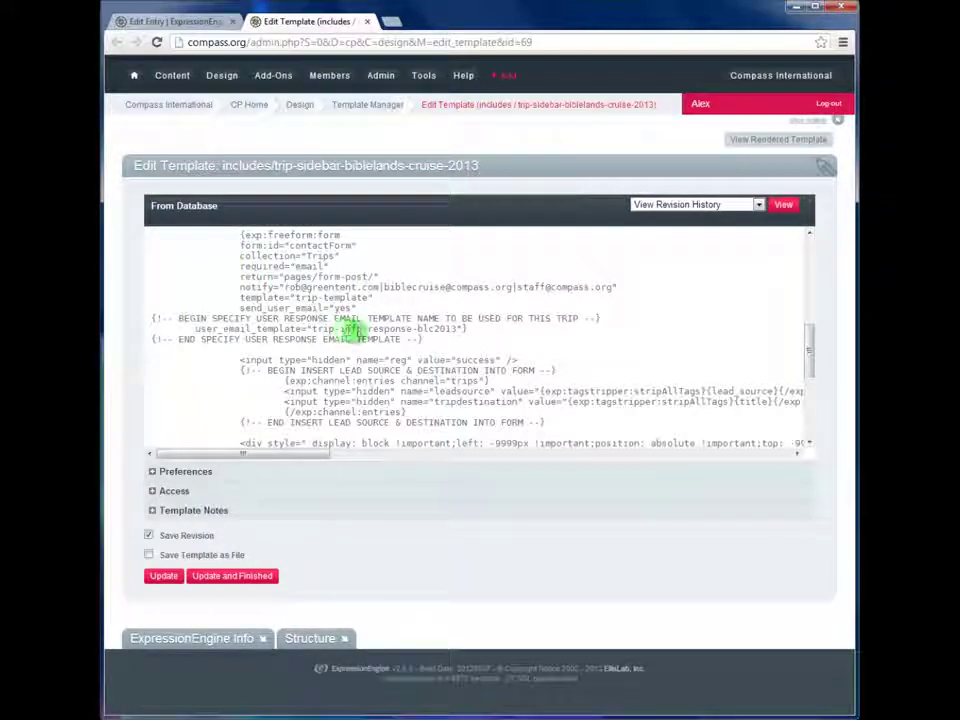
left_click_drag(313, 326, 439, 312)
left_click(225, 317)
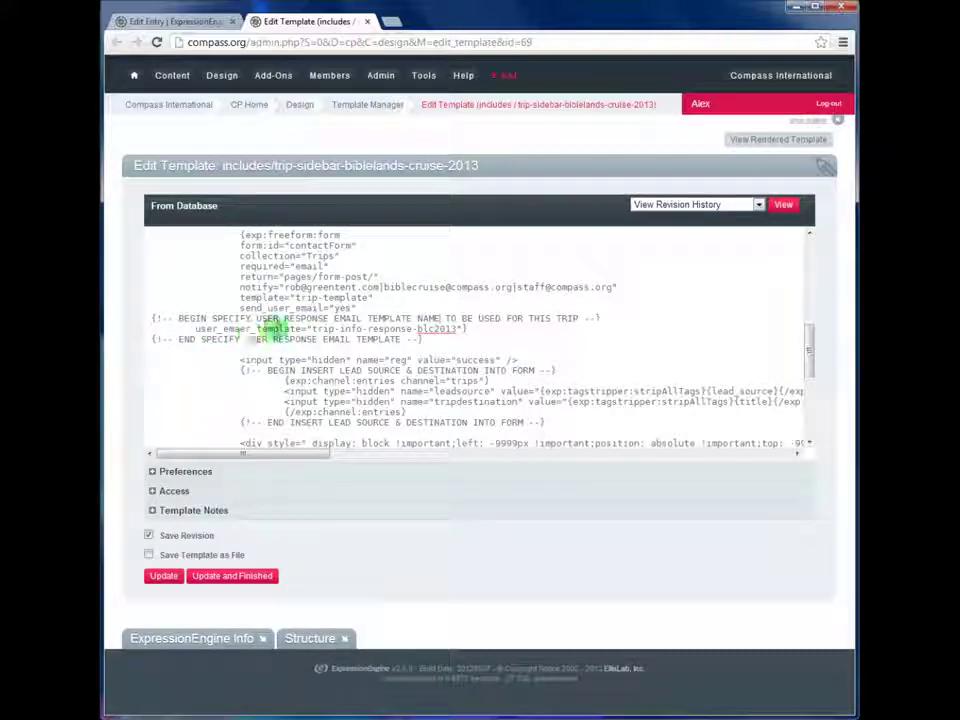
left_click_drag(317, 327, 457, 328)
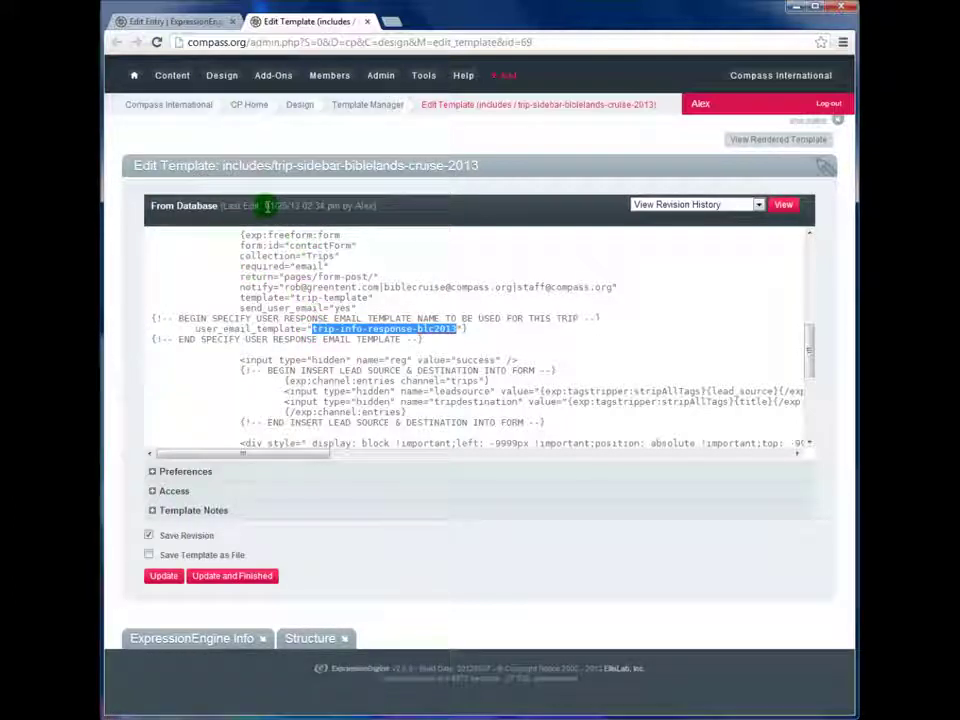
Open the add-on modules list in a new browser tab and go to the Freeform module
left_click(272, 78)
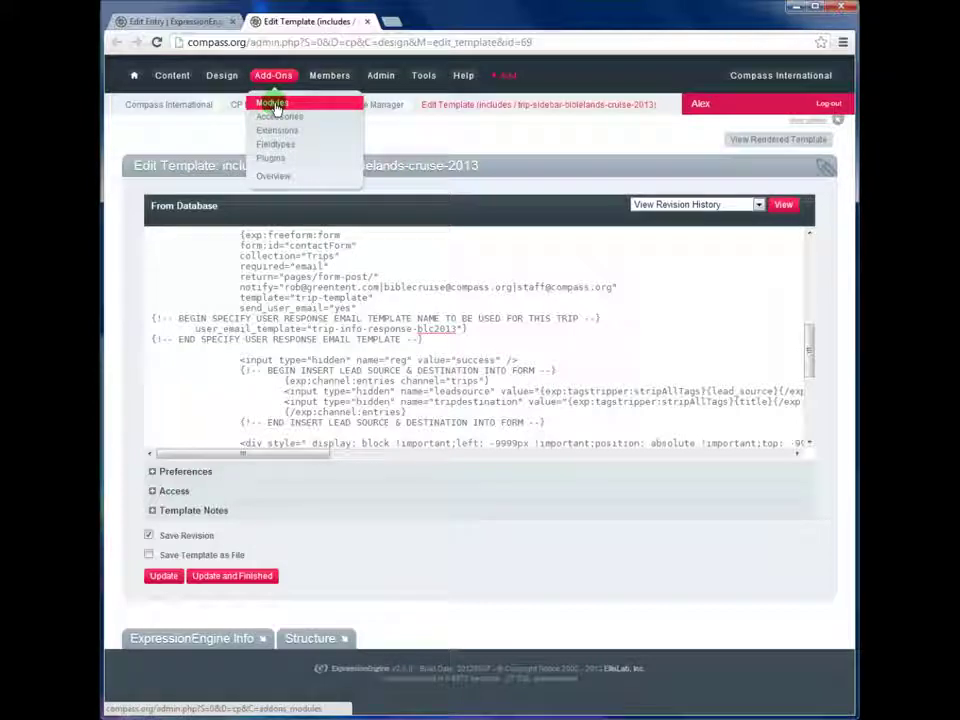
middle_click(275, 108)
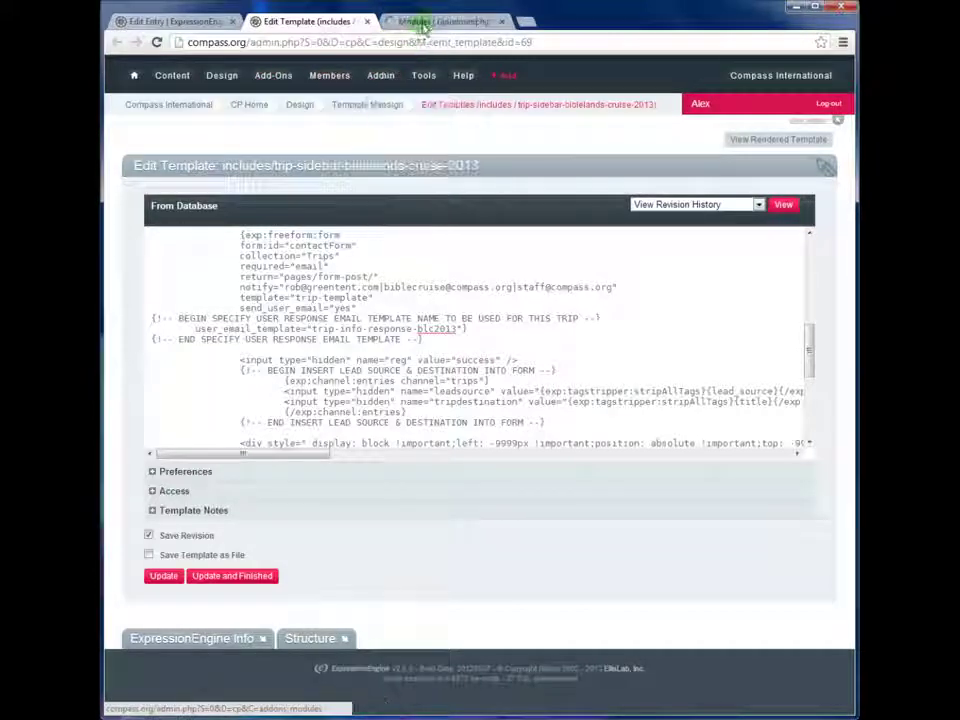
left_click(420, 21)
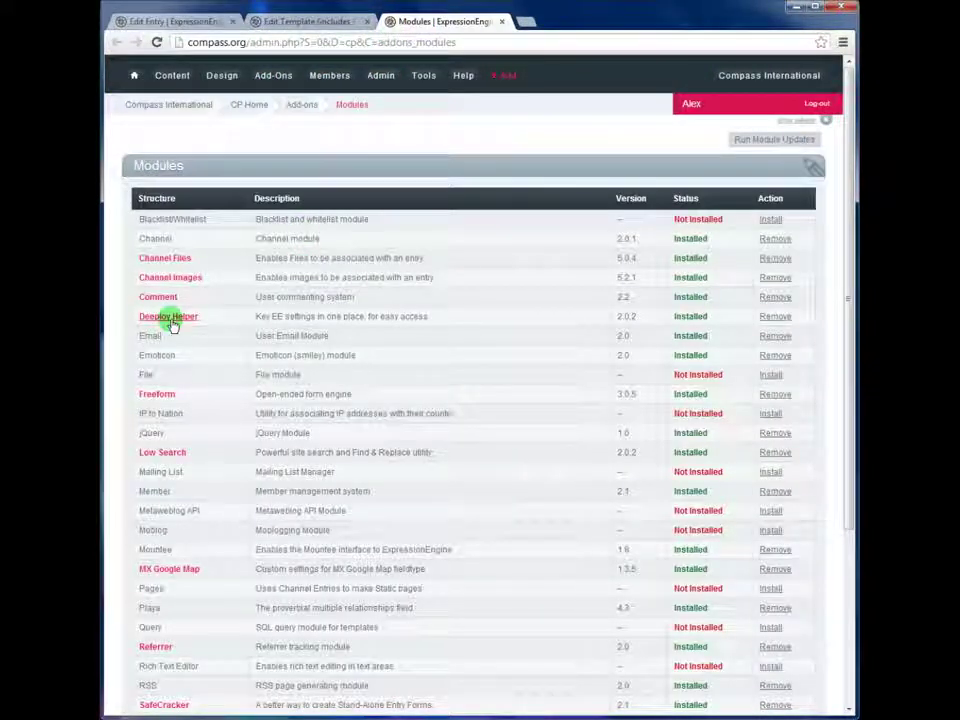
left_click(156, 395)
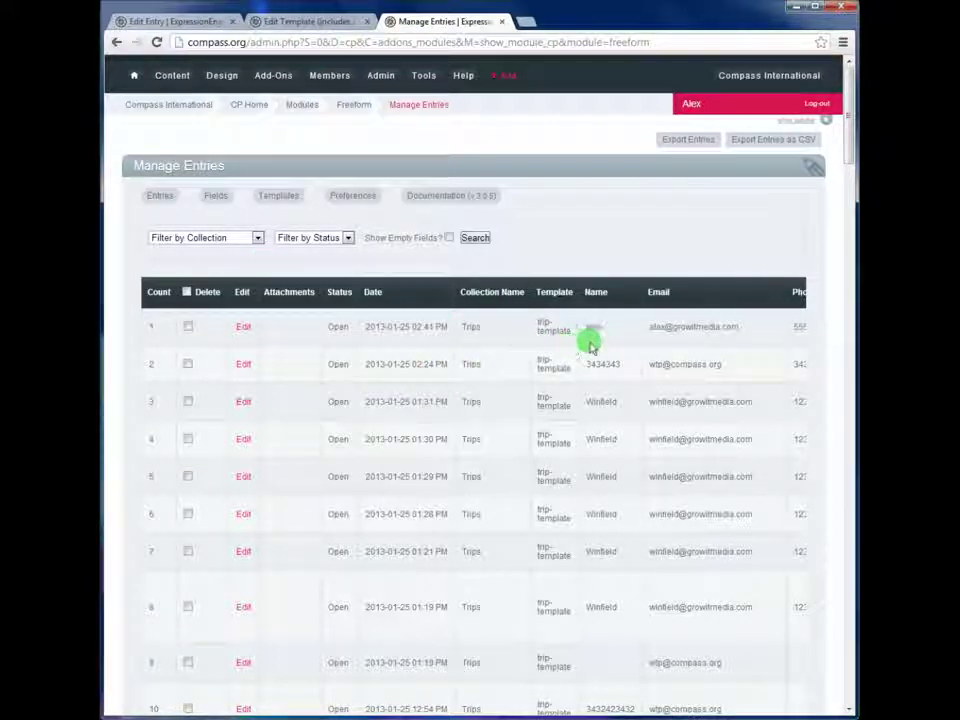
Look through Freeform's submitted form entries, and open its list of email templates
left_click(158, 196)
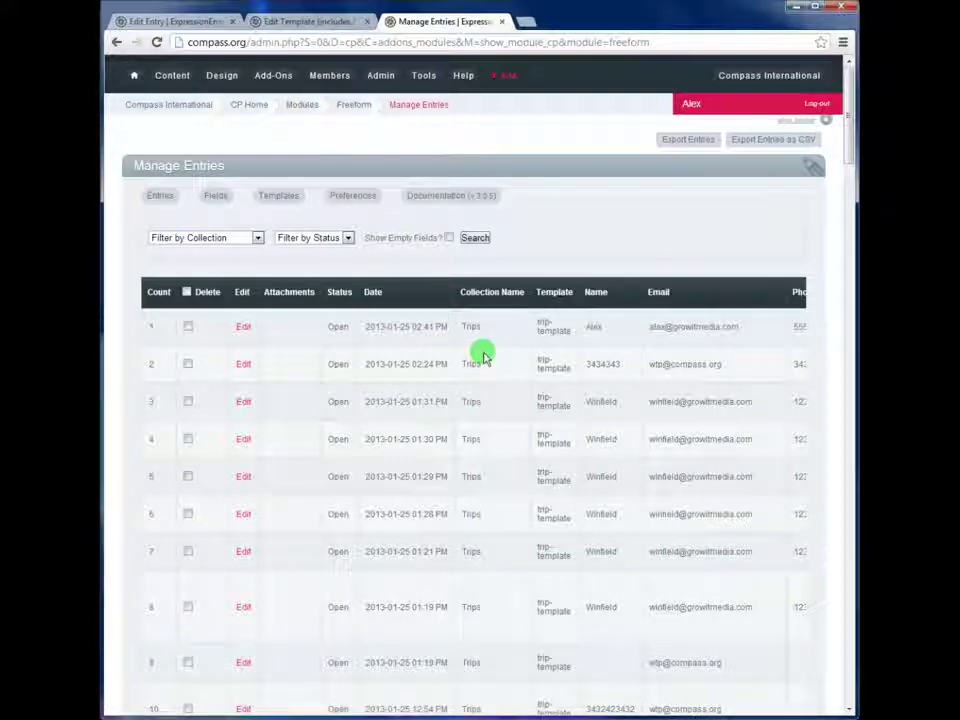
scroll(483, 357, "down", 5)
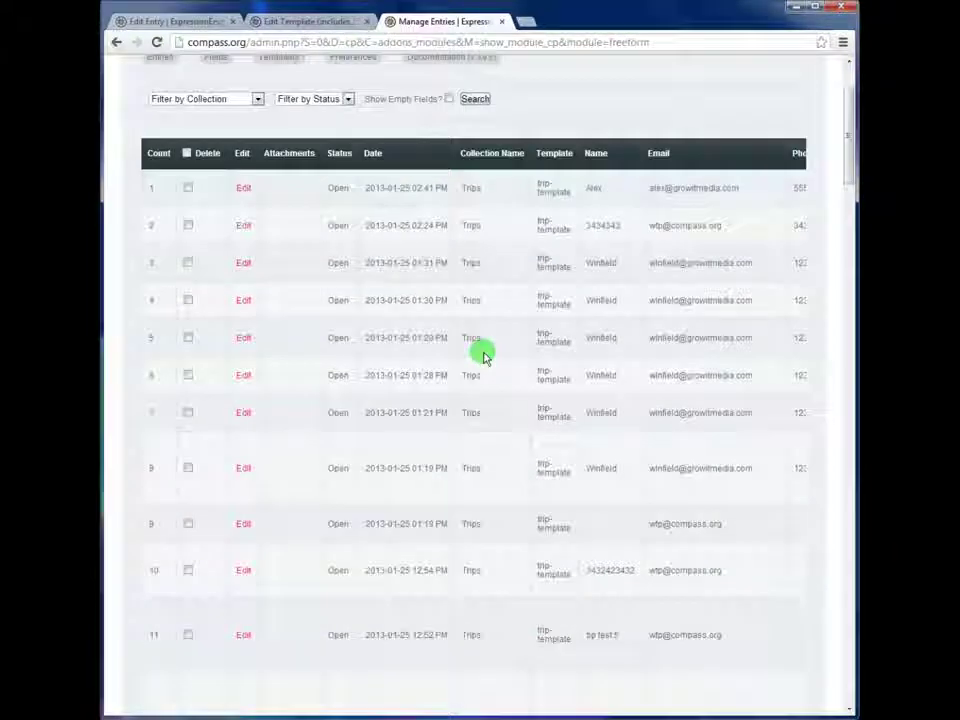
scroll(483, 357, "up", 7)
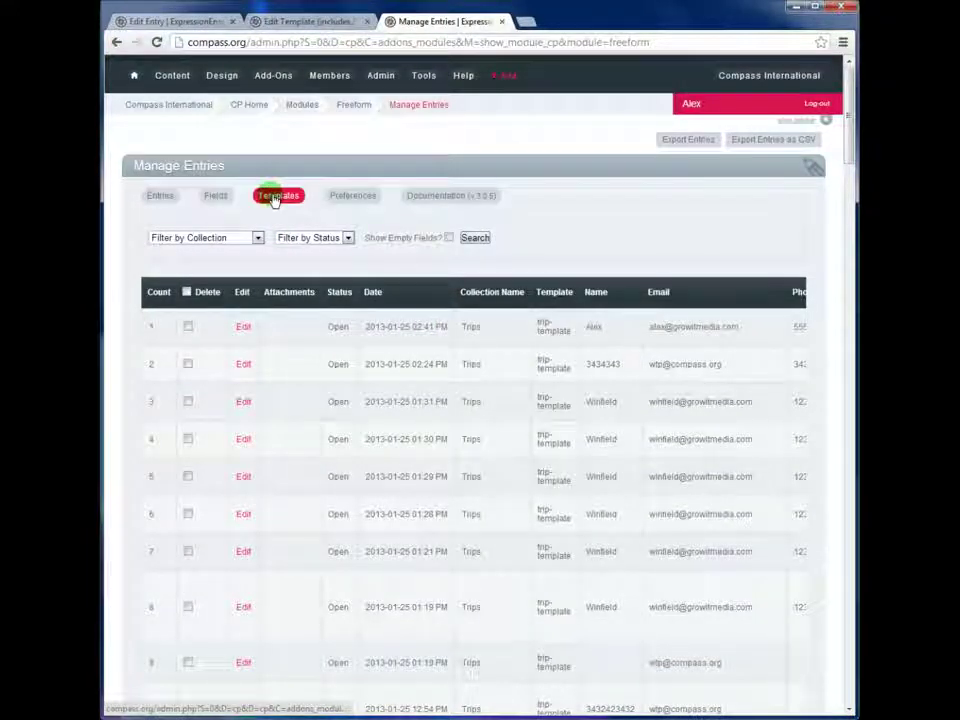
left_click(275, 198)
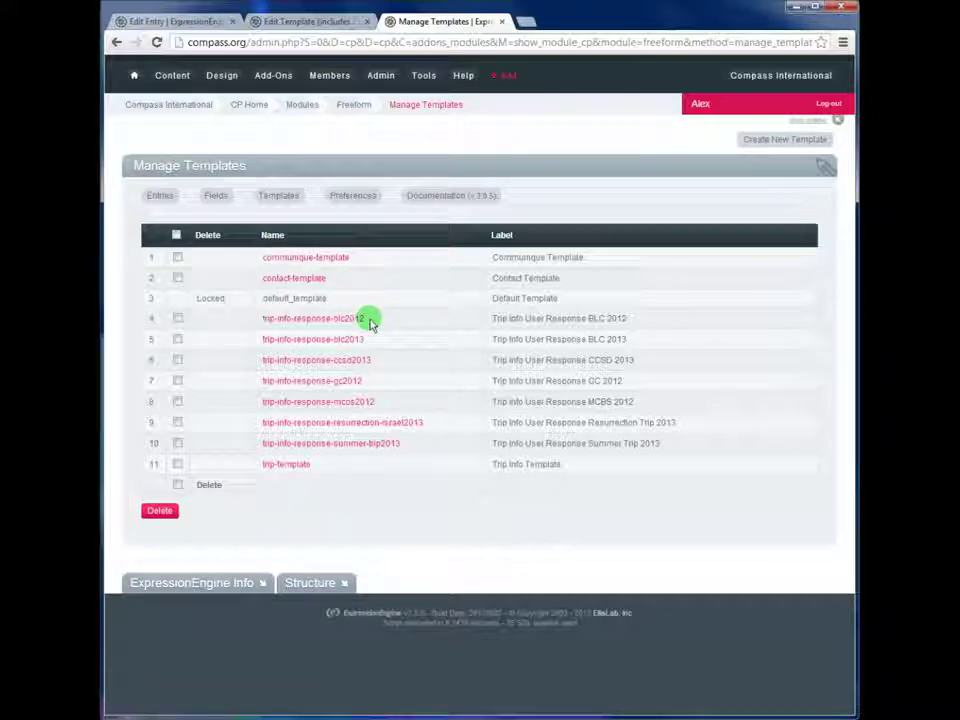
Recheck the user_email_template name in the sidebar template's code, and return to Freeform's template list to find the match
left_click(285, 21)
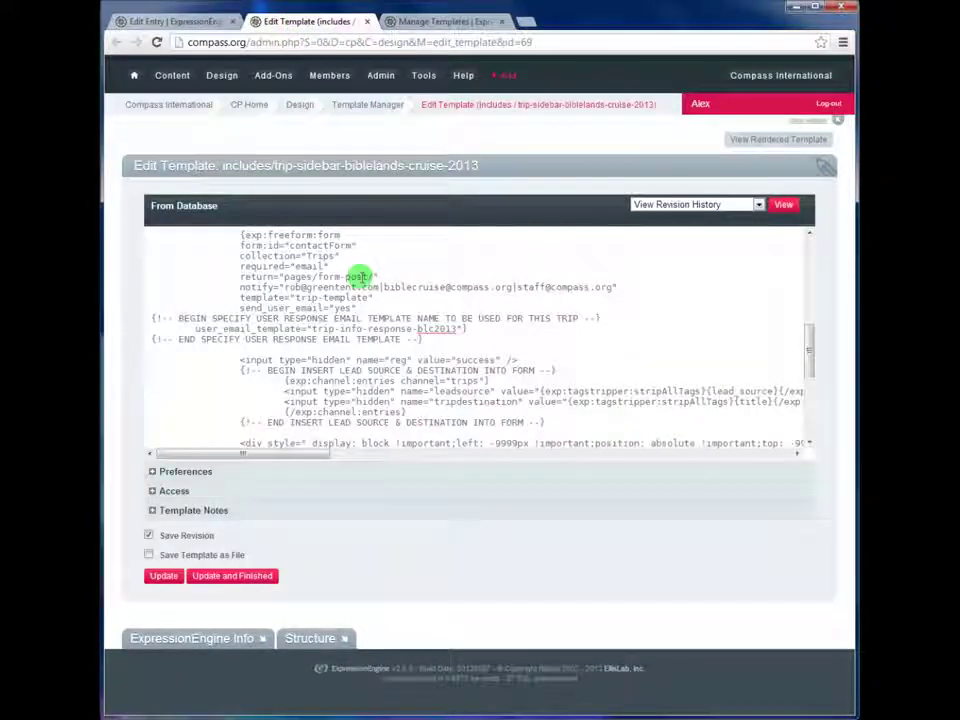
left_click_drag(312, 327, 457, 329)
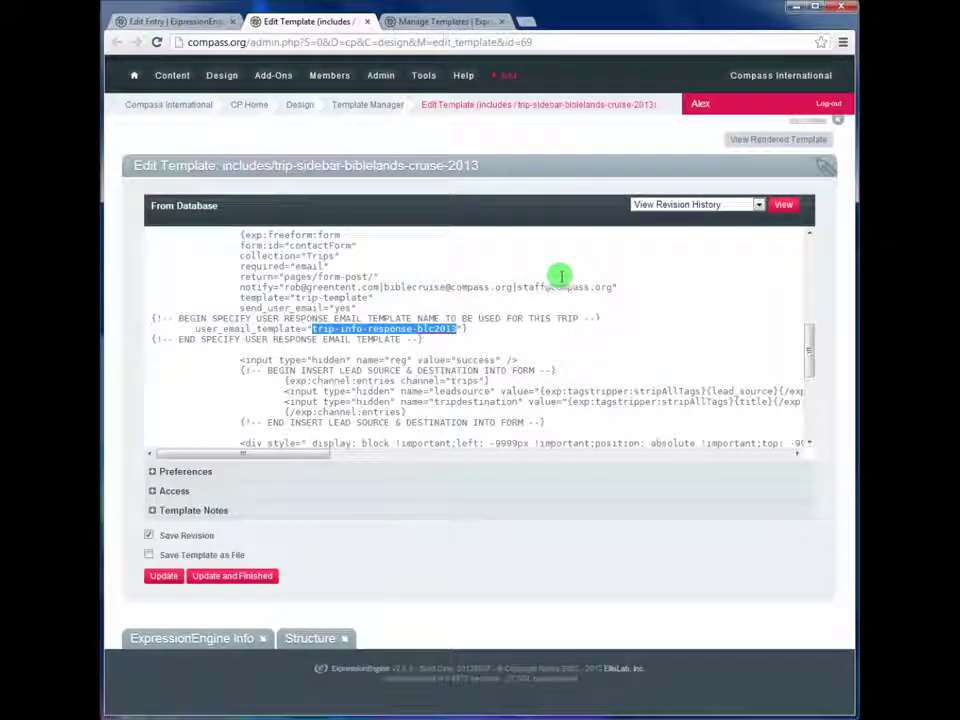
left_click(447, 21)
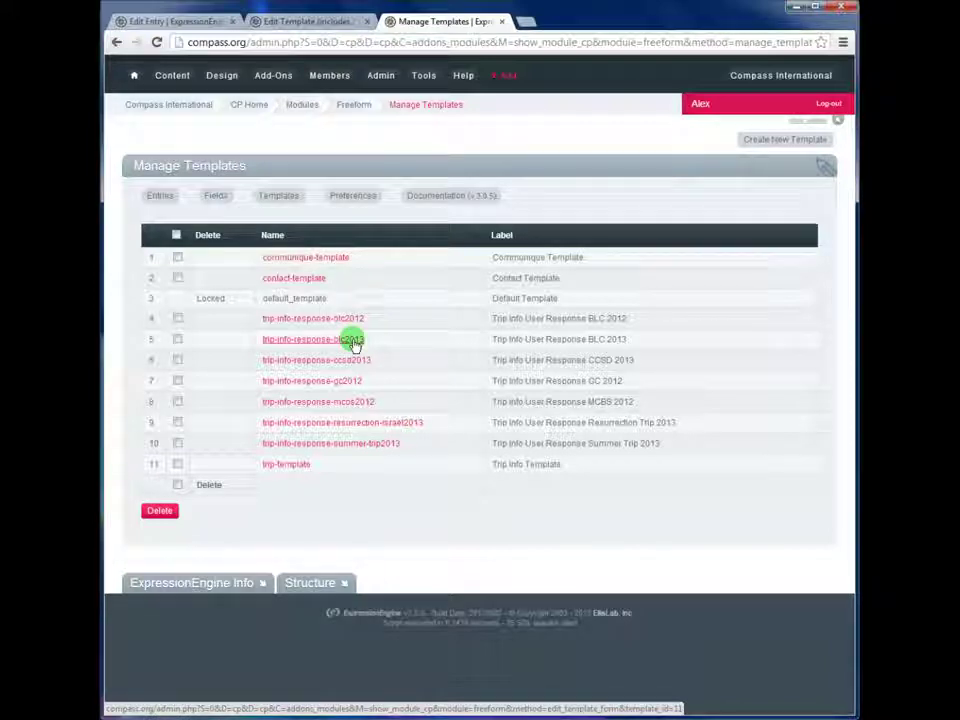
Compare a blank new Freeform template in a separate tab with the existing trip-info-response-blc2012 template, and return to the template list
middle_click(760, 142)
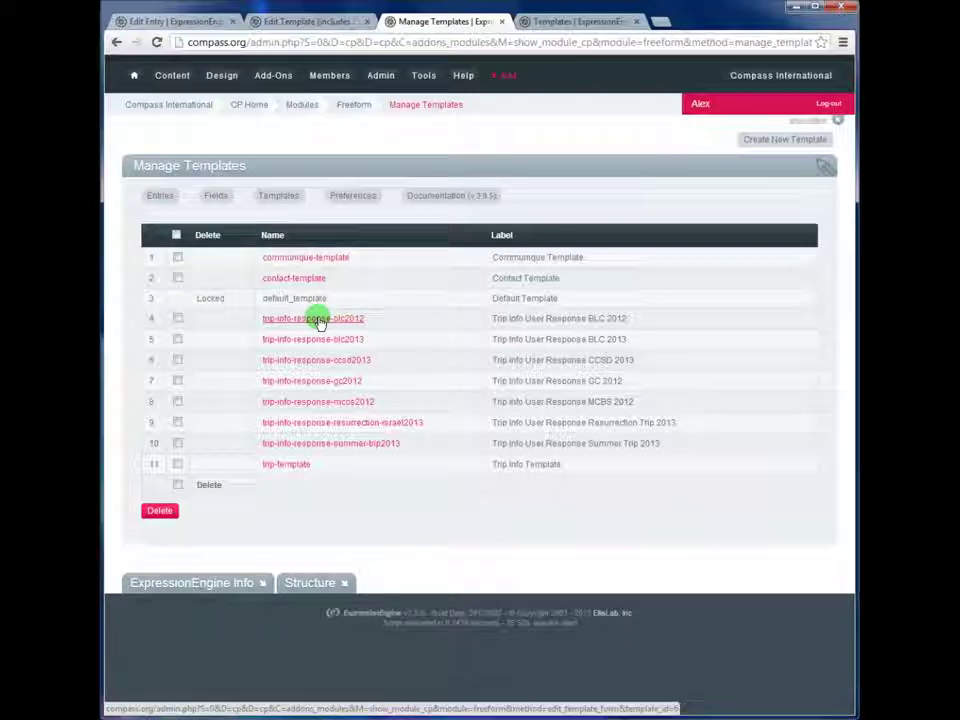
left_click(316, 319)
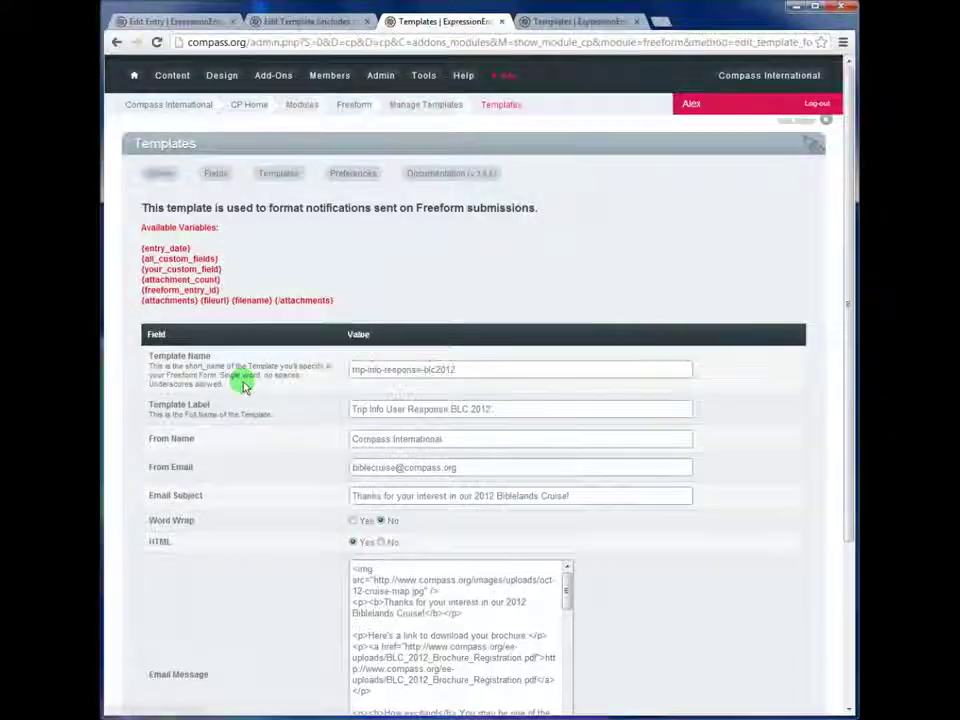
scroll(245, 383, "down", 3)
left_click(563, 22)
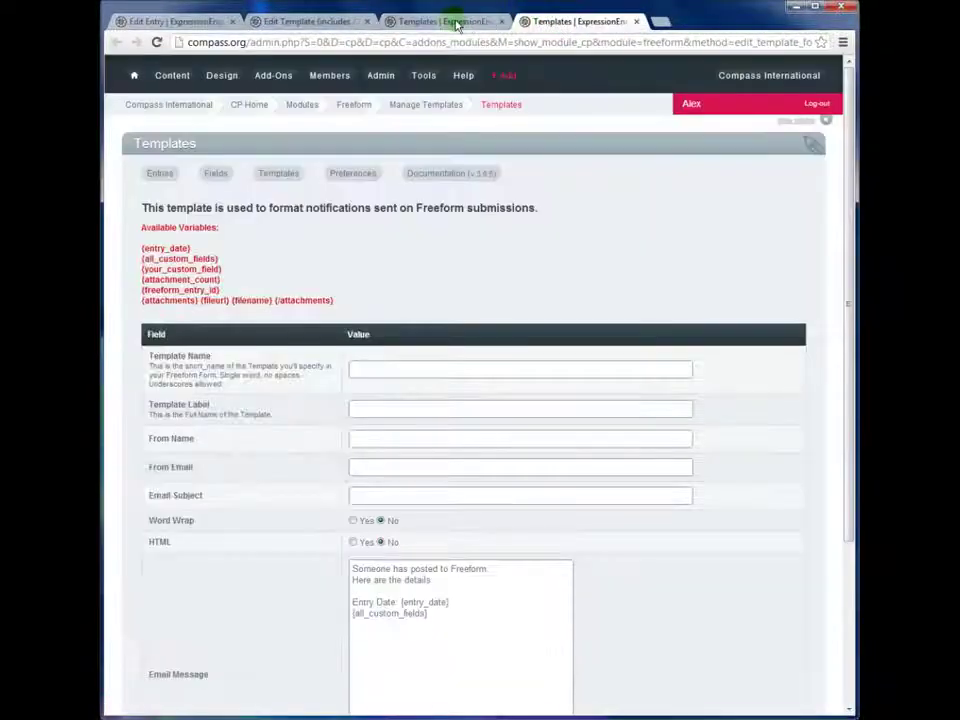
left_click(452, 22)
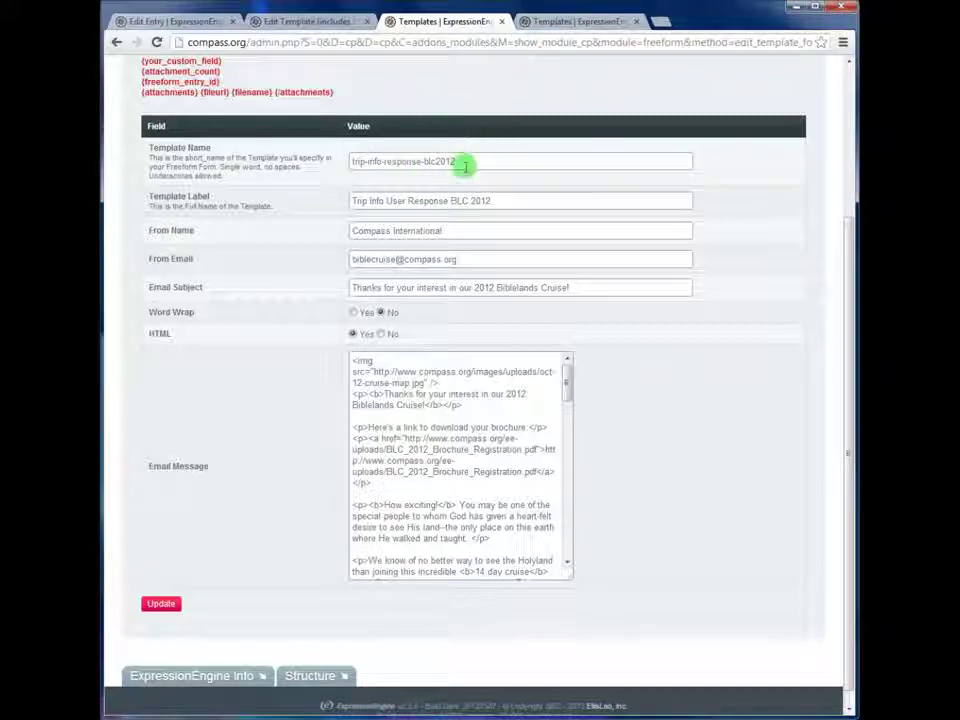
left_click(590, 24)
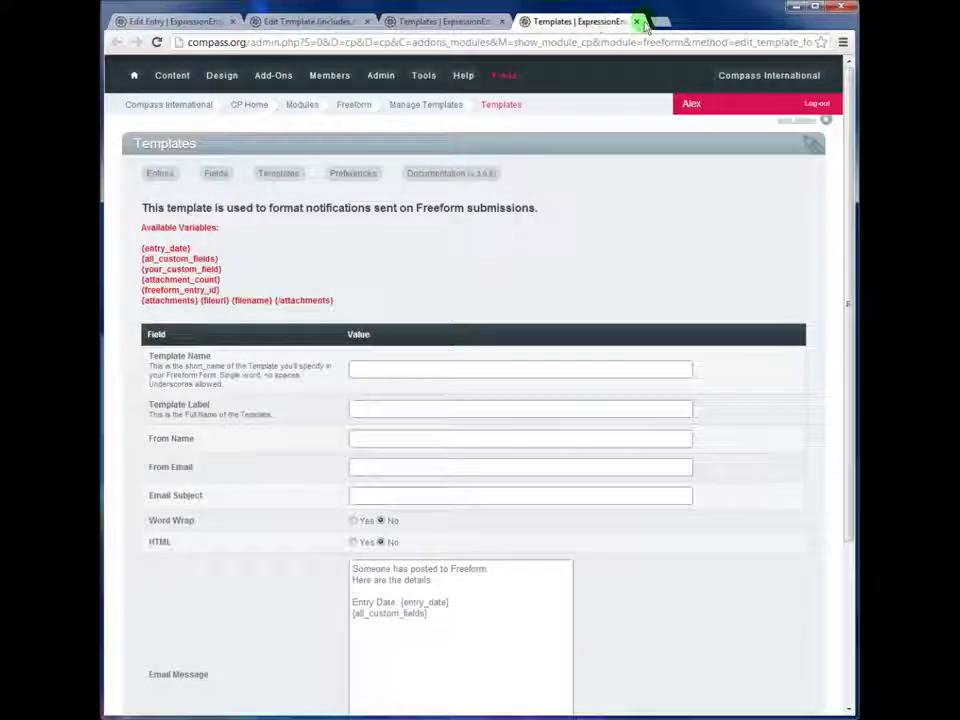
left_click(632, 21)
left_click(116, 44)
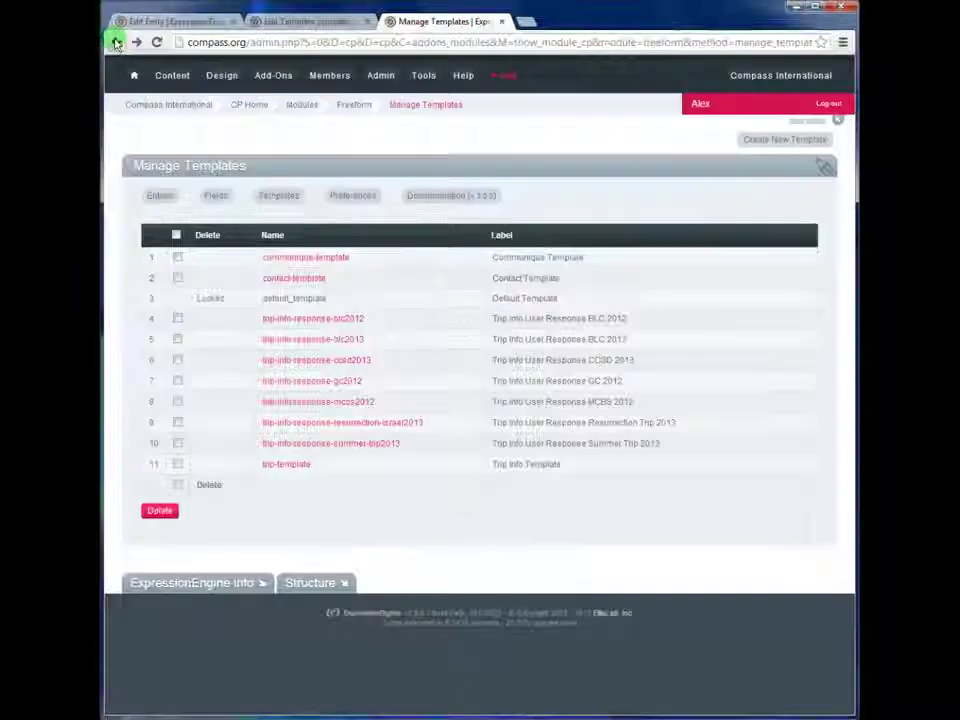
Open the trip-info-response-blc2013 email template and check its template name against the user_email_template value in the sidebar template's code
left_click(346, 340)
scroll(280, 326, "down", 3)
scroll(278, 325, "down", 1)
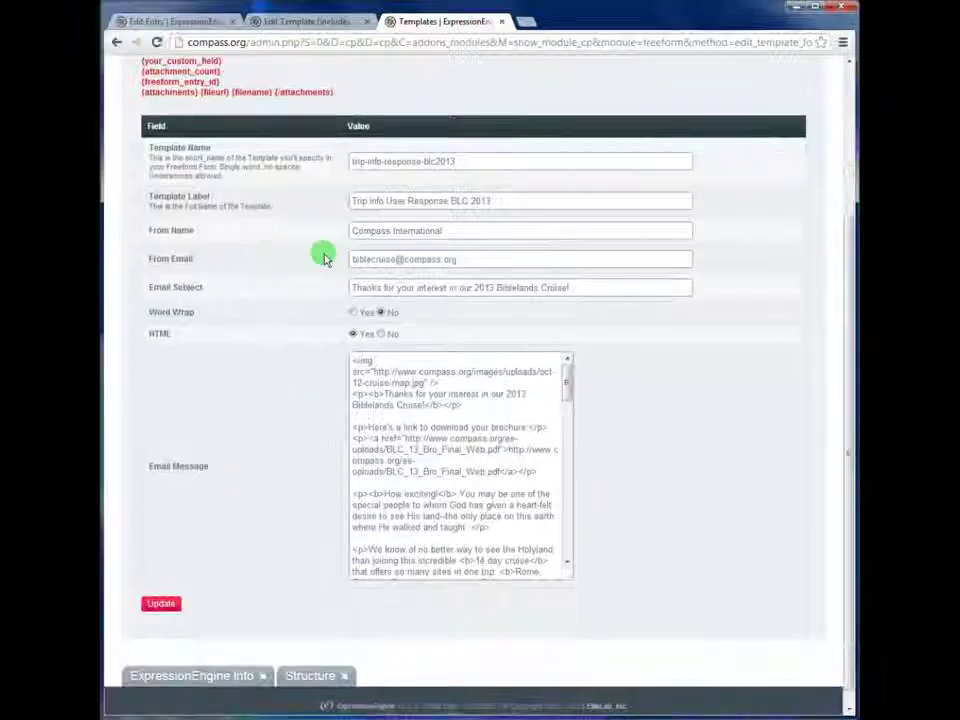
left_click_drag(476, 158, 308, 148)
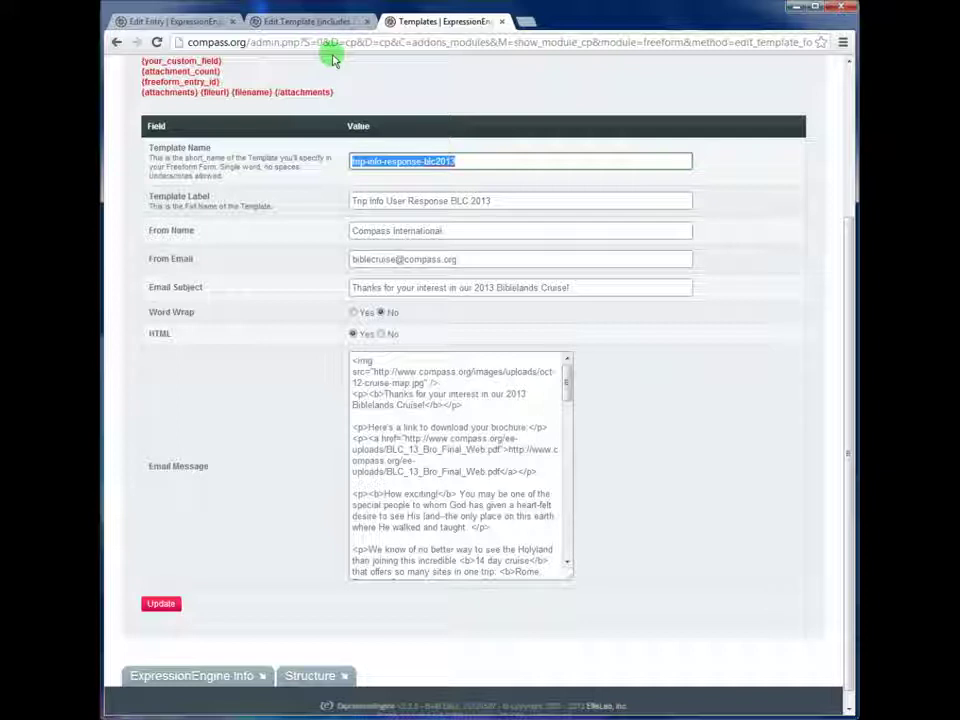
left_click(308, 21)
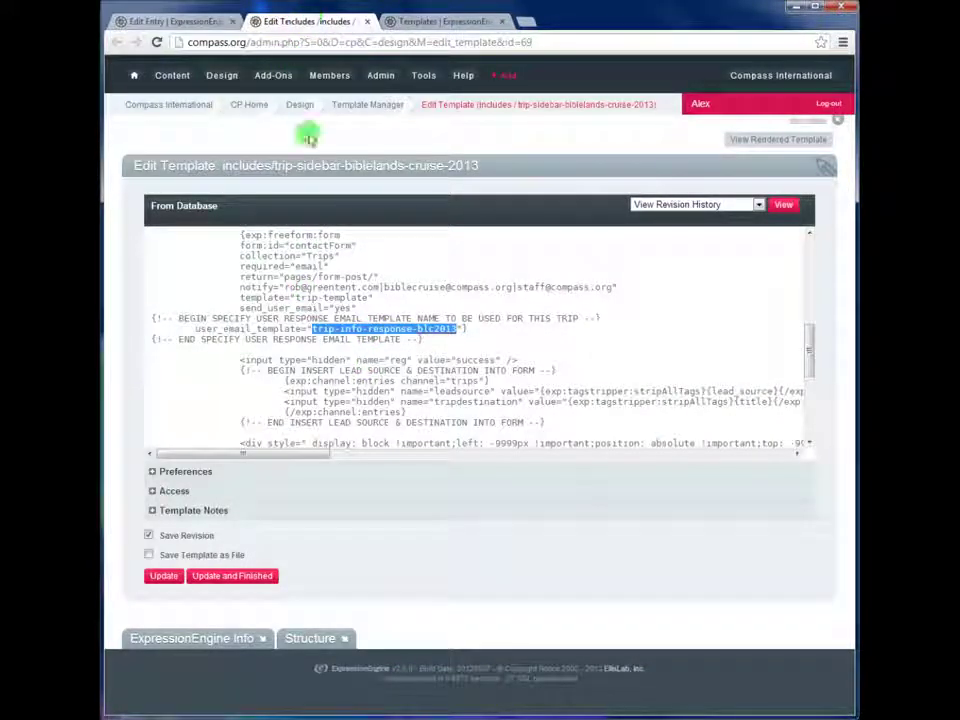
left_click(435, 22)
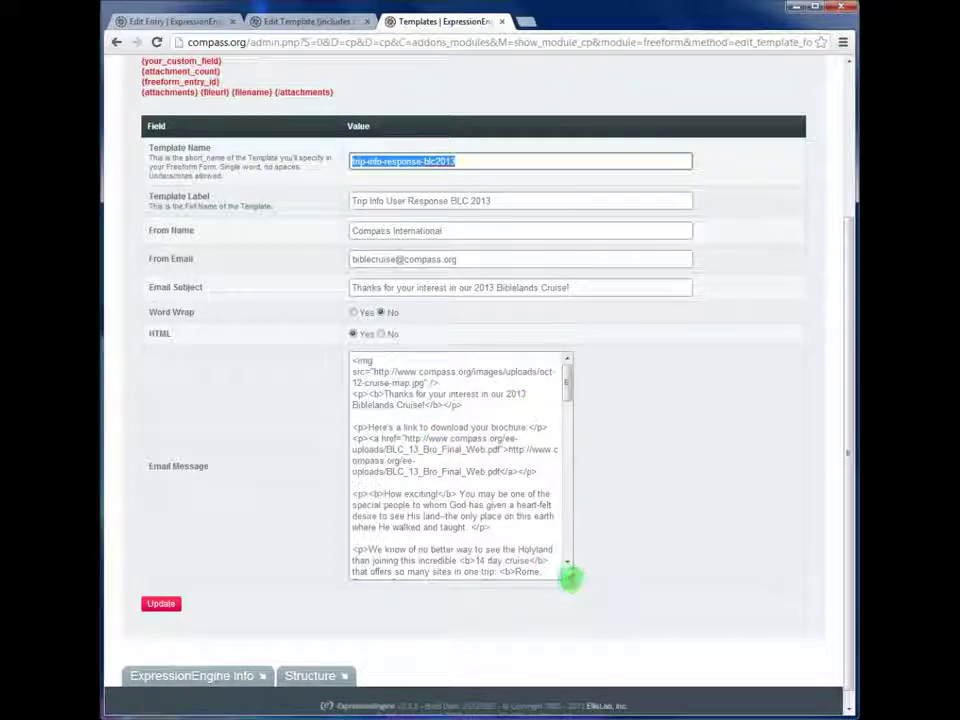
Make the Email Message box slightly taller and select the cruise map image tag at the start of the message
mouse_move(569, 583)
left_mouse_down()
mouse_move(613, 579)
mouse_move(570, 579)
mouse_move(555, 645)
mouse_move(538, 574)
mouse_move(569, 585)
left_mouse_up()
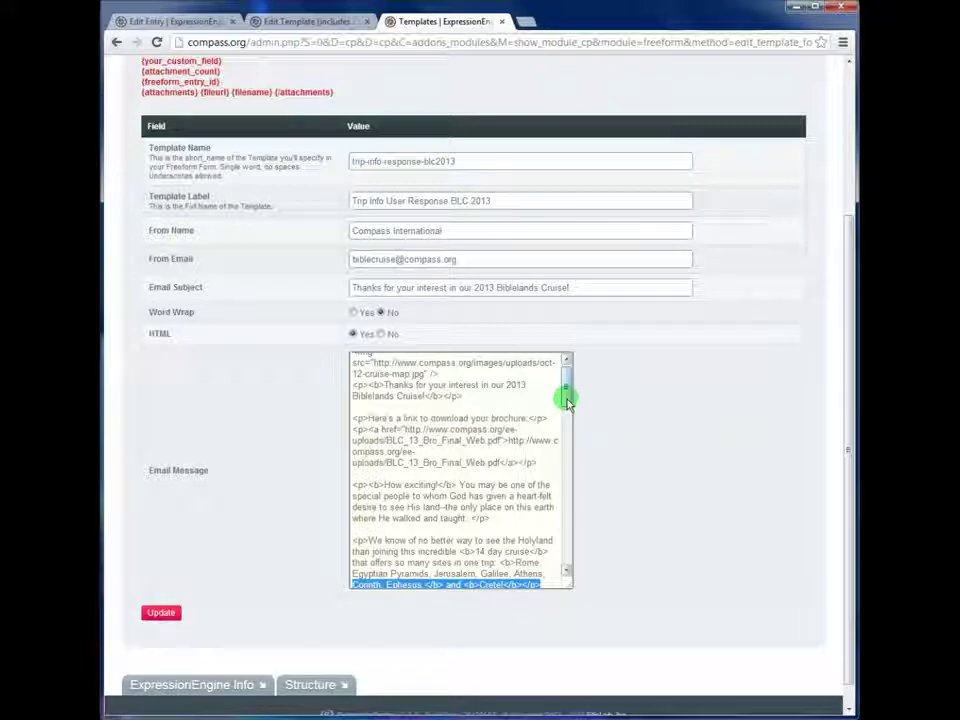
left_click_drag(567, 401, 563, 388)
left_click(390, 423)
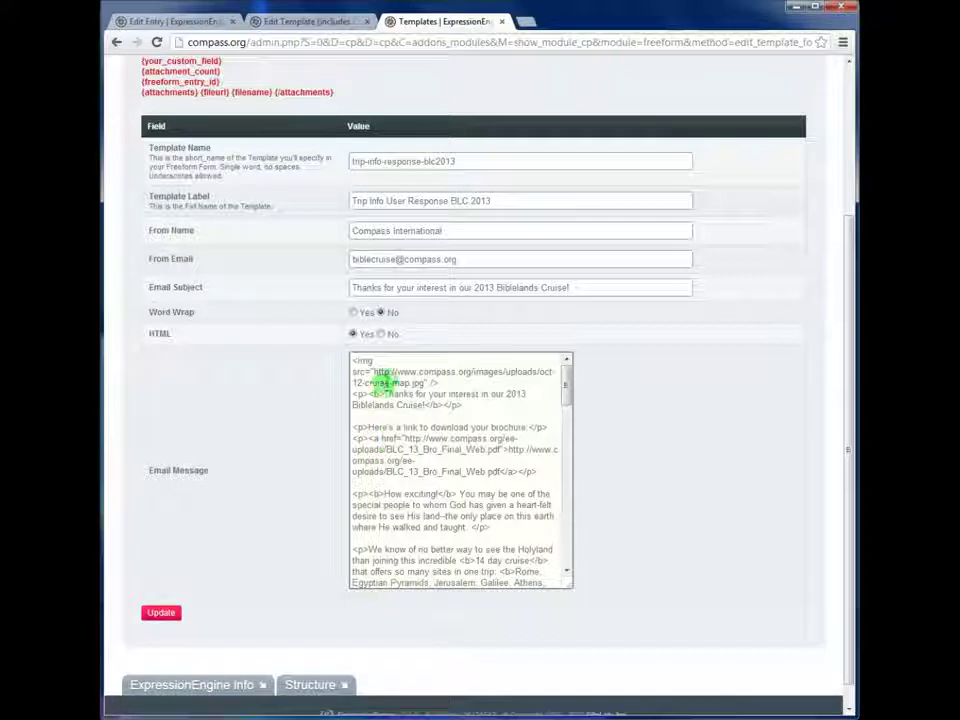
left_click_drag(352, 360, 436, 384)
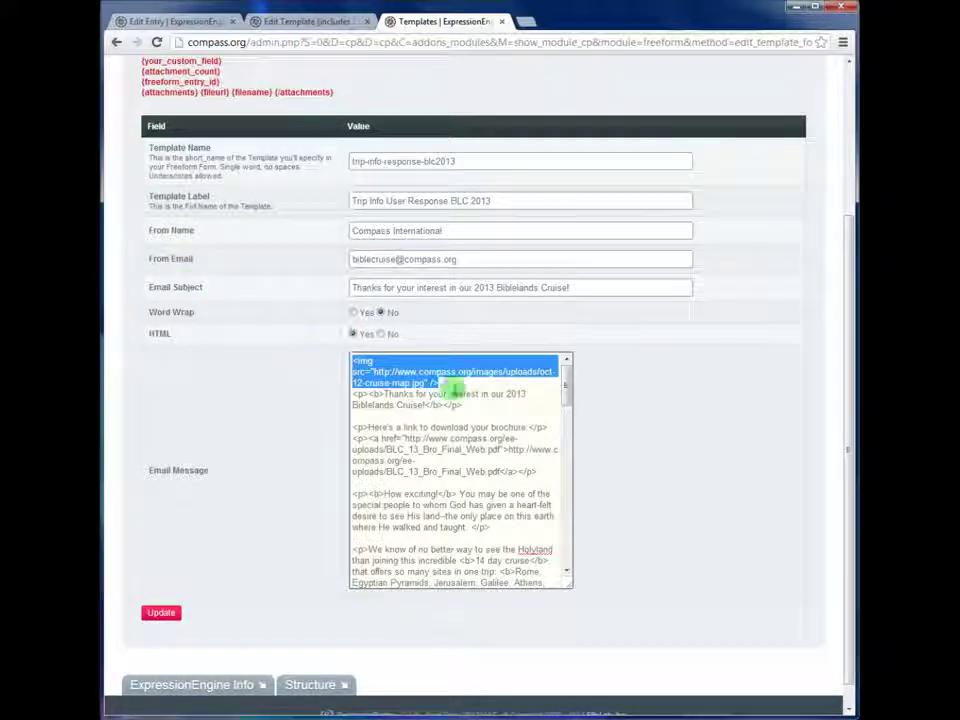
Inspect the Email Message text area in the developer tools, set its inline width to 100%, and close the tools
right_click(564, 365)
left_click(563, 538)
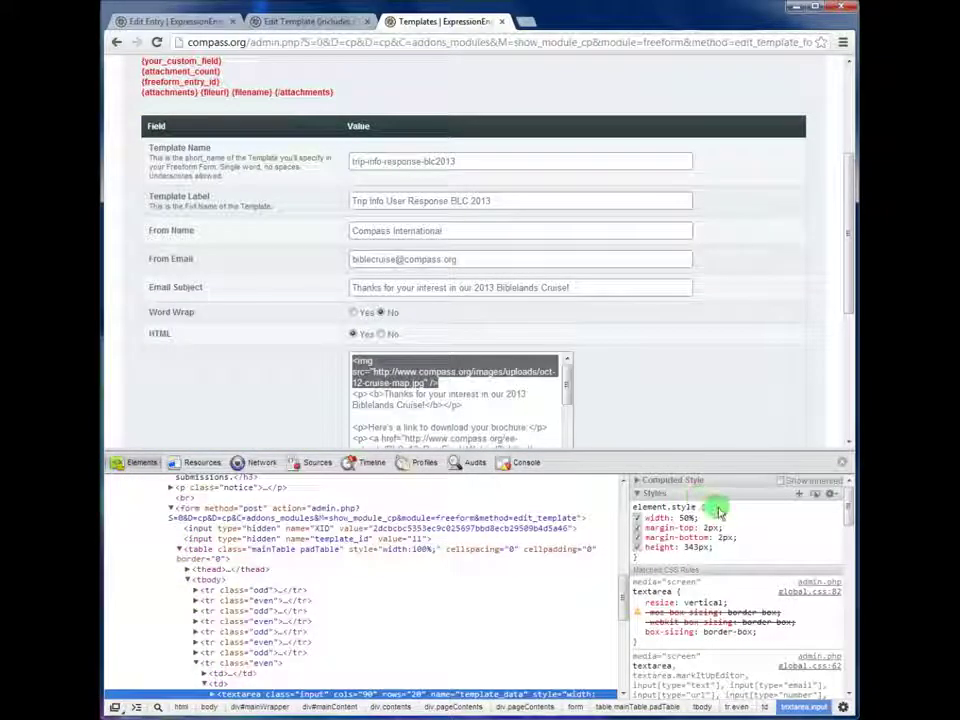
left_click(689, 517)
key("Up")
key("Up")
key("Up")
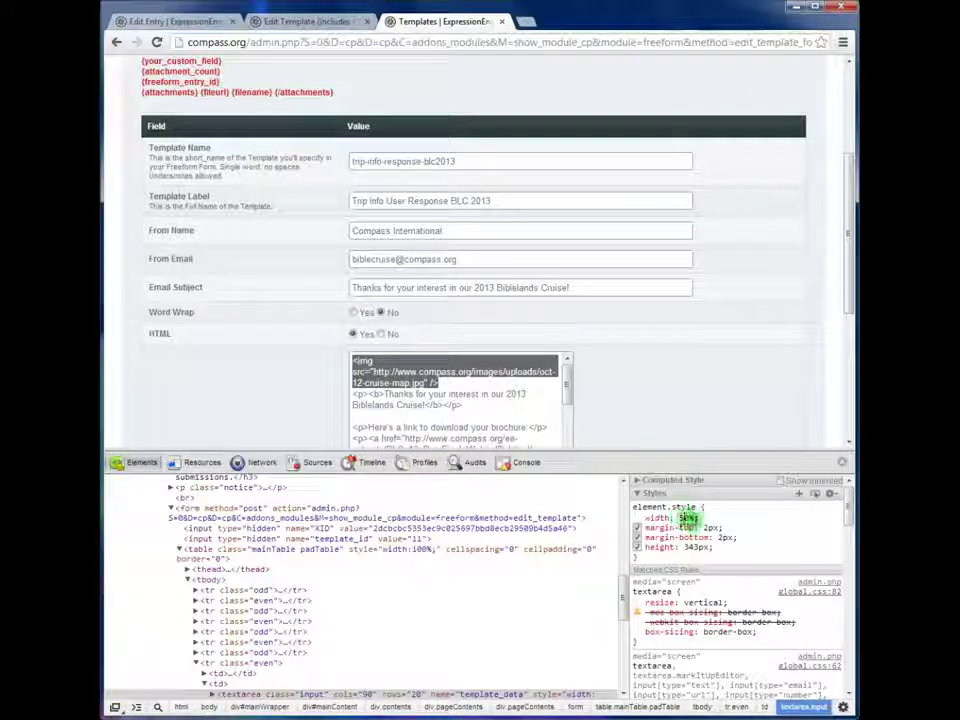
type("100%")
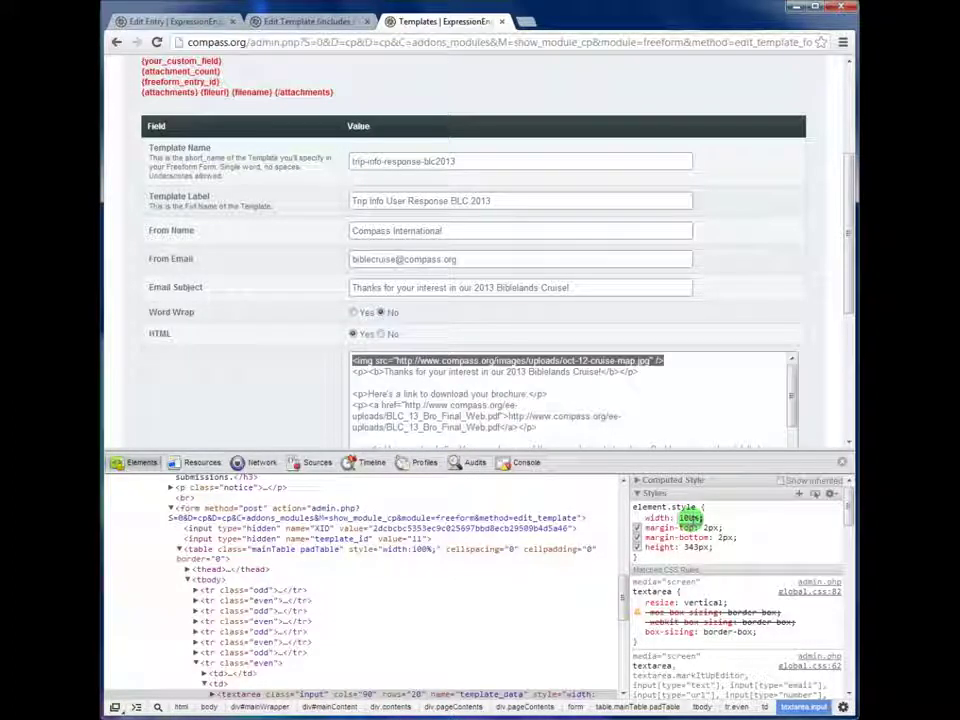
key("Tab")
left_click(842, 462)
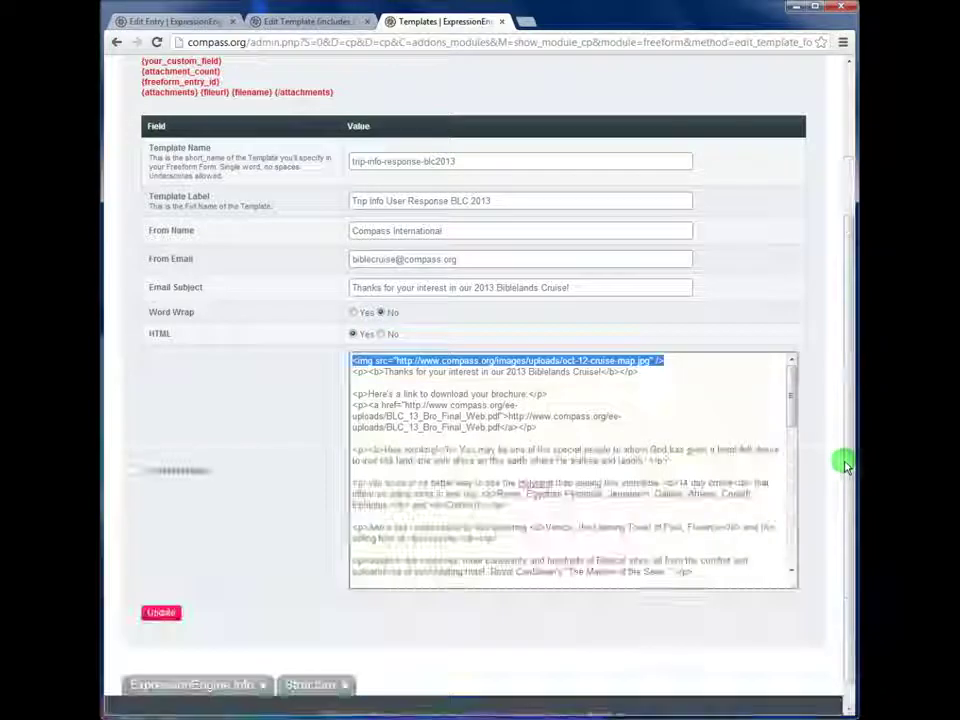
Examine the image tag's source URL for oct-12-cruise-map.jpg on the first line of the email message
left_click(349, 346)
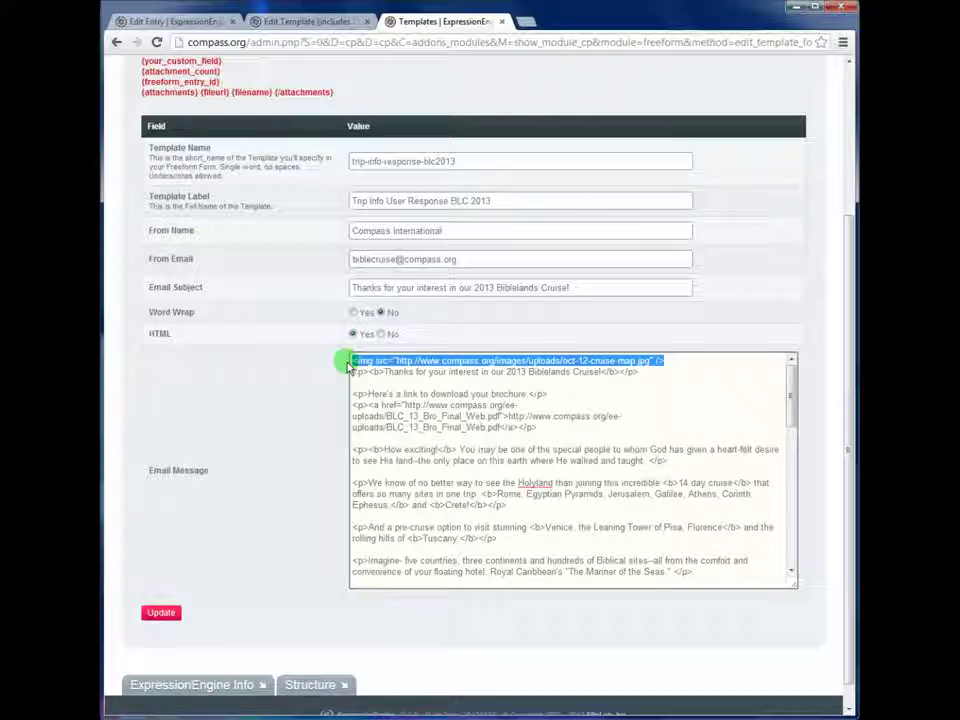
left_click(437, 371)
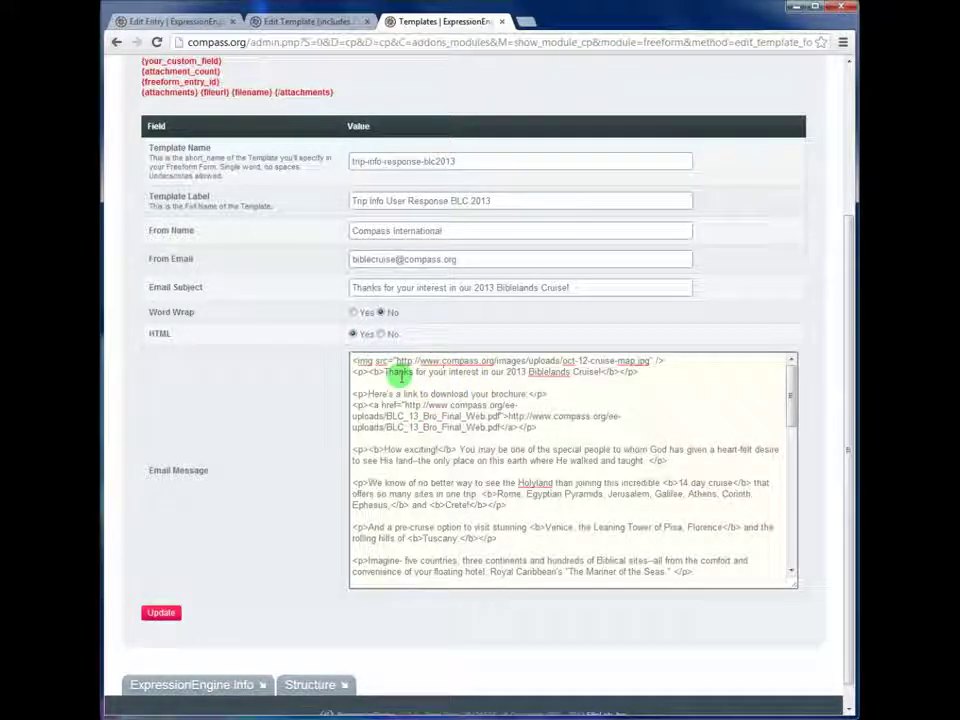
left_click_drag(672, 362, 486, 362)
left_click(578, 360)
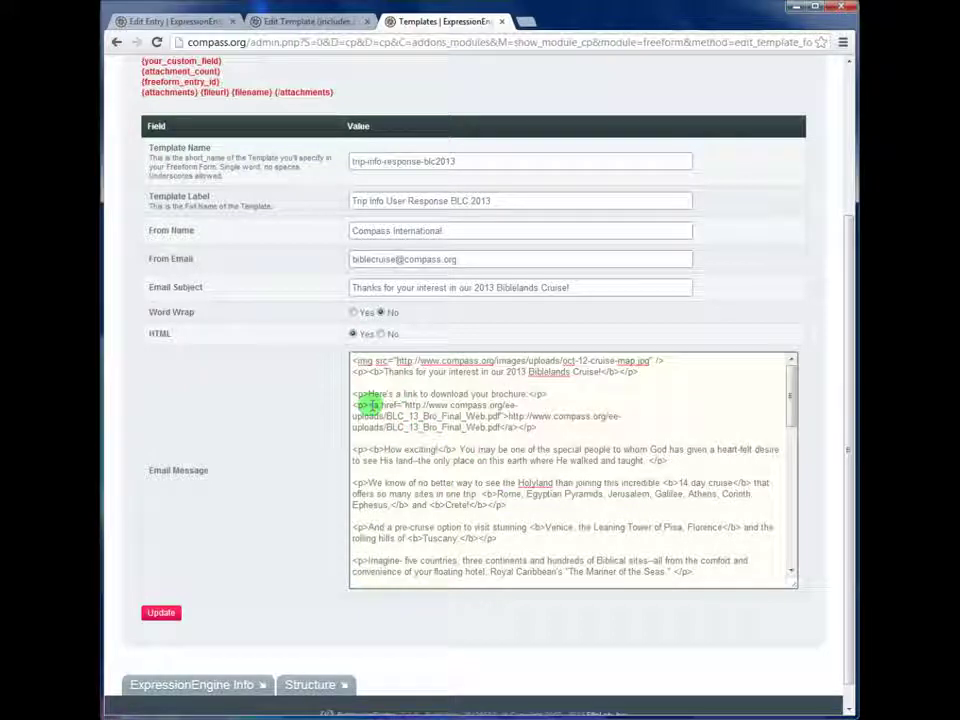
Break the brochure link's HTML in the email message so the opening tag, URL text, closing tag and paragraph end sit on separate lines
left_click(366, 405)
key("Return")
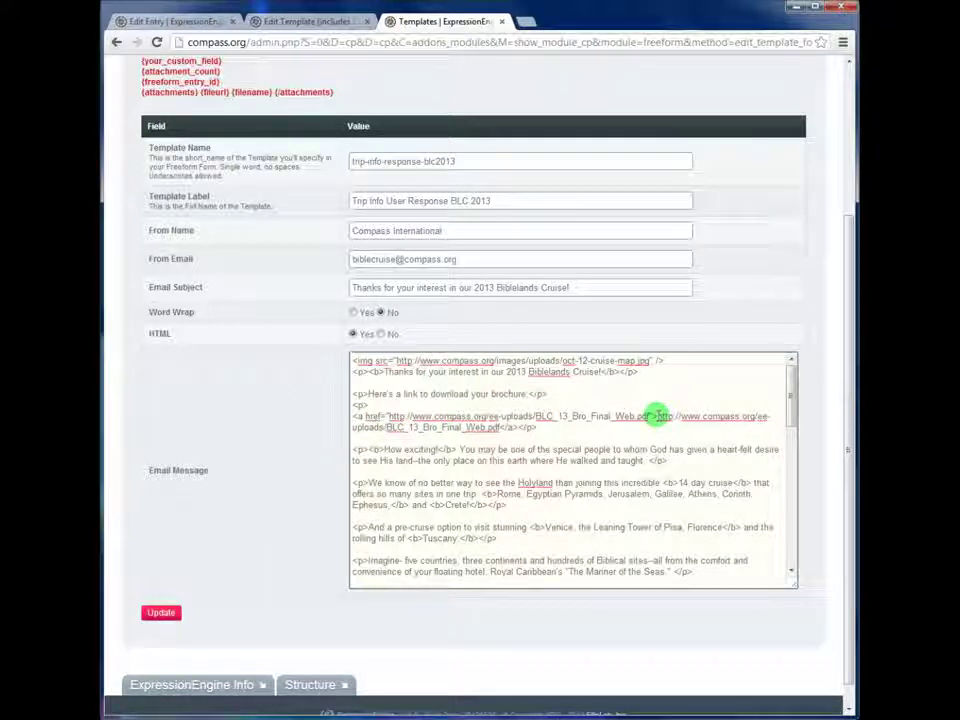
left_click_drag(657, 416, 680, 421)
key("Return")
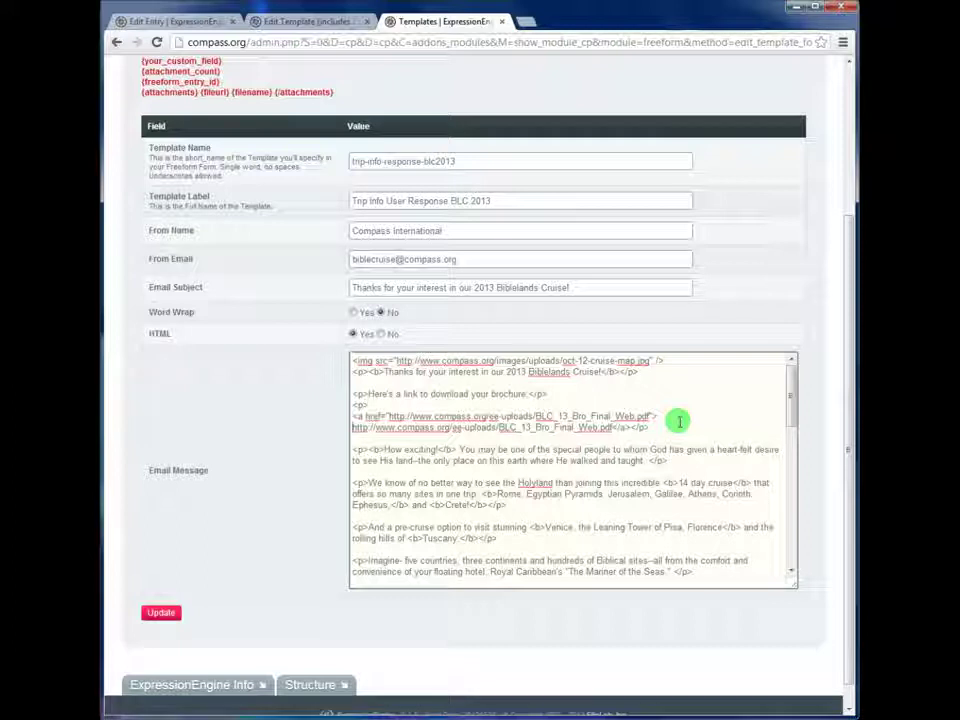
key("Return")
key("Return")
key("Up")
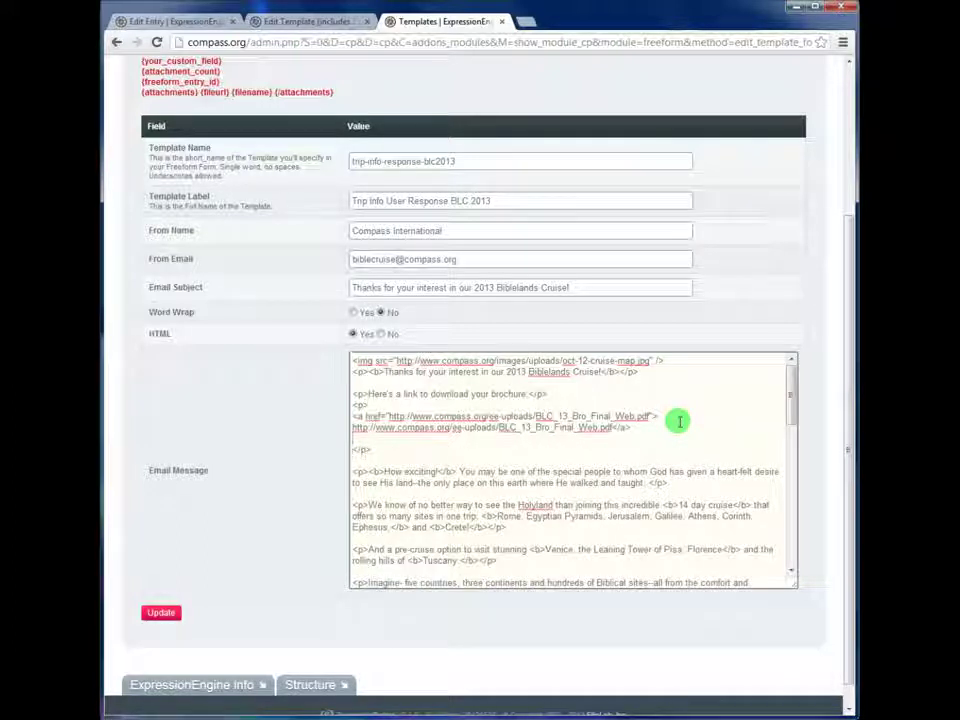
key("Return")
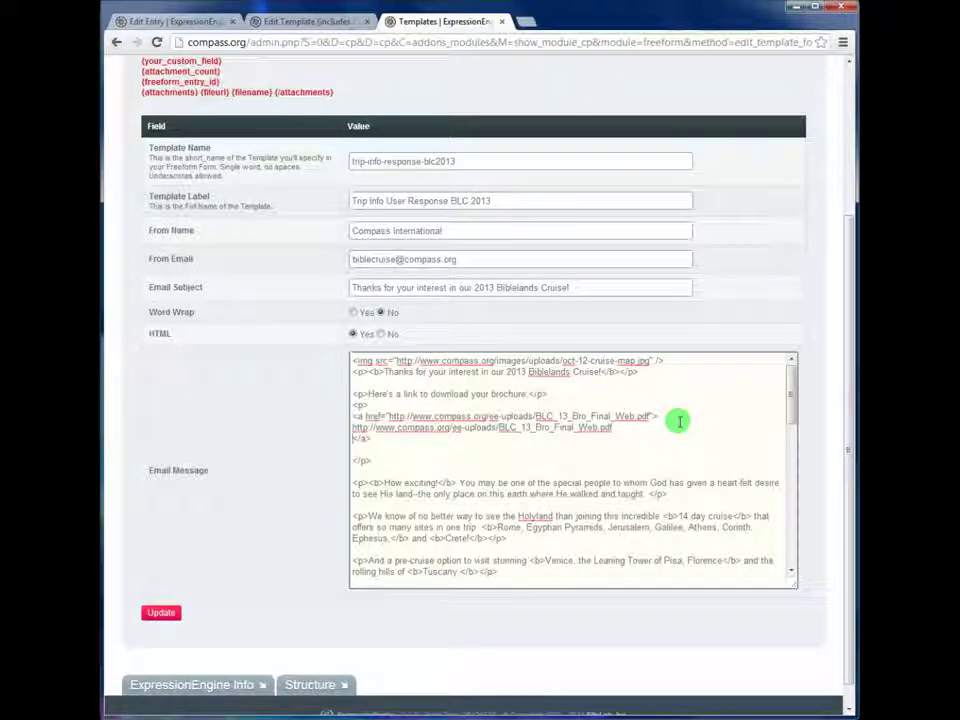
Examine the parts of the brochure link: its opening tag, the PDF address inside it, the displayed link text and the closing tag
left_click_drag(353, 416, 655, 427)
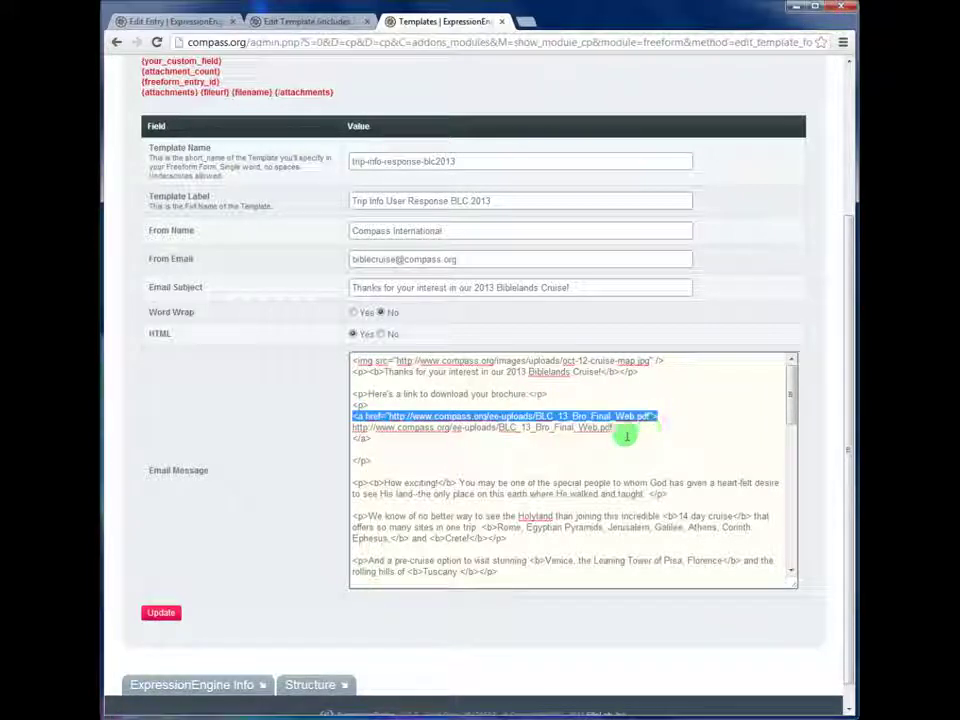
left_click(392, 416)
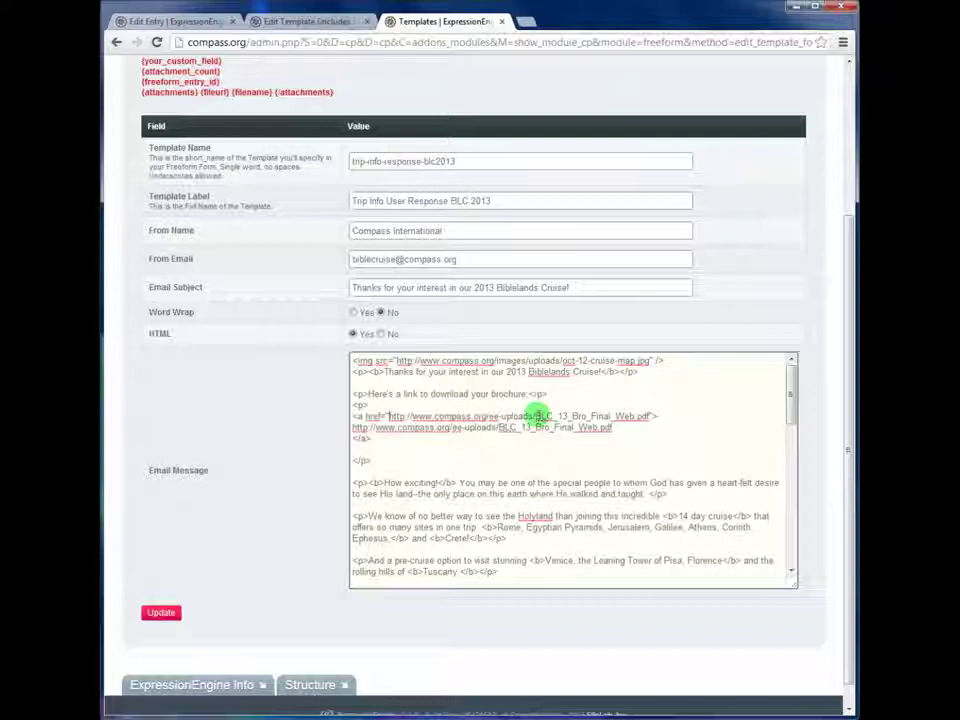
left_click_drag(565, 414, 658, 414)
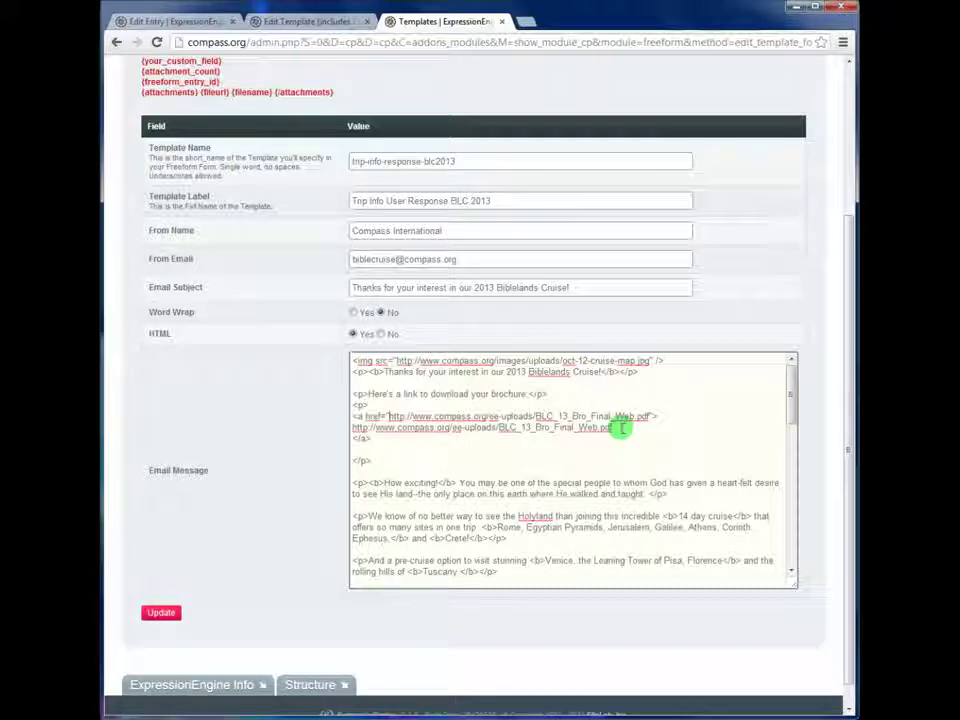
left_click_drag(606, 426, 339, 429)
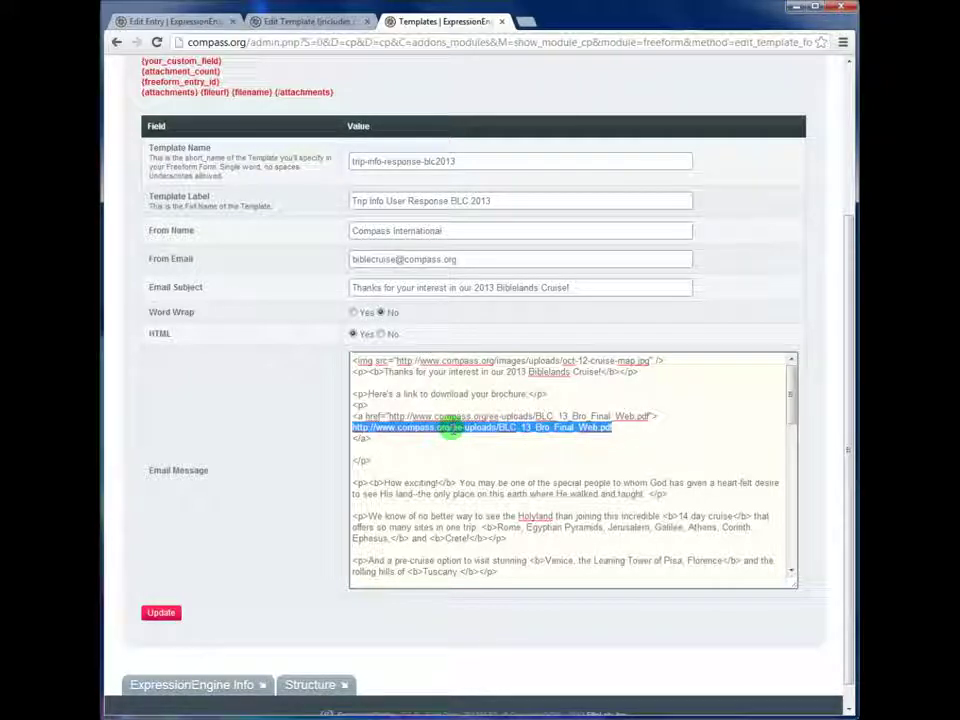
left_click(452, 428)
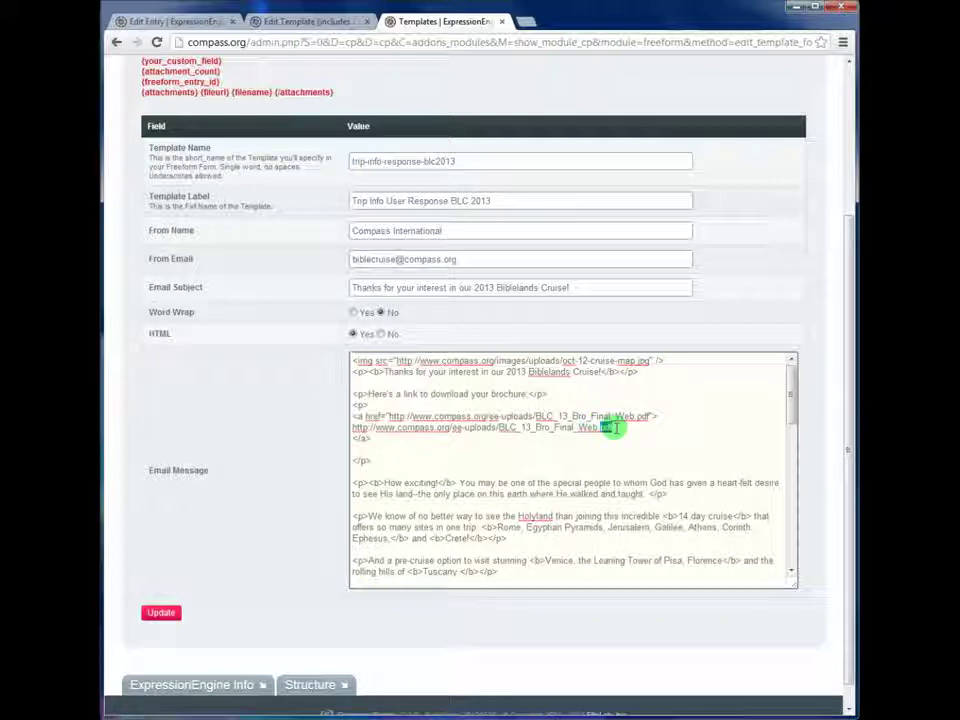
left_click_drag(617, 430, 358, 440)
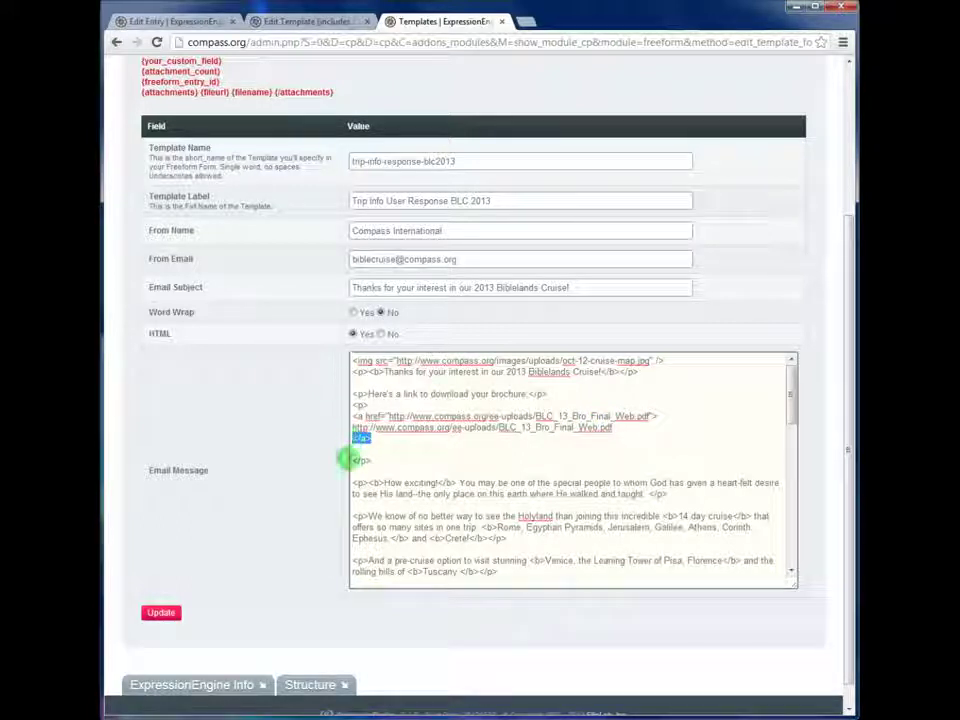
mouse_move(352, 447)
left_mouse_down()
mouse_move(354, 420)
mouse_move(360, 440)
left_mouse_up()
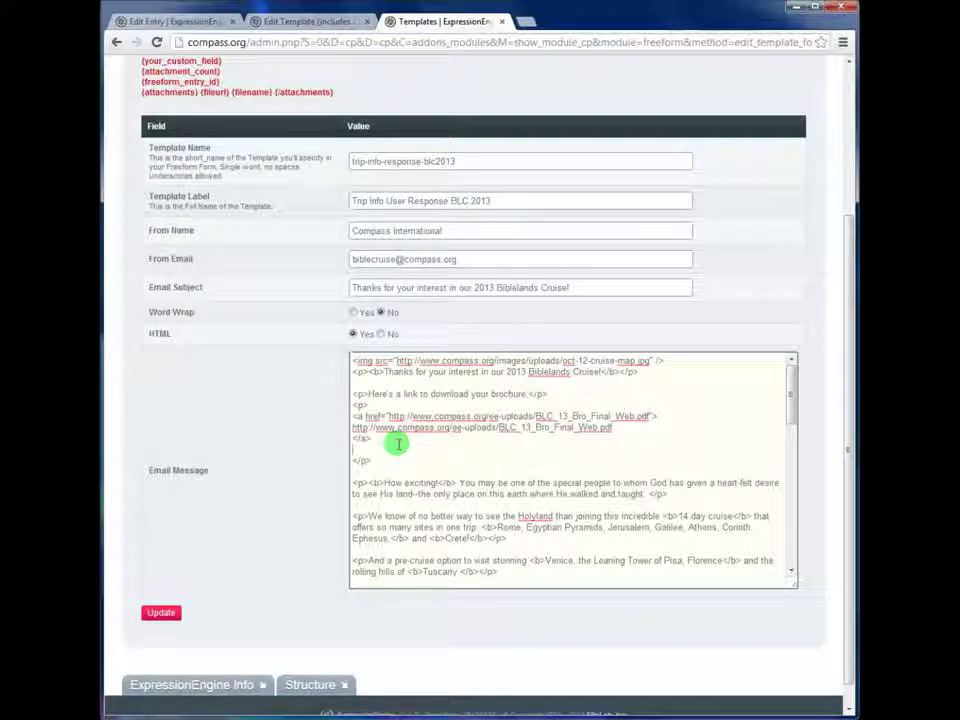
Read through the rest of the email message, from the trip description to the contact details and signature
scroll(376, 477, "down", 2)
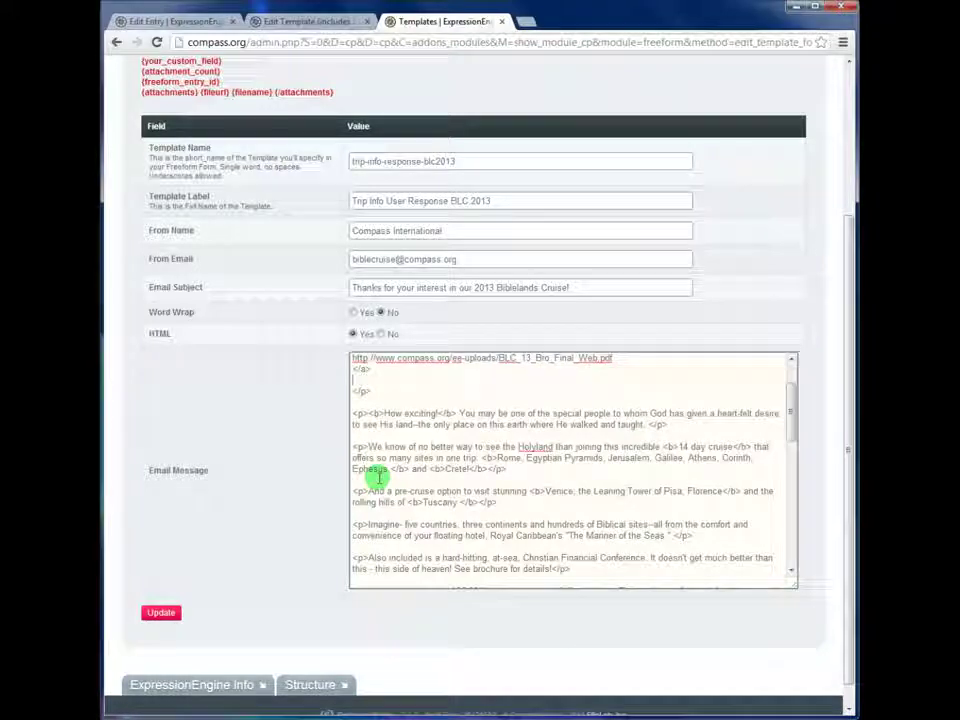
scroll(377, 478, "down", 2)
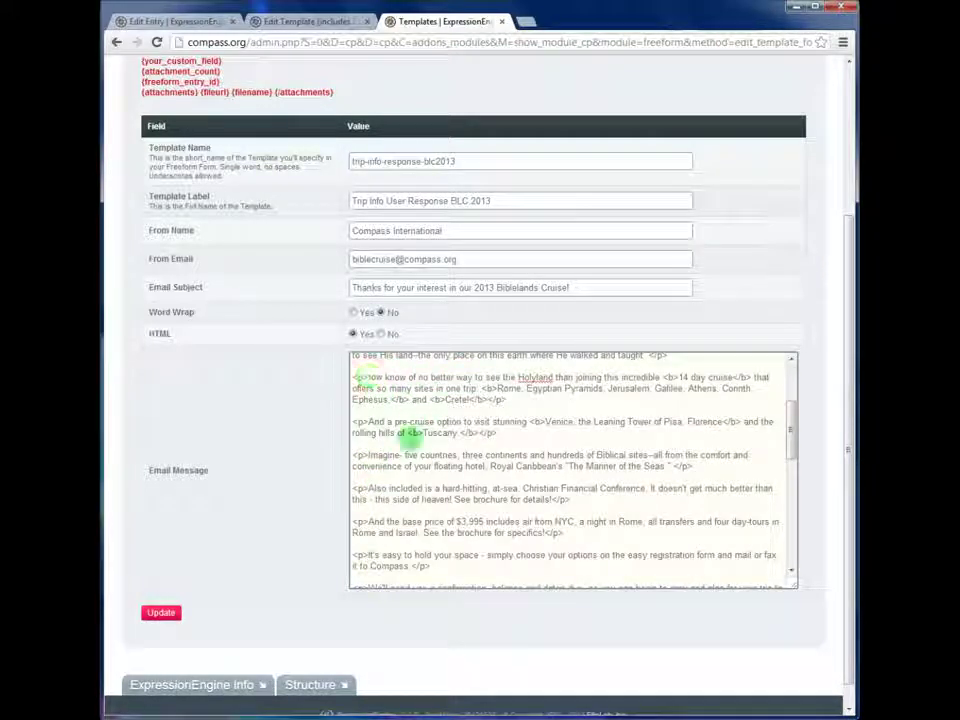
scroll(411, 438, "down", 3)
scroll(411, 438, "down", 3)
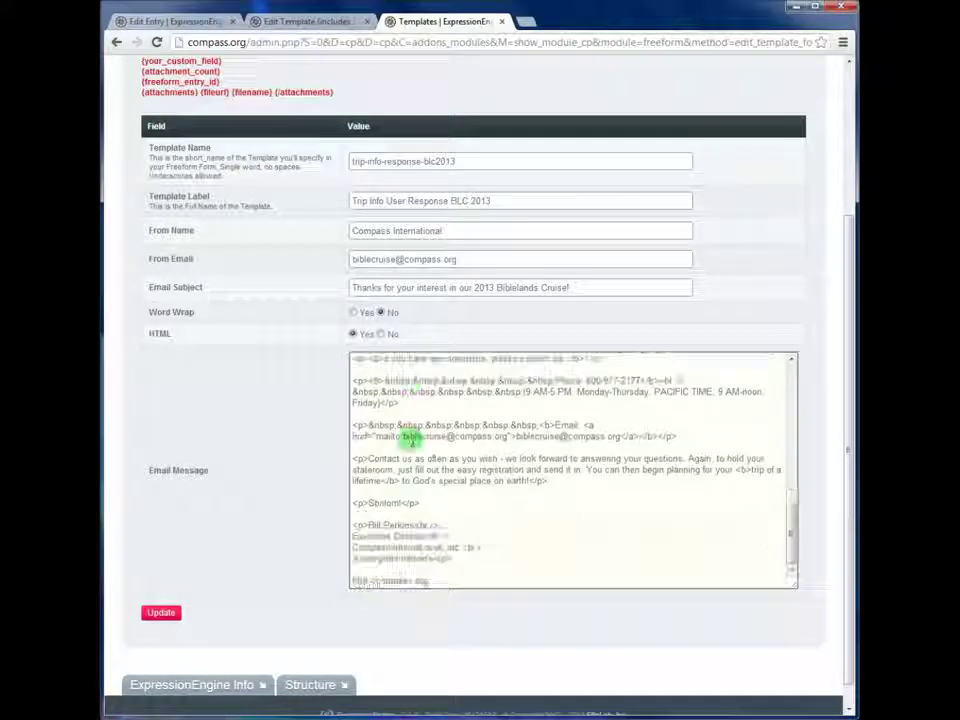
scroll(411, 438, "down", 1)
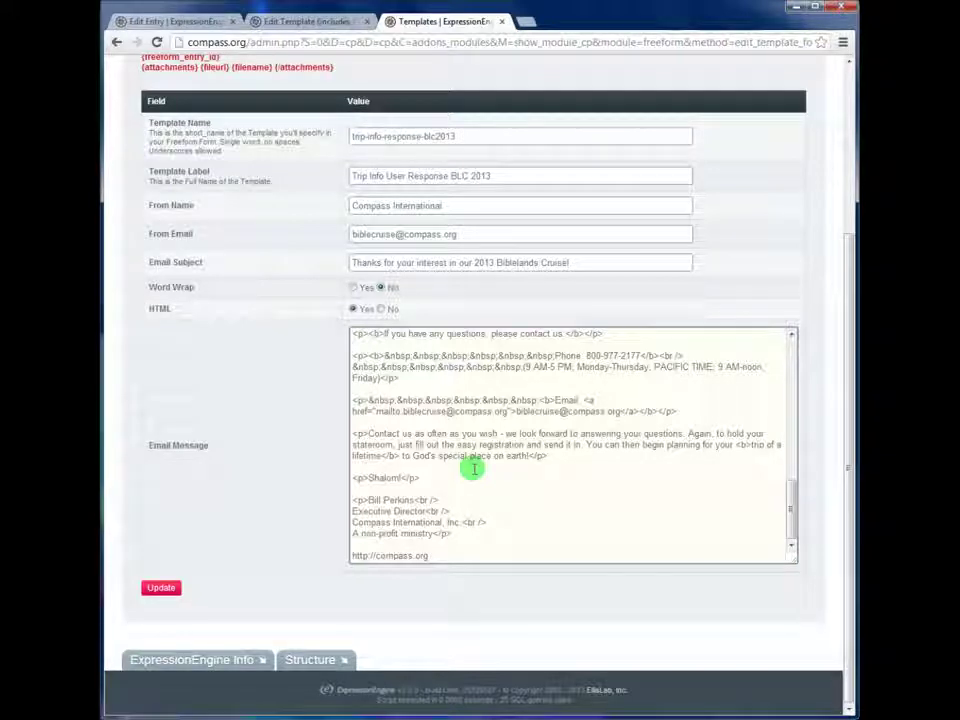
scroll(445, 448, "up", 10)
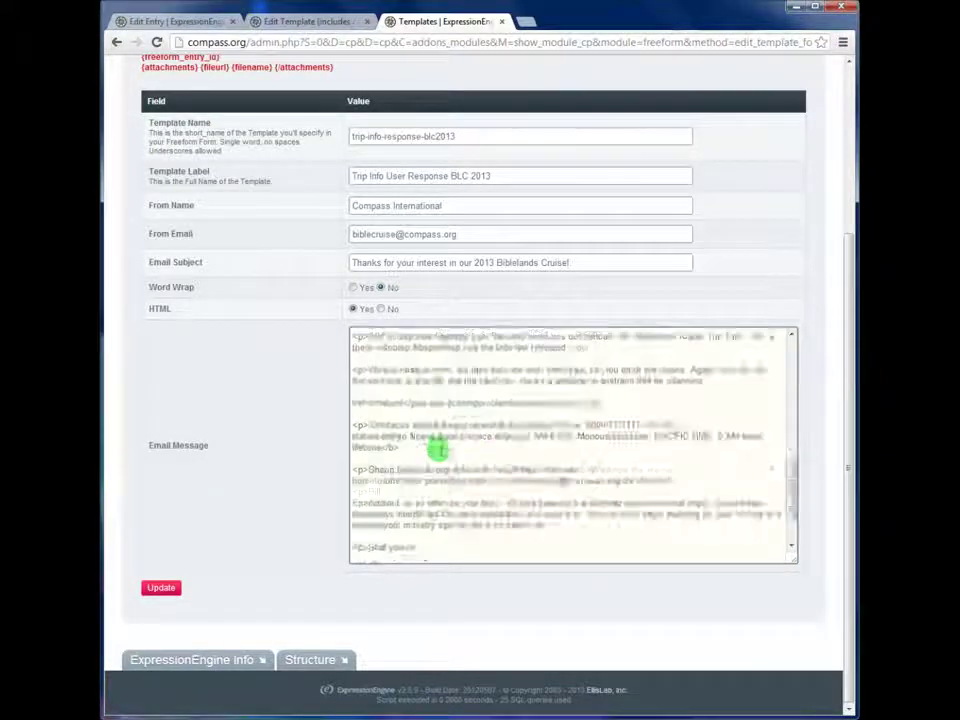
scroll(440, 451, "up", 4)
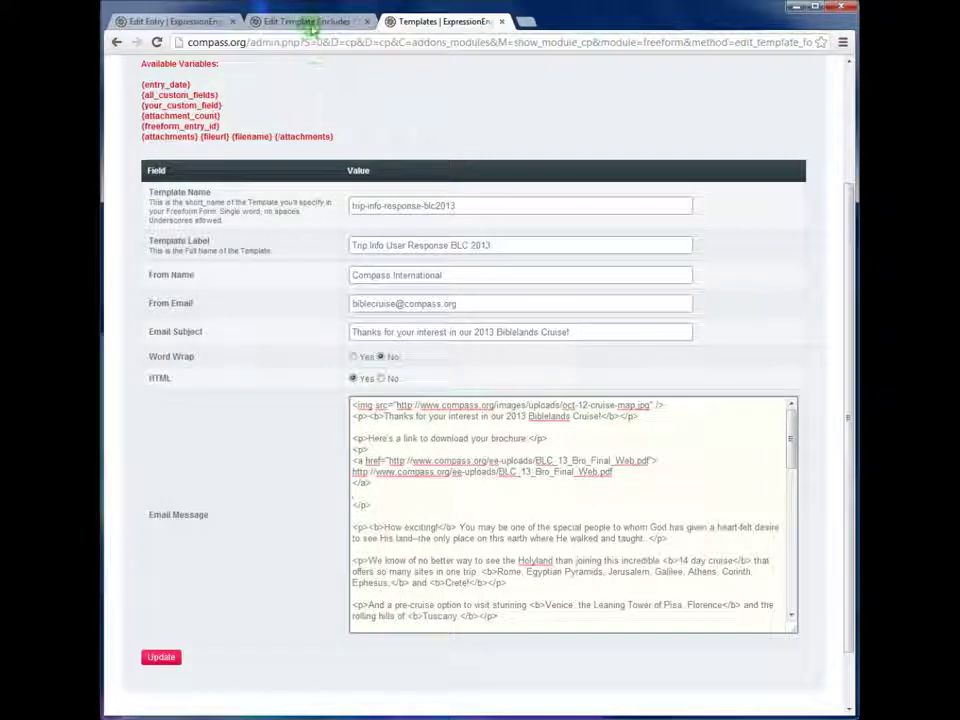
left_click(313, 22)
left_click(163, 21)
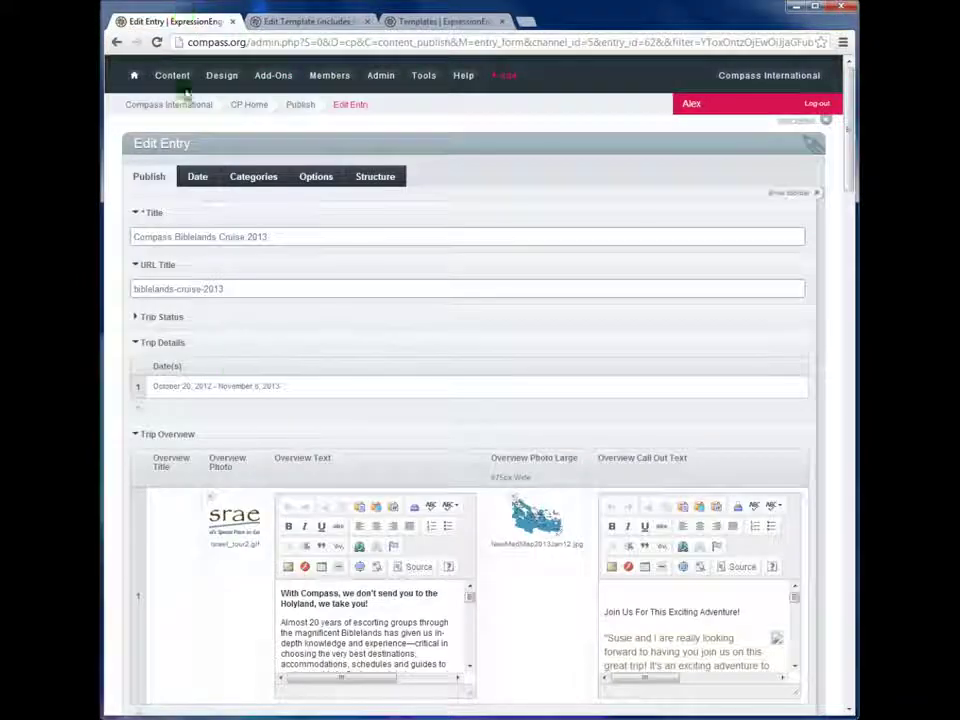
scroll(250, 393, "down", 3)
scroll(250, 393, "down", 15)
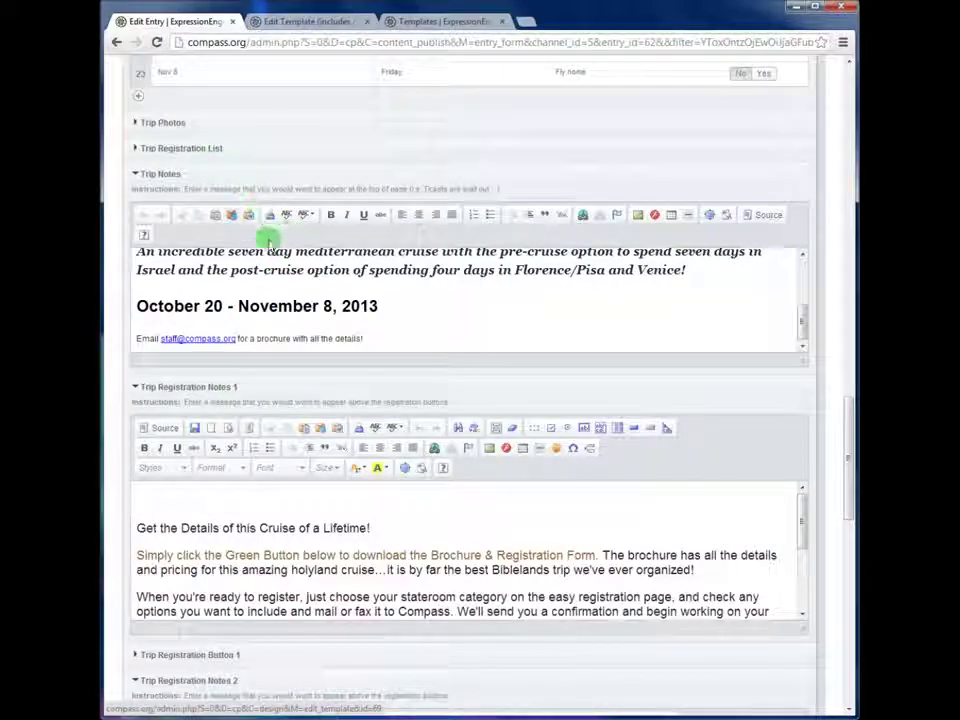
scroll(333, 300, "down", 5)
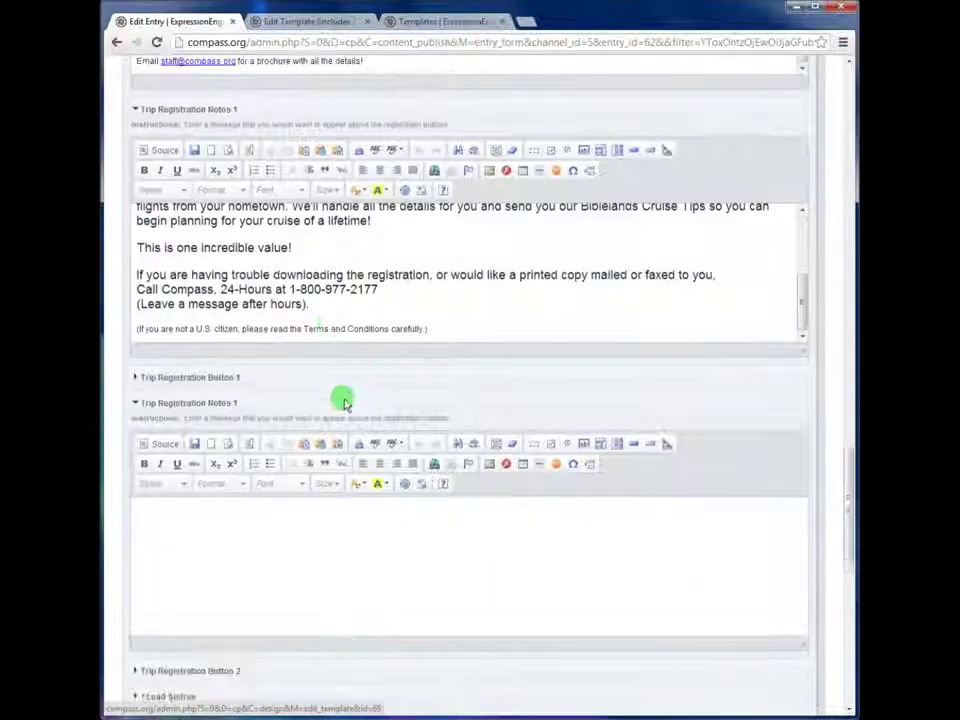
scroll(256, 522, "down", 3)
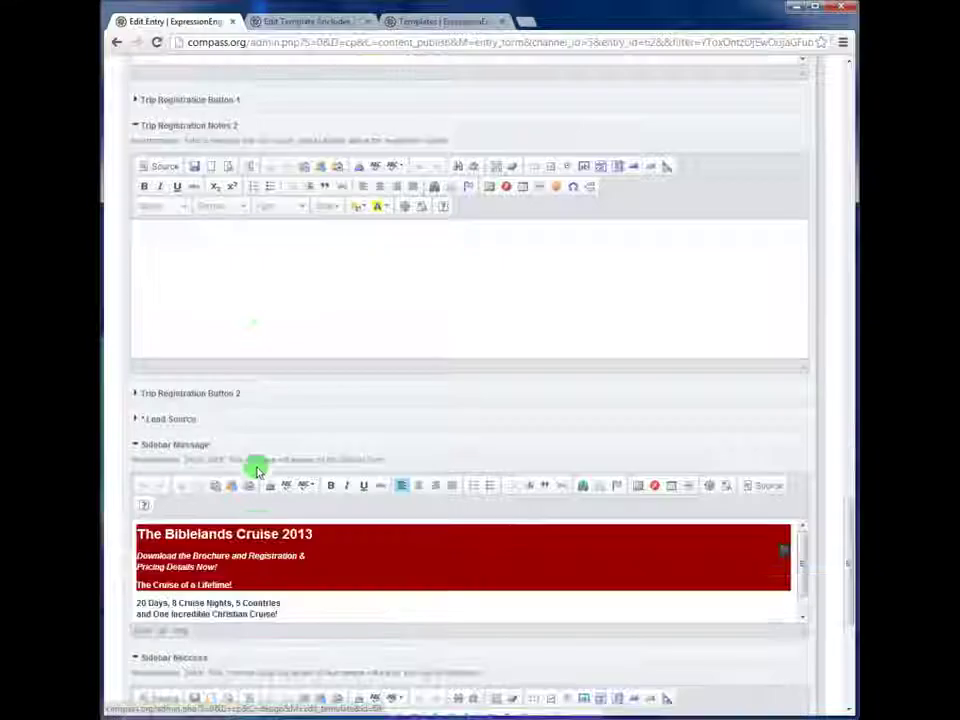
left_click(150, 237)
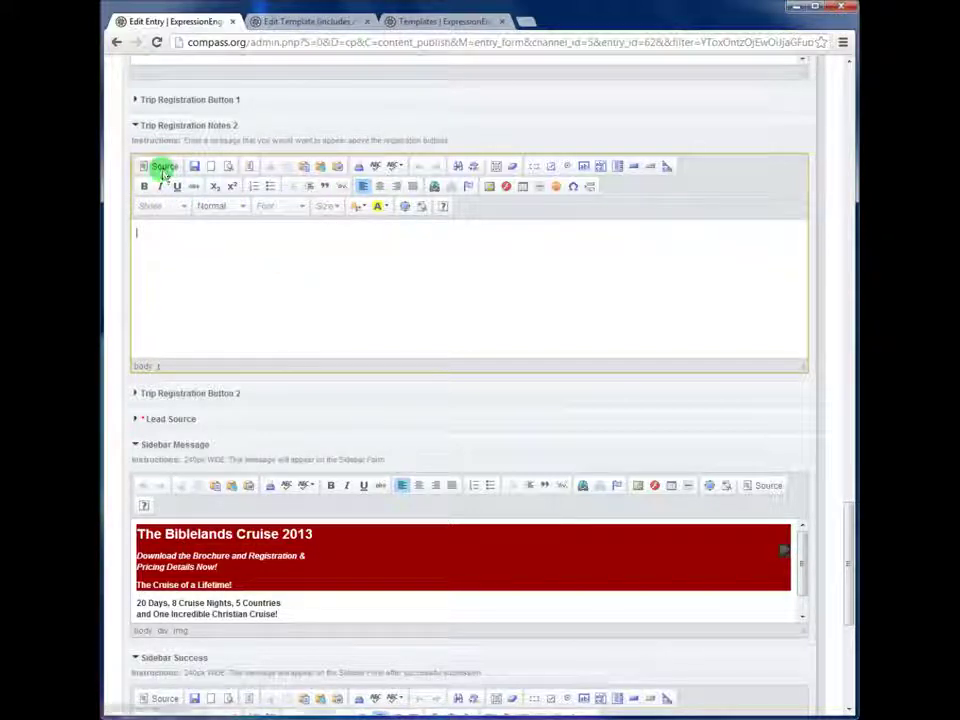
left_click(213, 280)
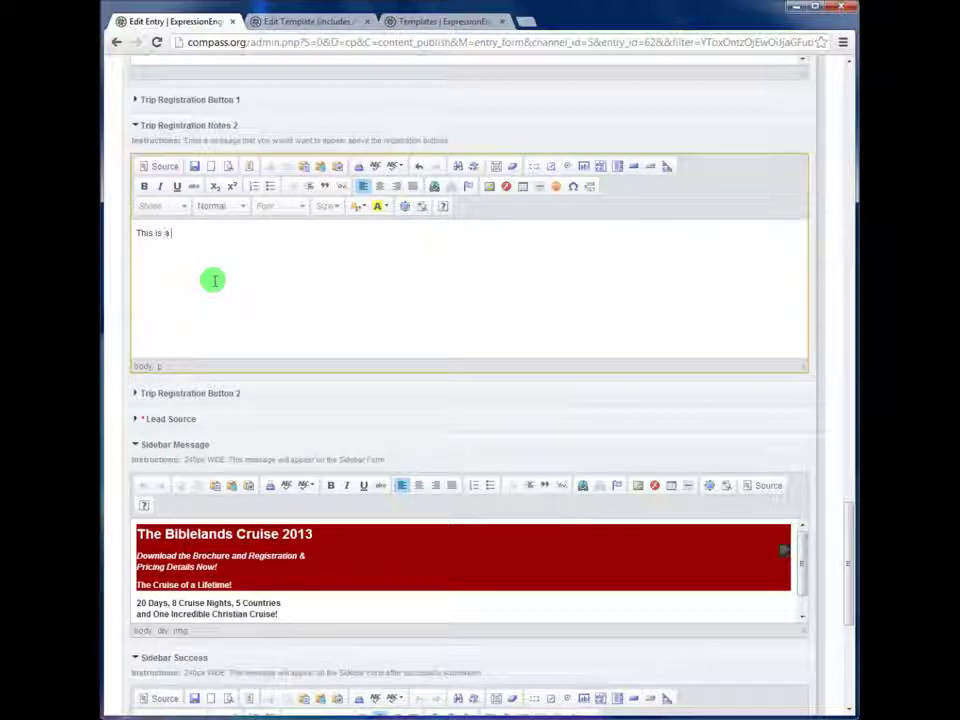
key("shift+Home")
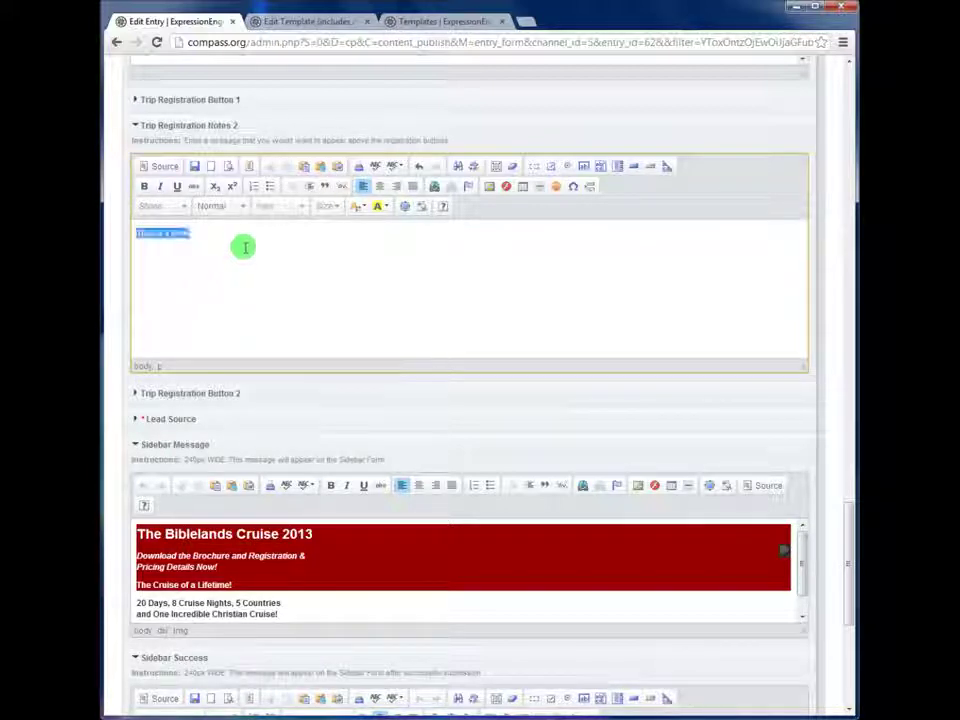
left_click(433, 186)
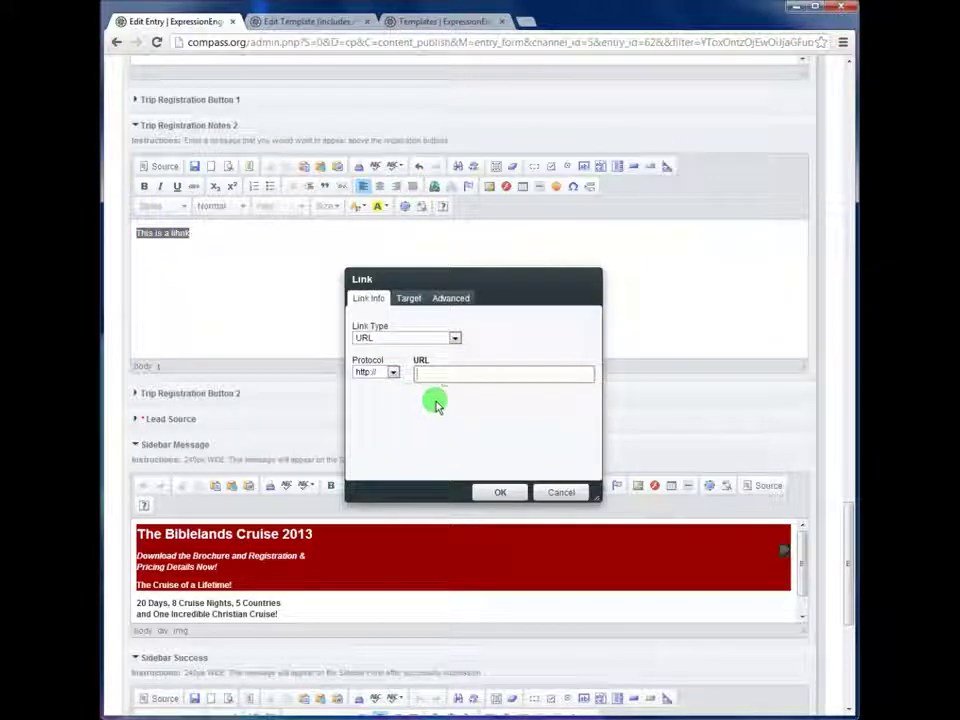
left_click(498, 492)
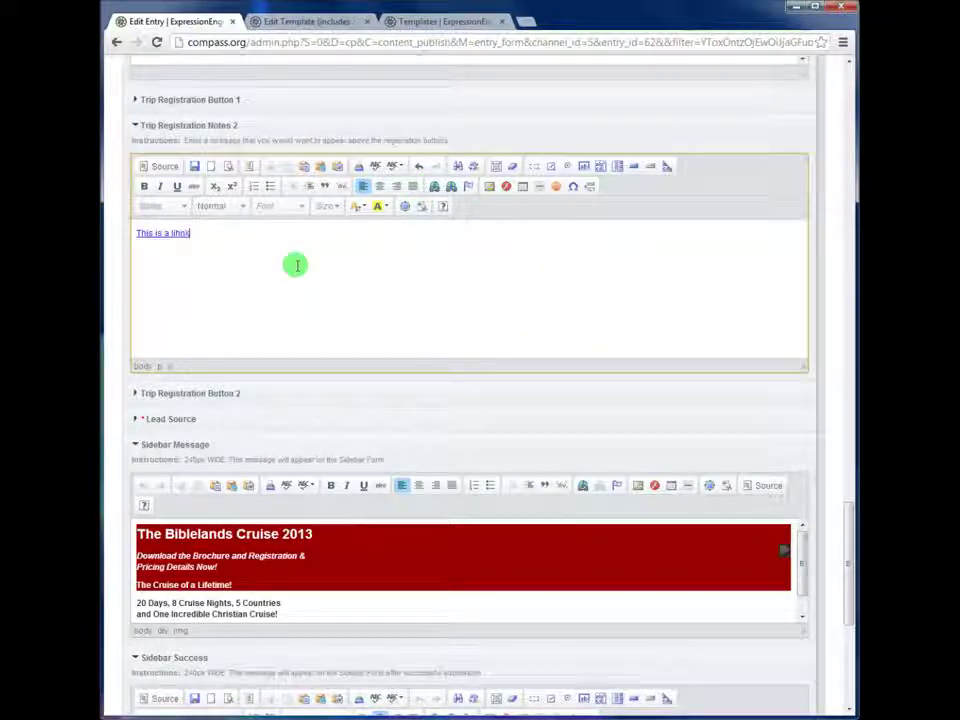
Add the line "asdfasdf" in bold italics below the link, and select the note's entire HTML source
left_click_drag(265, 255, 122, 250)
left_click(144, 186)
left_click(160, 186)
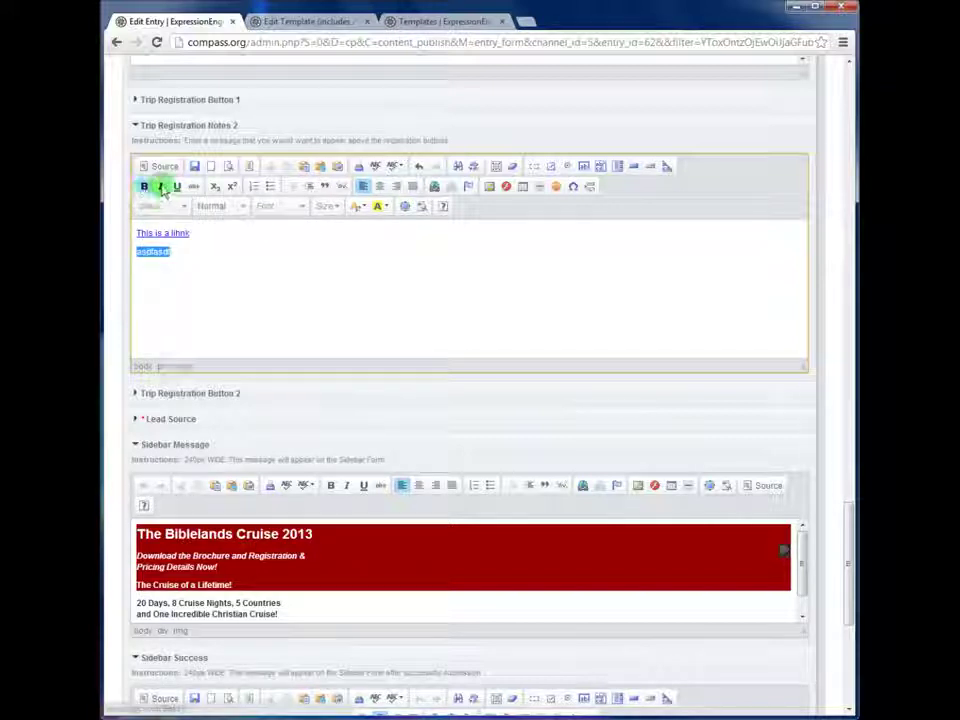
left_click(293, 288)
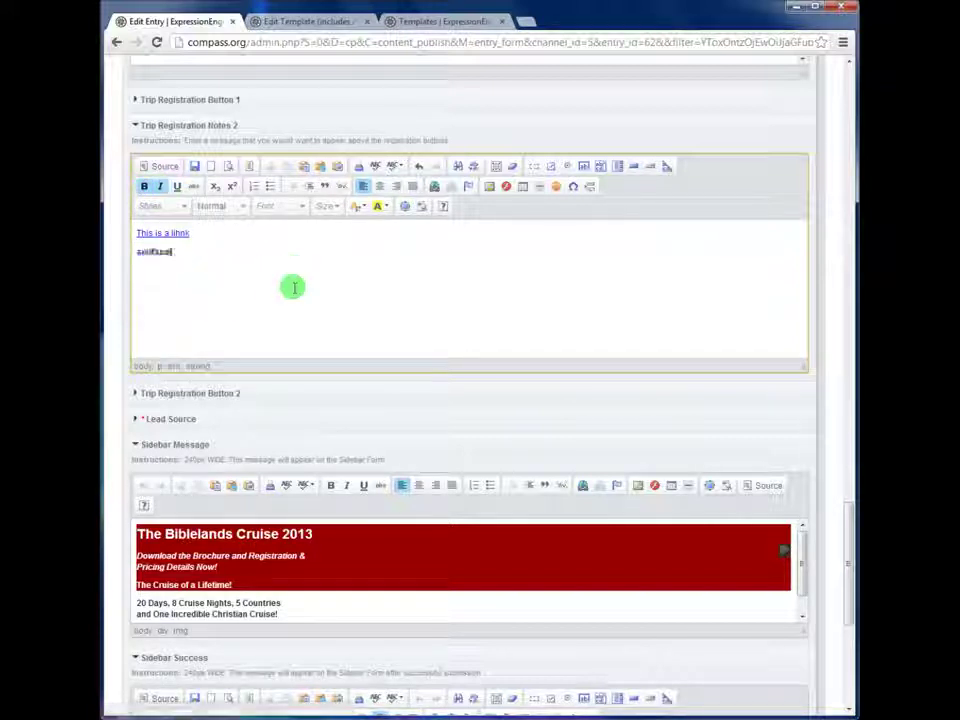
left_click(162, 167)
key("ctrl+a")
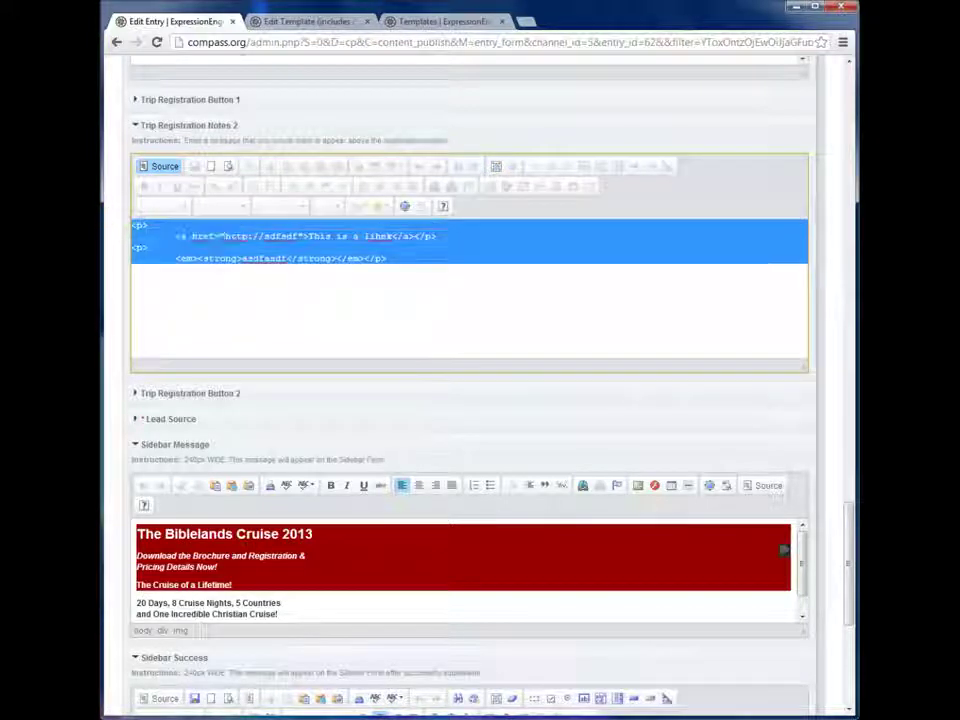
Review the email template's update option and its Word Wrap (No) and HTML (Yes) settings
left_click(440, 21)
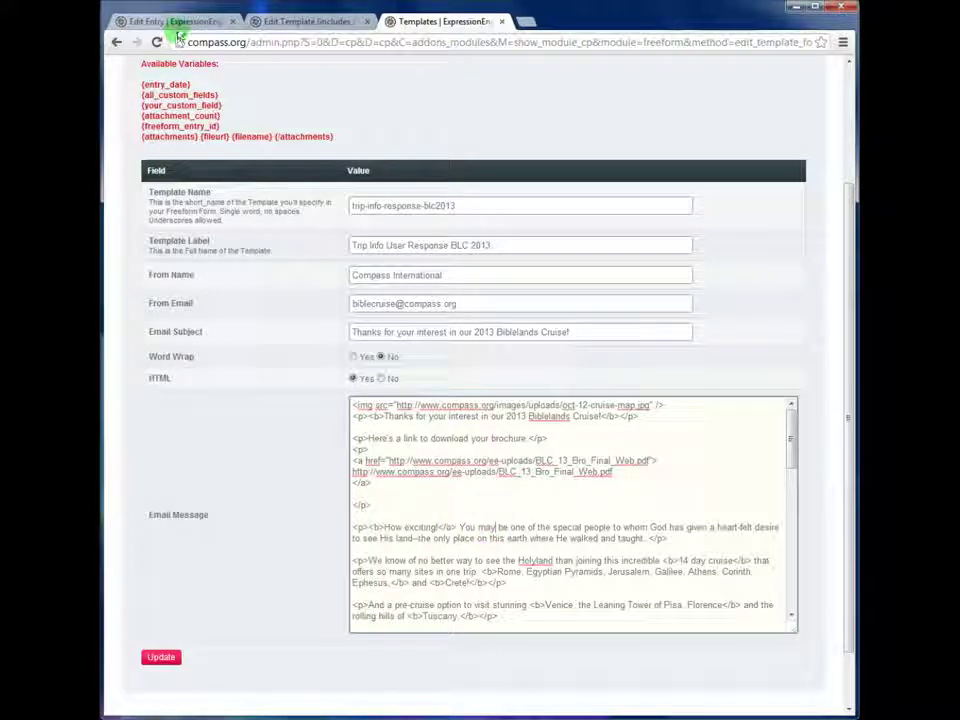
scroll(279, 392, "down", 2)
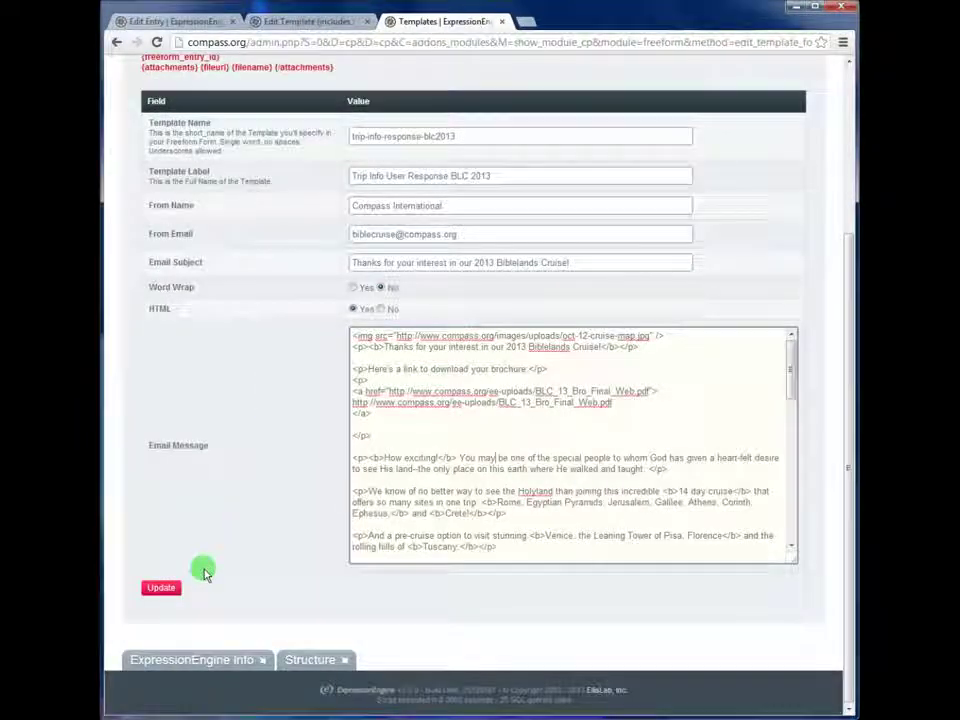
left_click(160, 587)
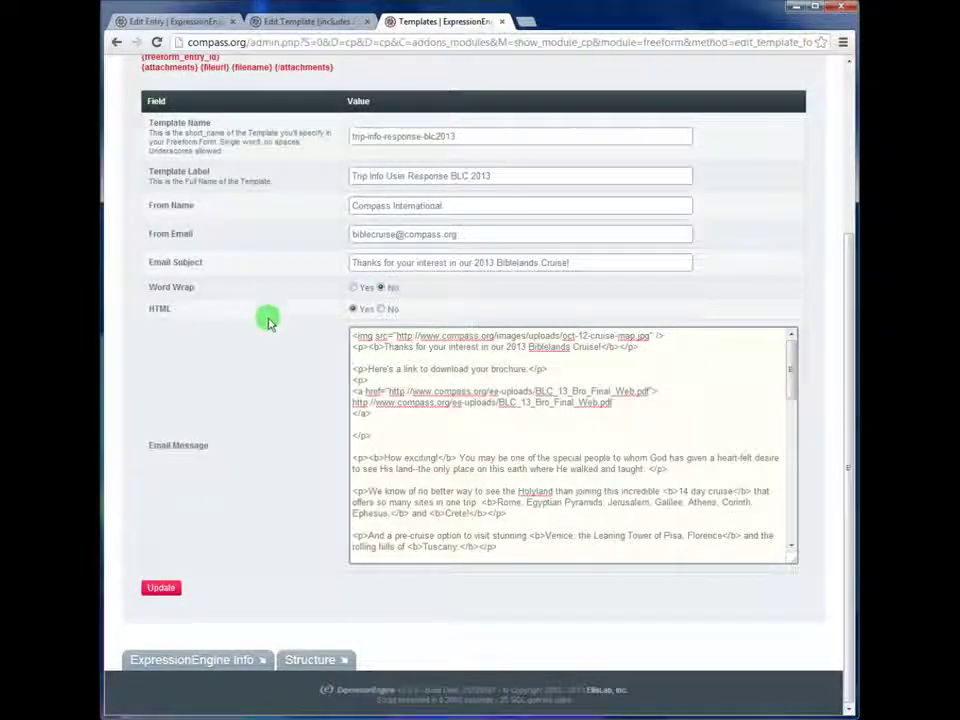
left_click(381, 287)
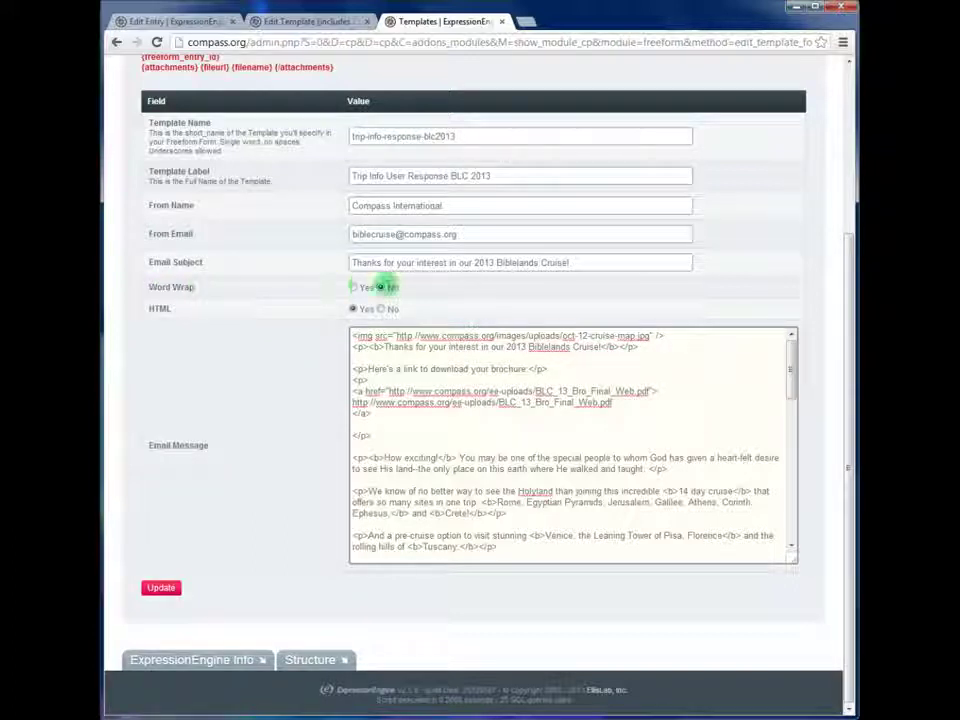
left_click(350, 309)
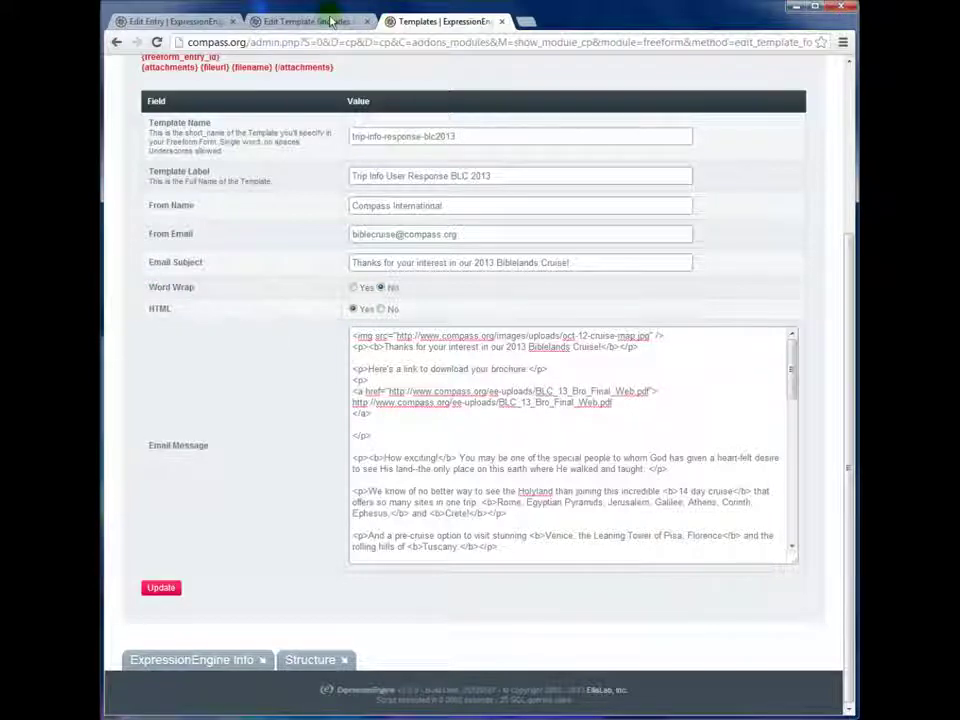
Open compass.org in a new browser tab and go to the Compass Biblelands Cruise 2013 page under Biblelands Trips
left_click(290, 21)
left_click(157, 22)
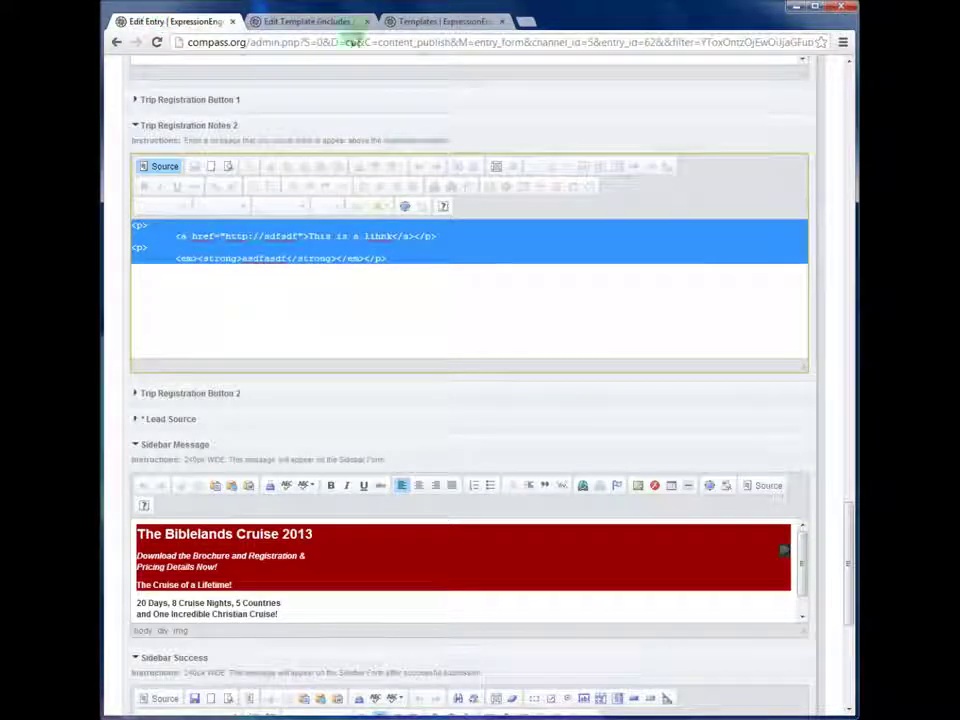
left_click(525, 21)
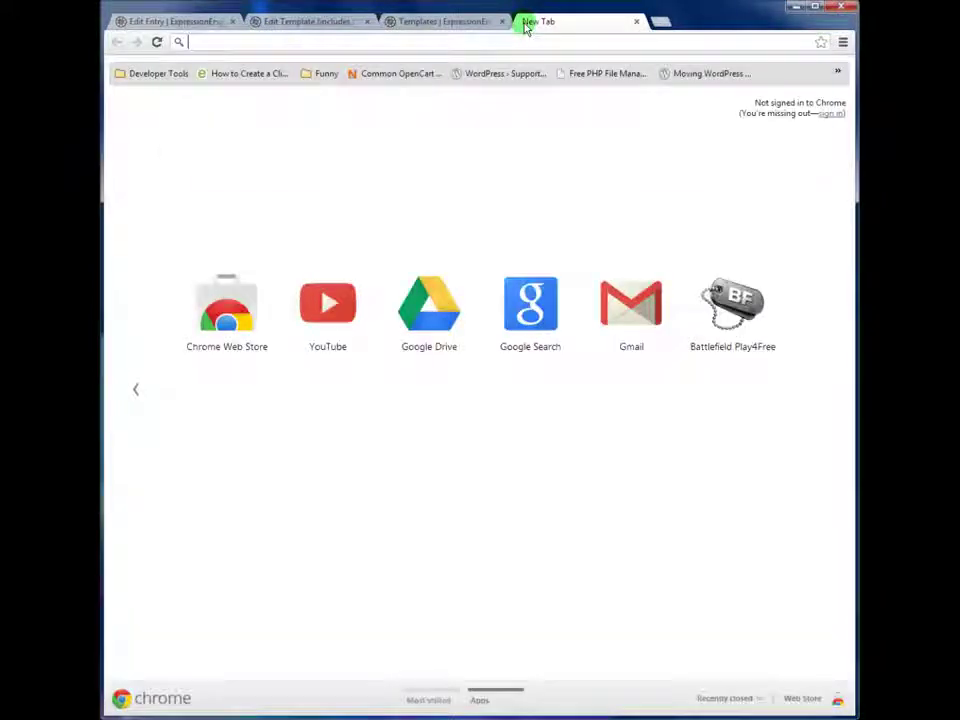
type("compass.org")
key("Return")
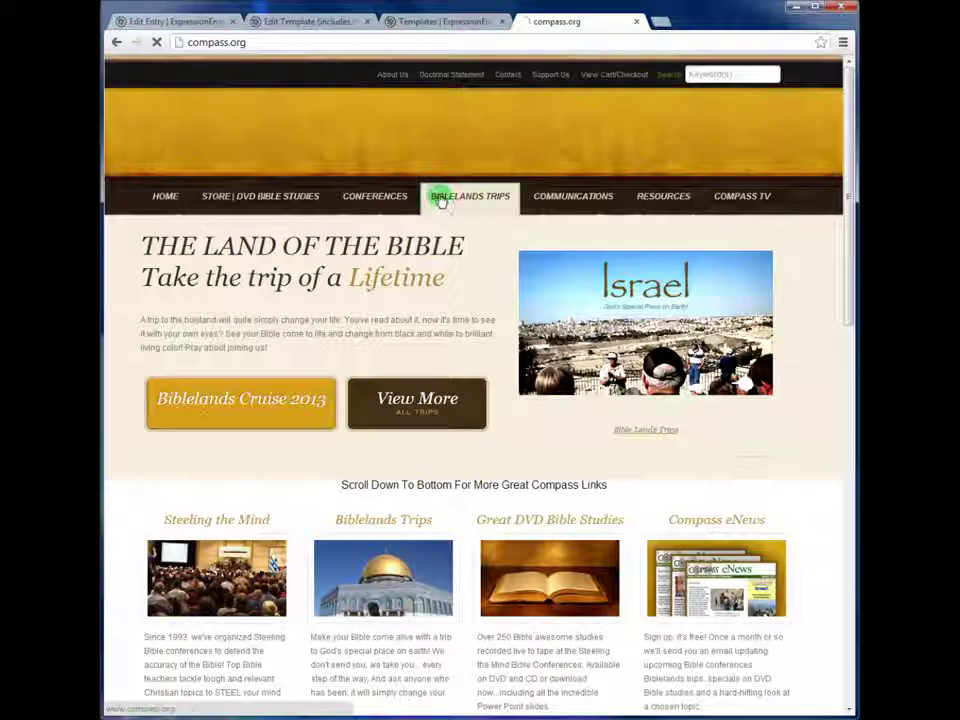
left_click(436, 207)
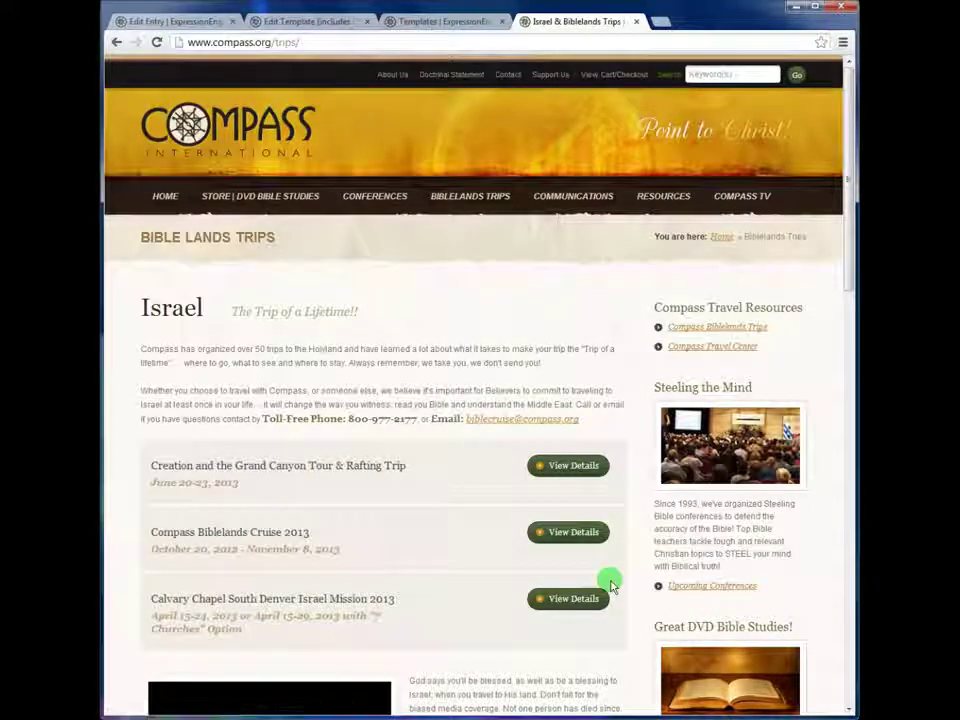
left_click(571, 536)
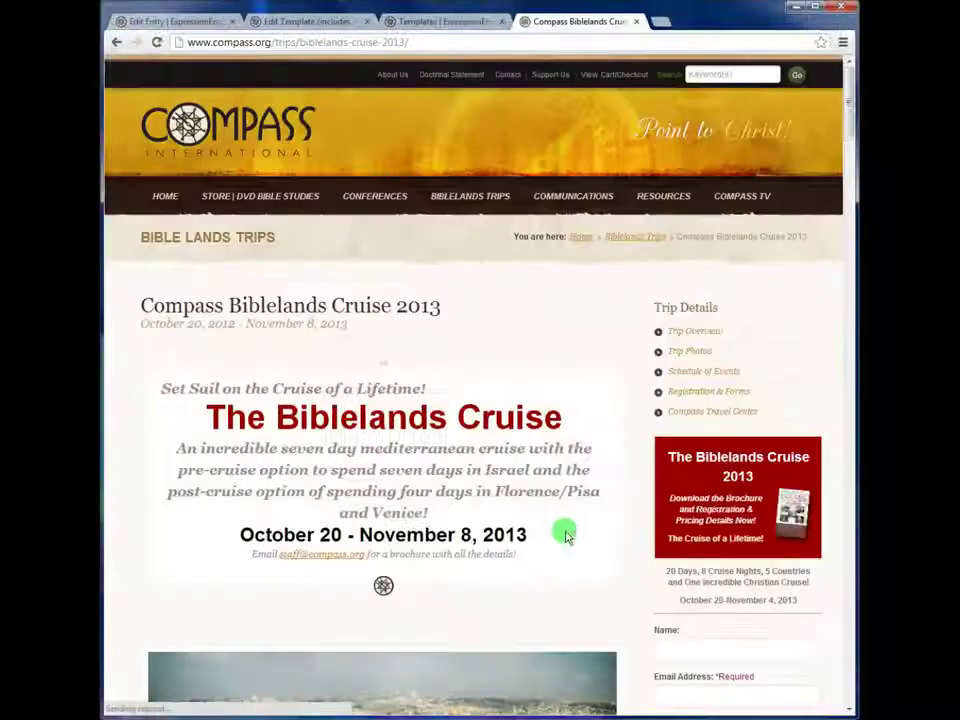
Fill in the sidebar form's email address on the cruise page and submit the registration and pricing request
scroll(600, 525, "down", 3)
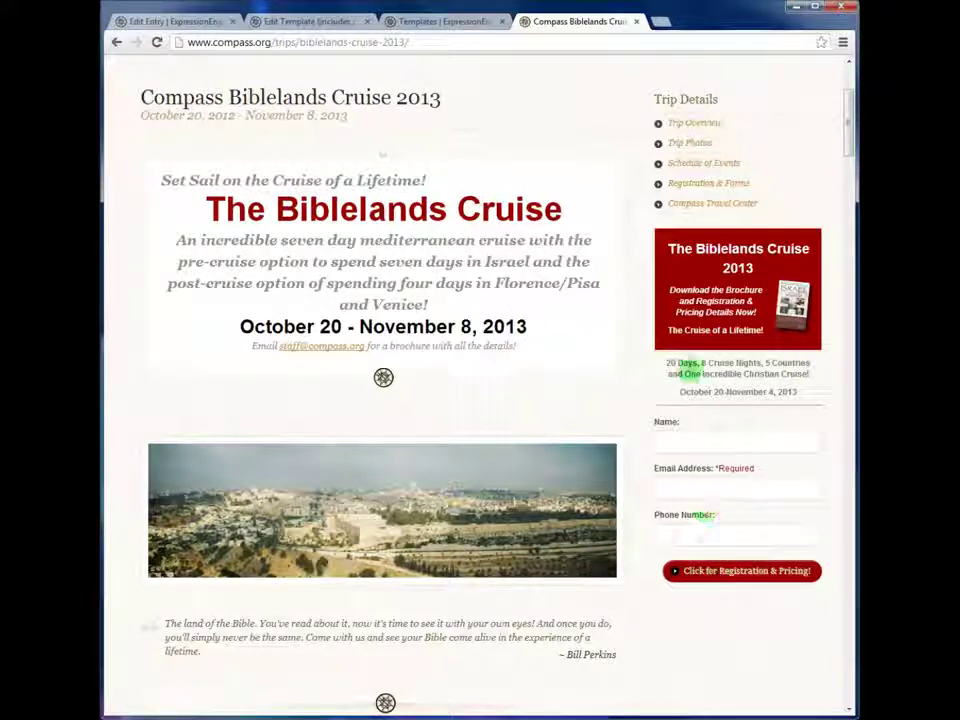
scroll(706, 300, "down", 1)
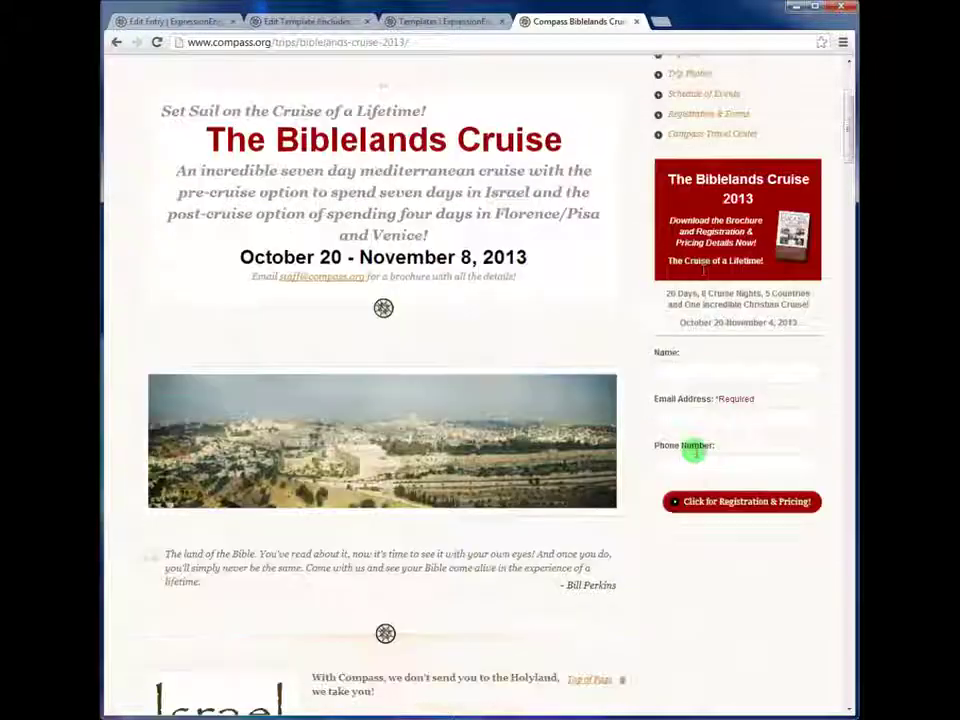
left_click(690, 416)
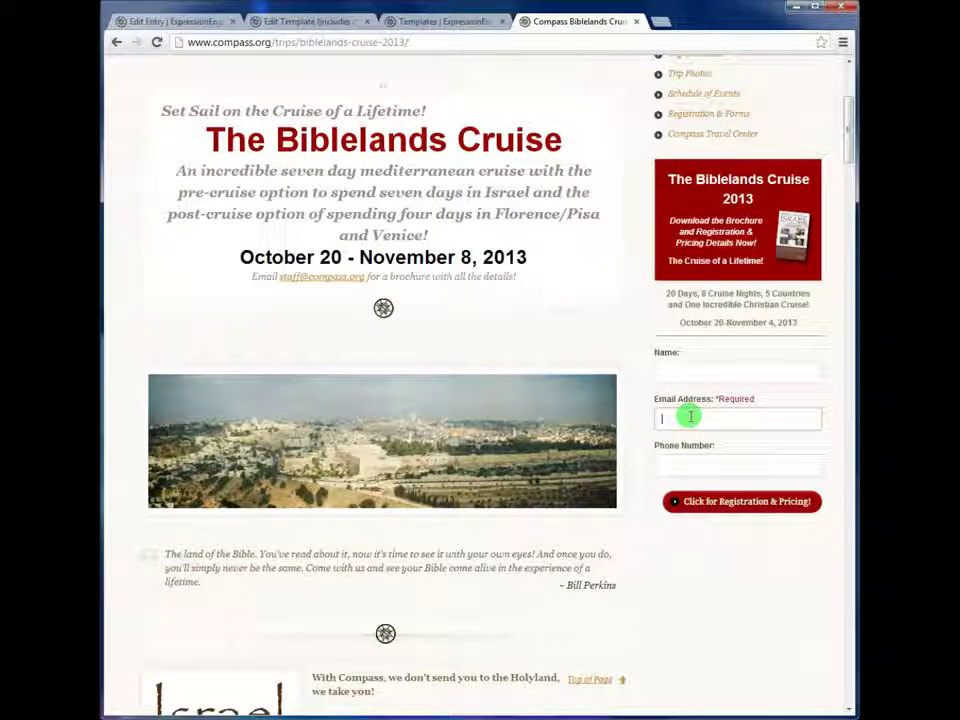
type("ale")
key("Down")
key("Return")
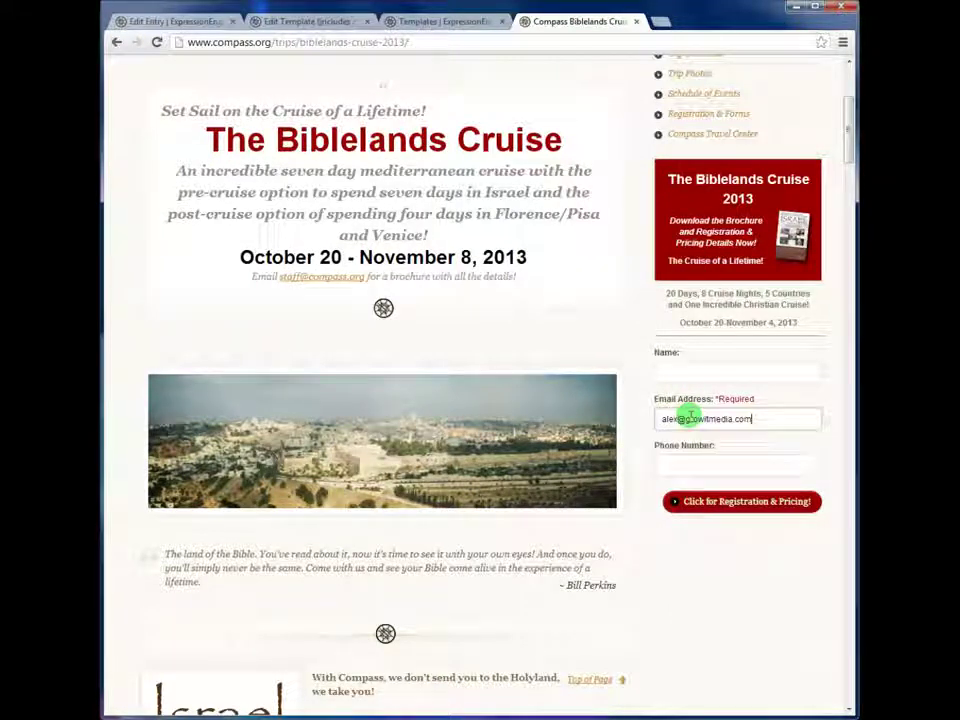
left_click(716, 500)
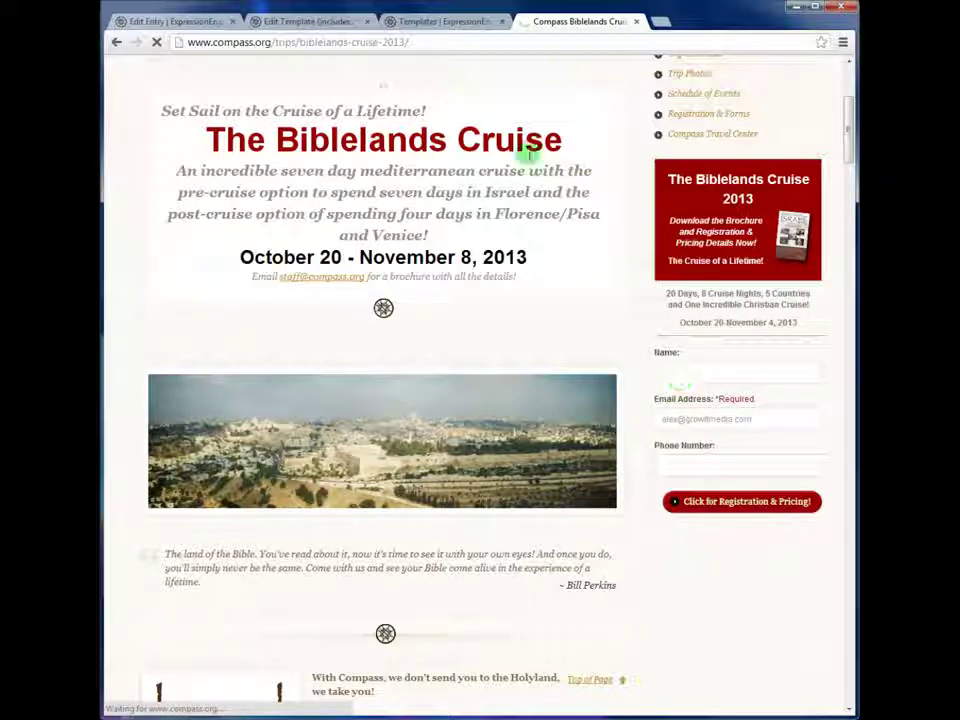
Return to the cruise entry and clear the sample HTML from the Trip Registration Notes 2 source
left_click(432, 20)
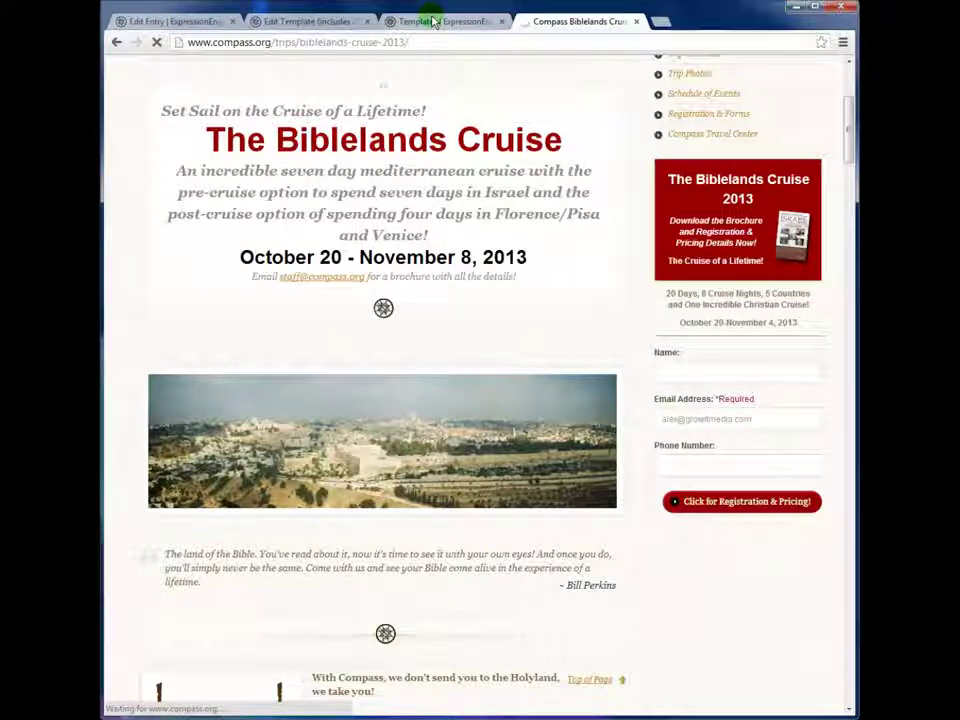
left_click(199, 21)
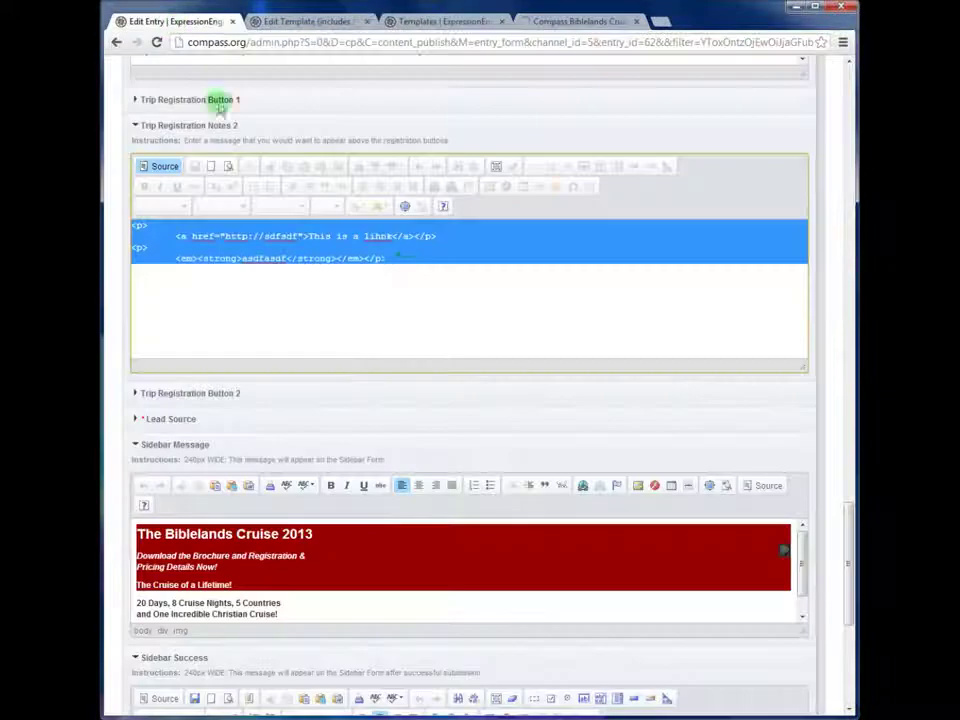
scroll(429, 279, "down", 5)
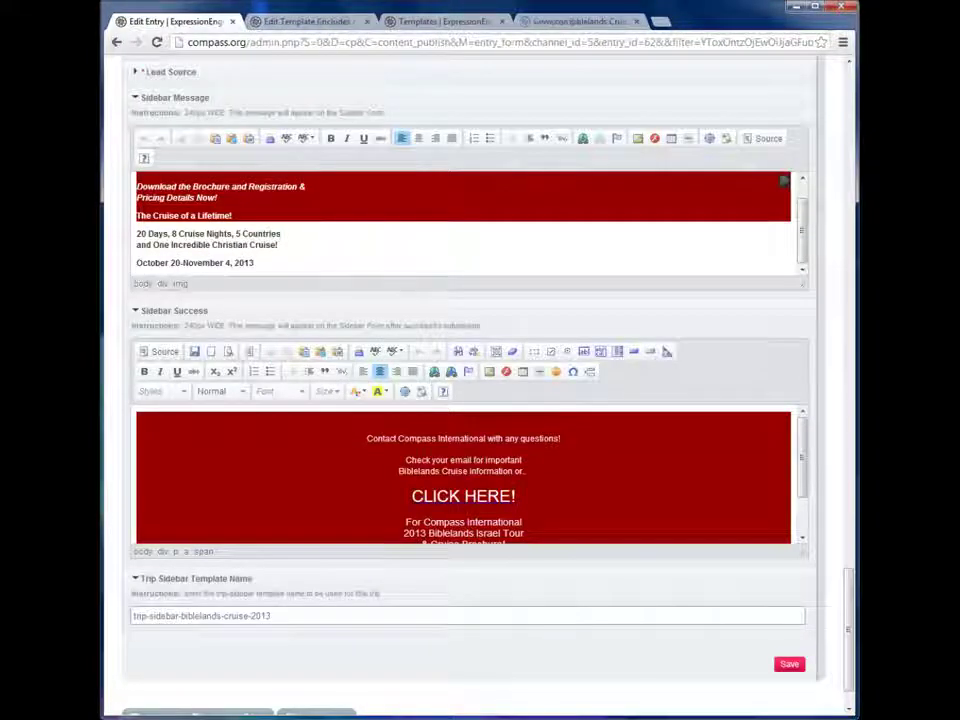
scroll(649, 463, "down", 5)
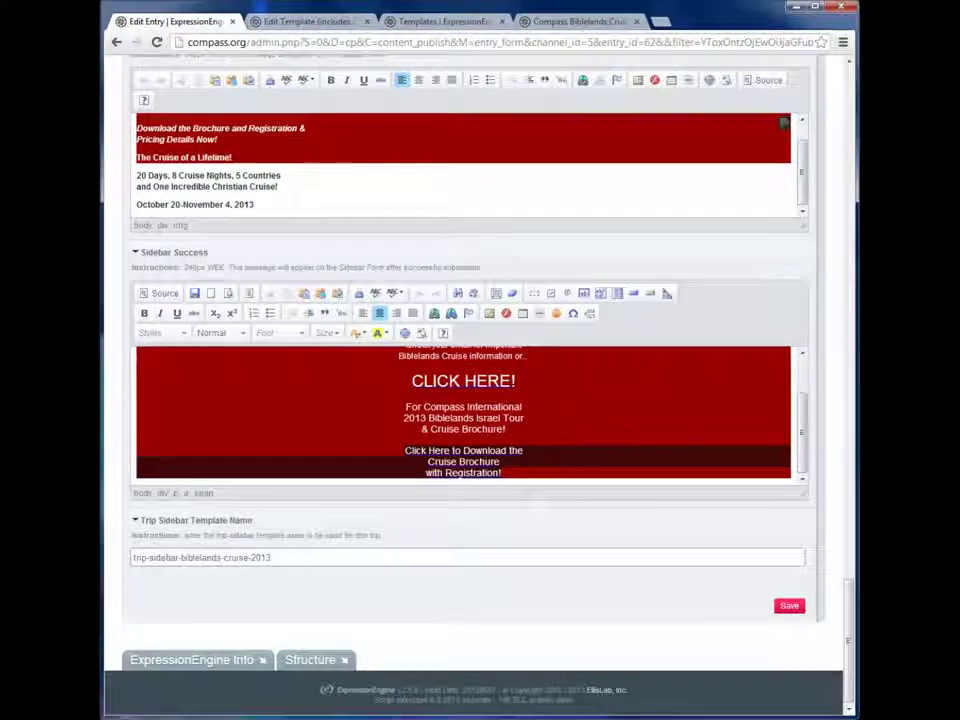
scroll(364, 396, "up", 6)
scroll(200, 196, "up", 1)
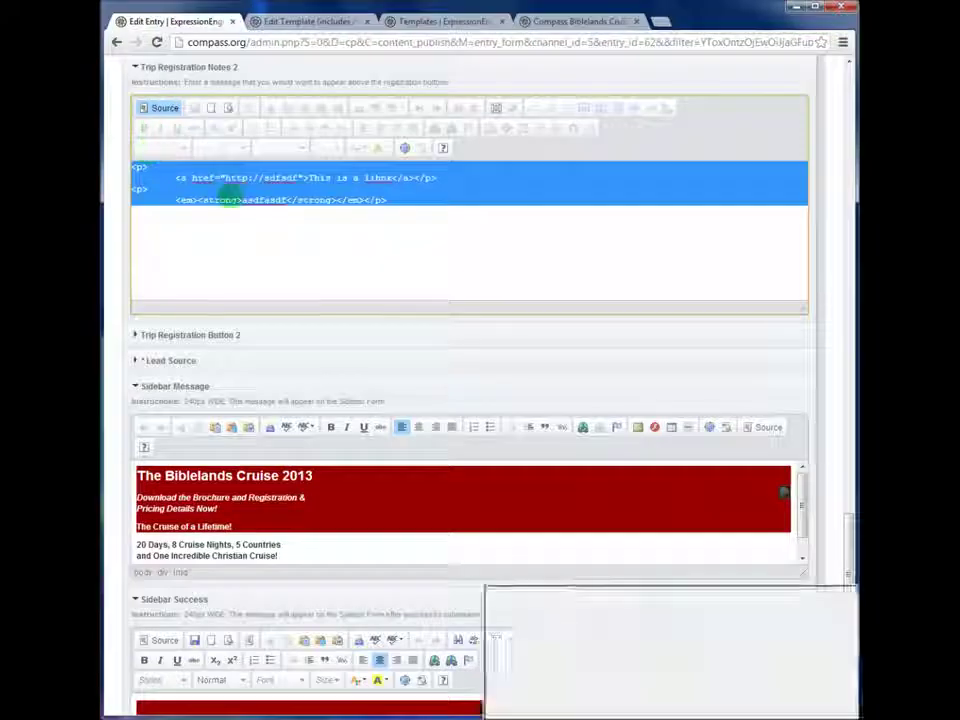
left_click(248, 190)
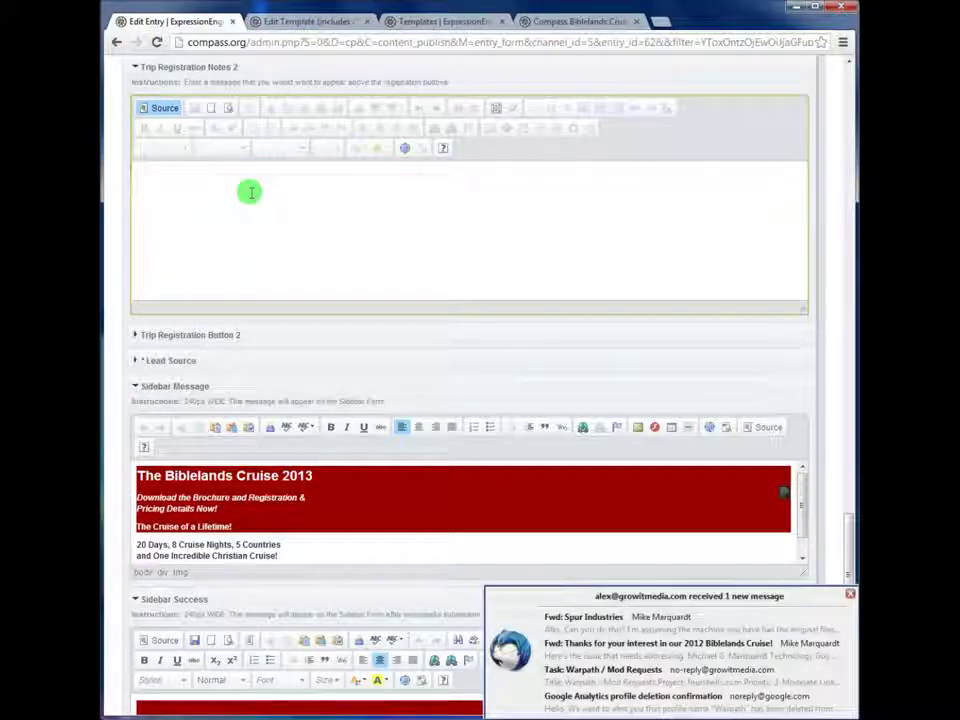
Examine the Thank You sidebar on the submitted cruise page and dismiss the new mail notification
left_click(556, 24)
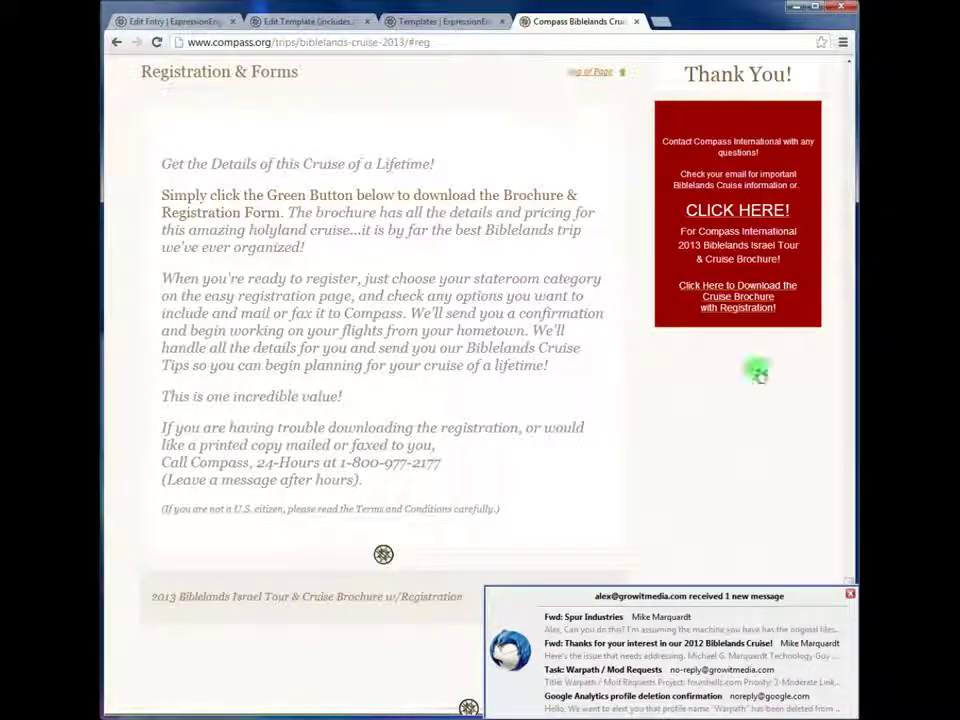
left_click(850, 594)
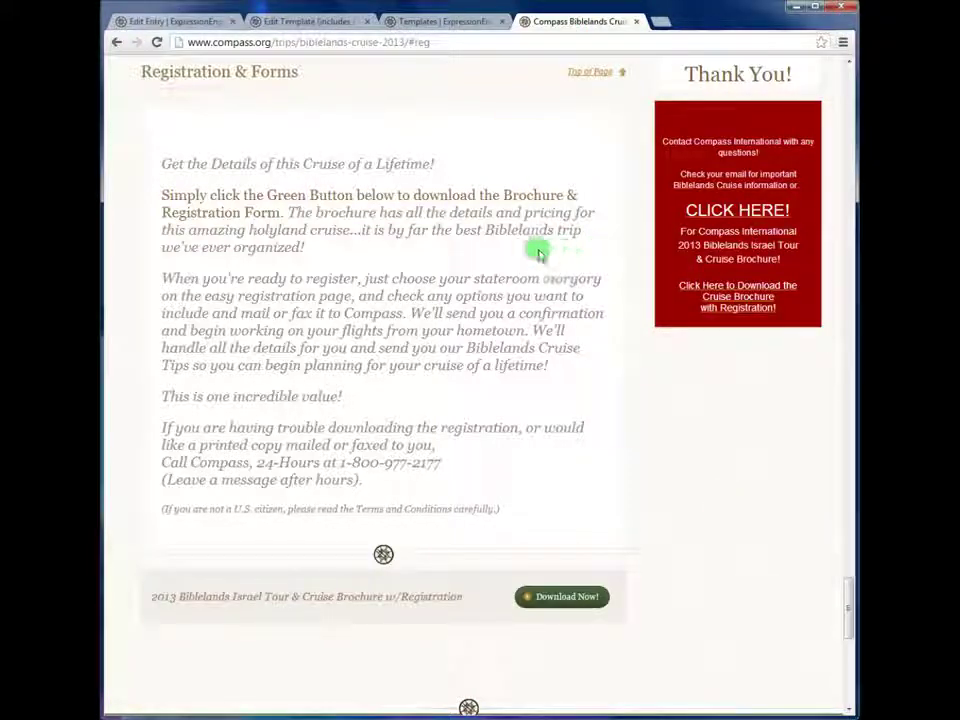
scroll(397, 194, "up", 3)
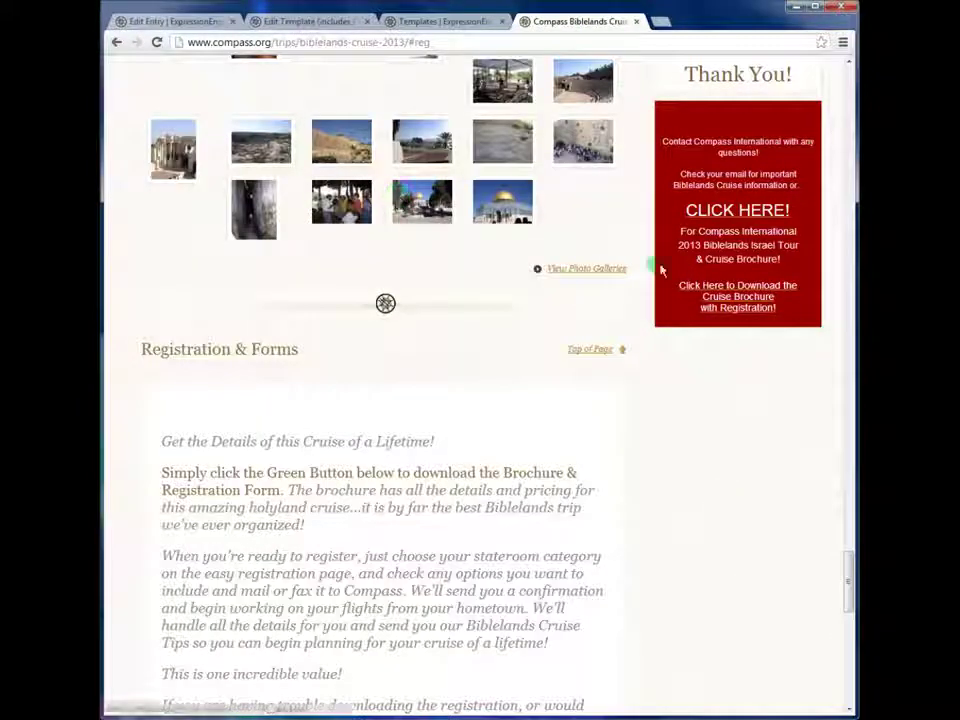